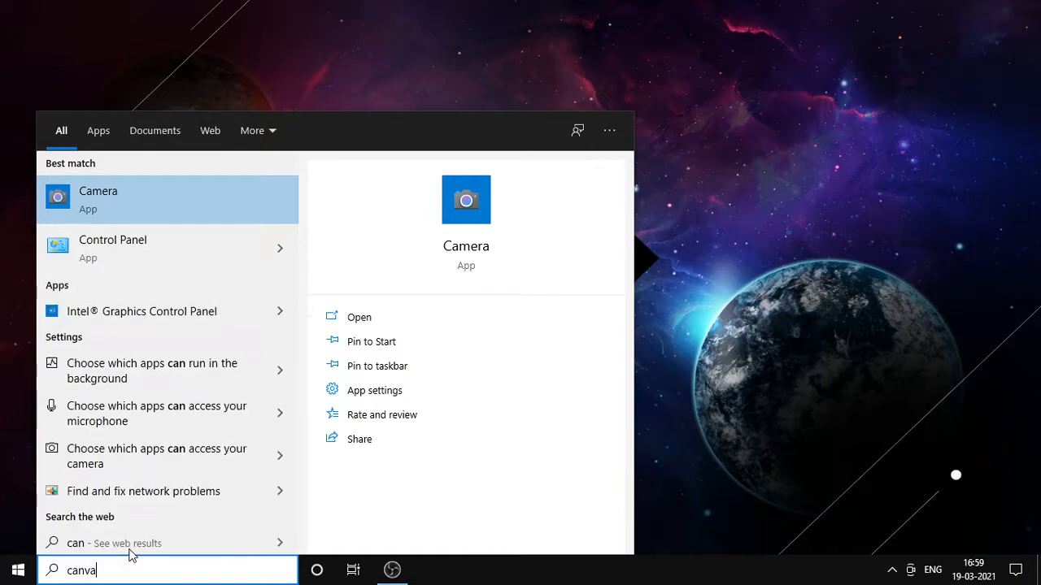
Search Bing for canva, open canva.com from the results and close the Bing tab.
key(Return)
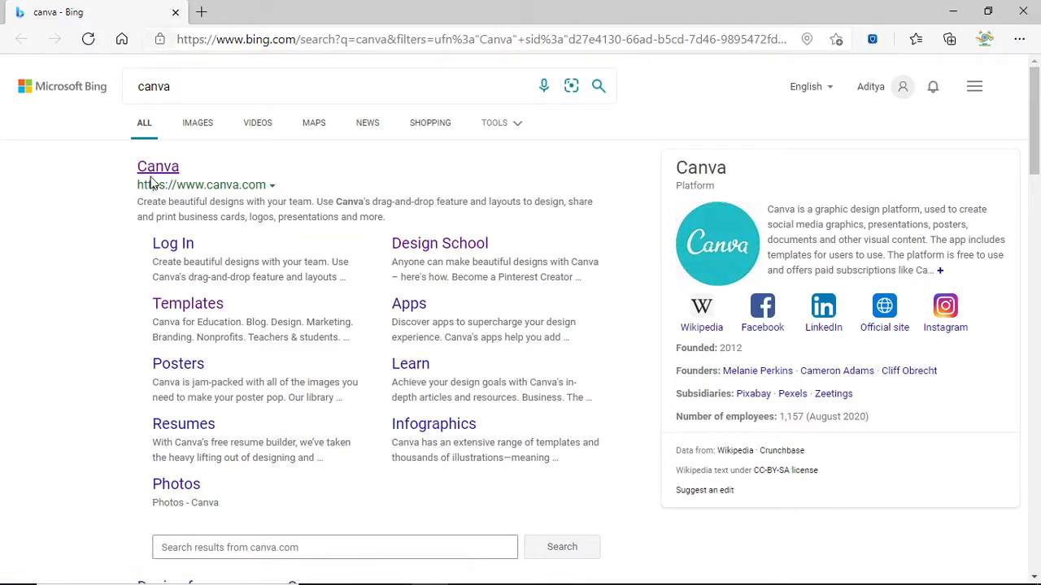
click(150, 167)
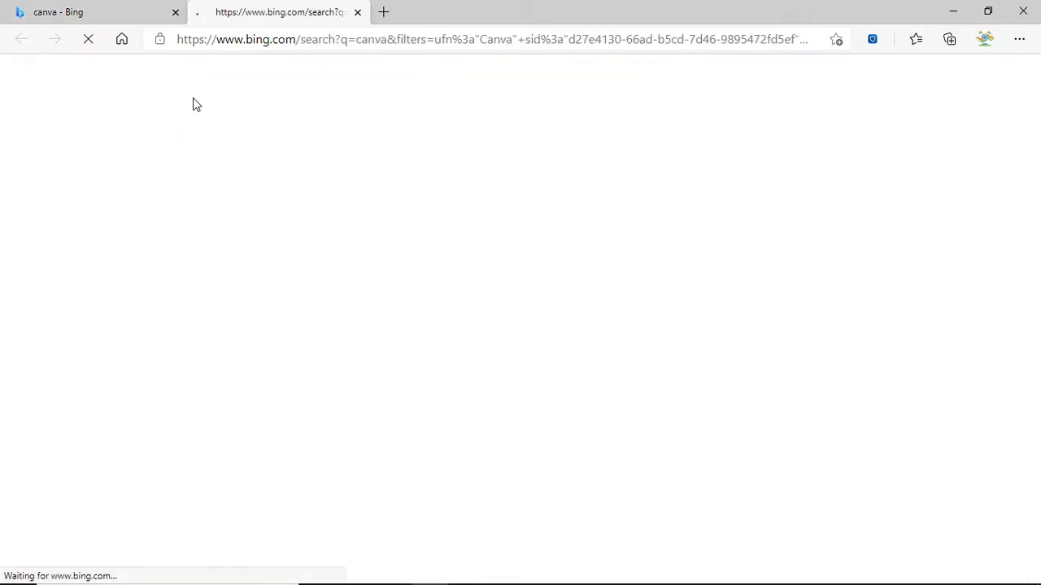
click(175, 13)
mouse_move(452, 584)
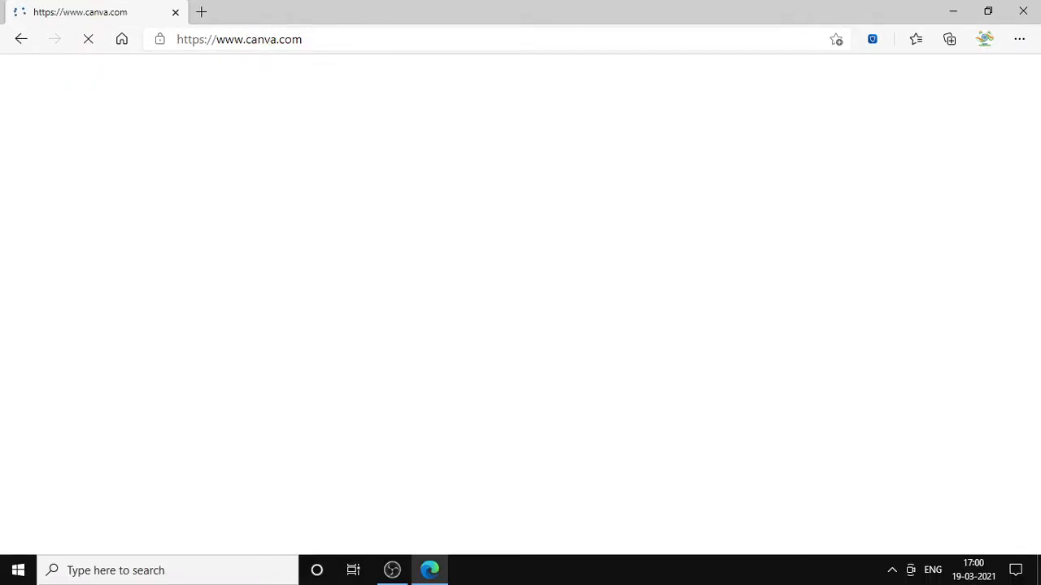
click(394, 569)
click(685, 302)
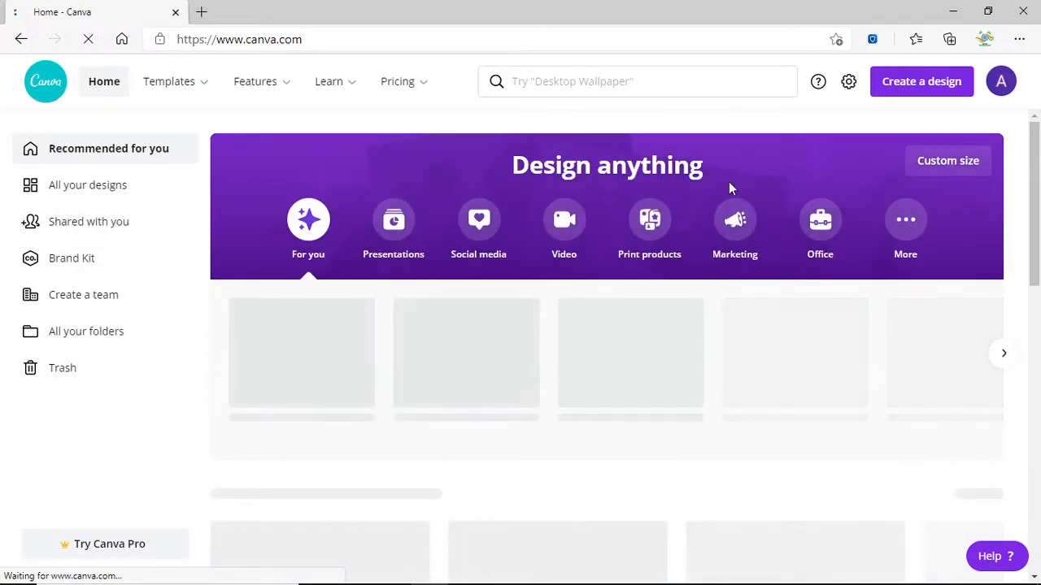
Start a new YouTube Thumbnail design from the Create a design list.
mouse_move(170, 84)
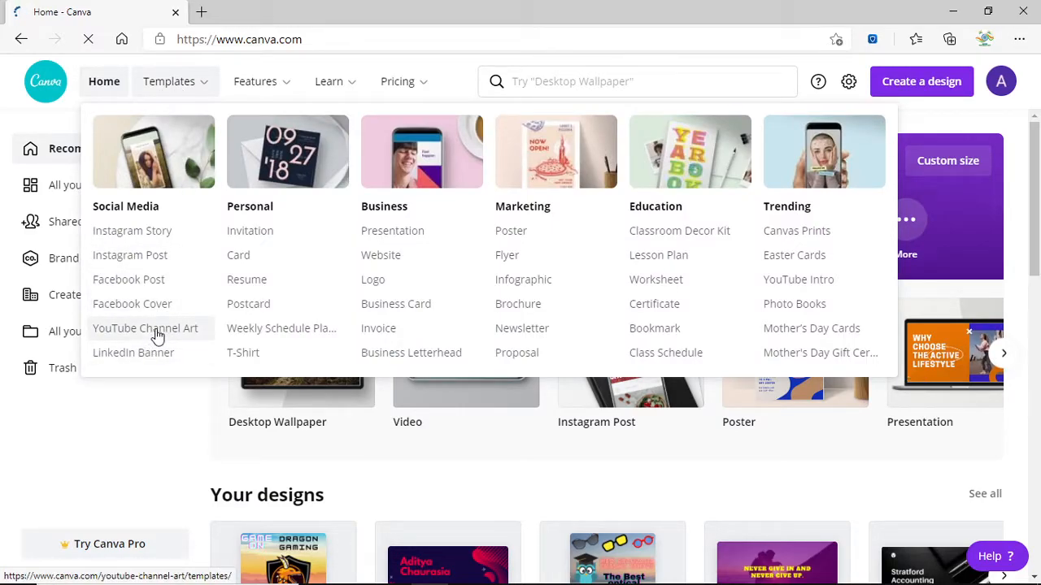
click(877, 92)
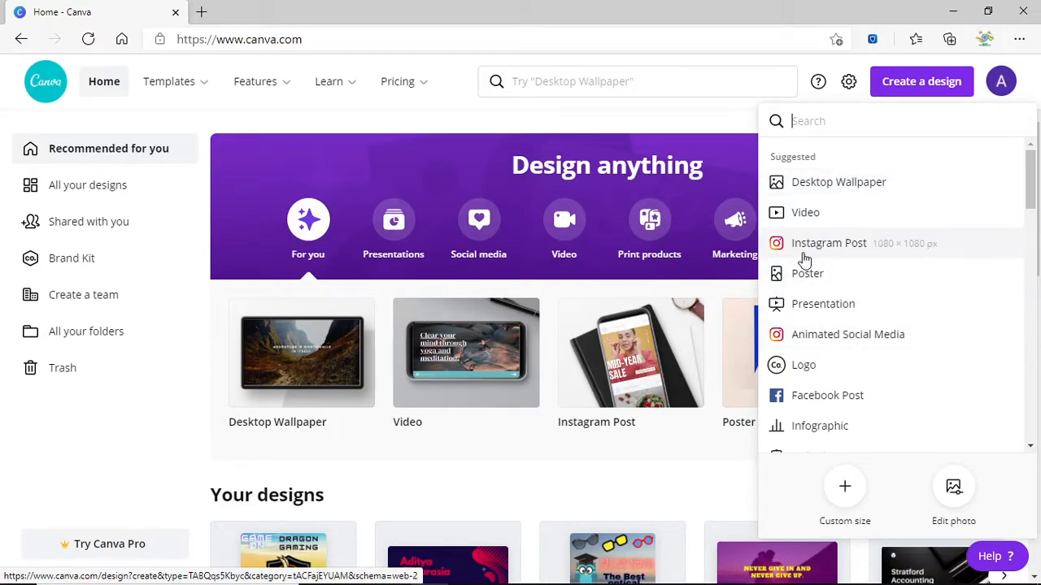
scroll(800, 277, down, 1)
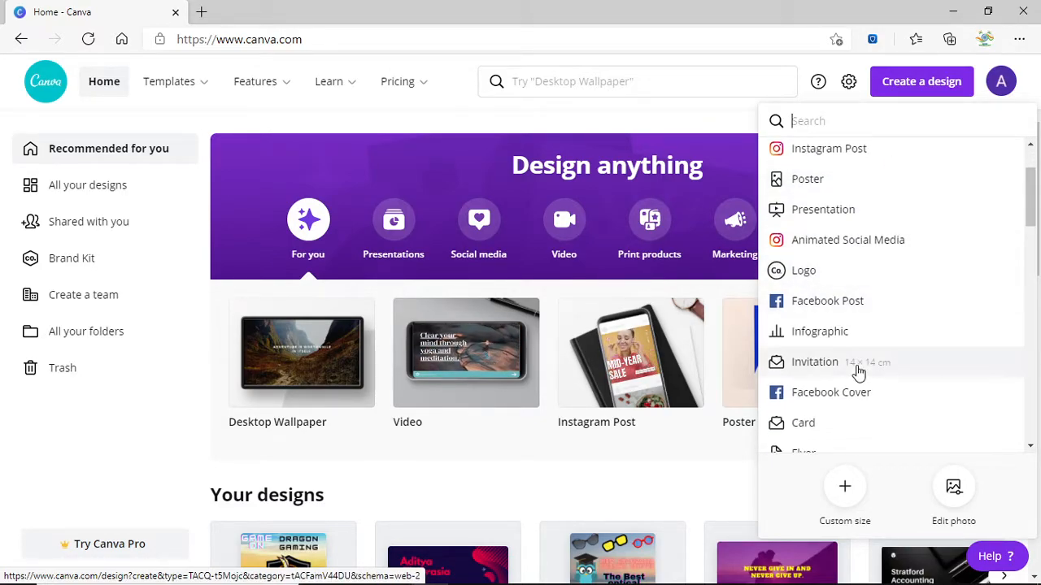
scroll(854, 382, down, 2)
scroll(878, 383, down, 2)
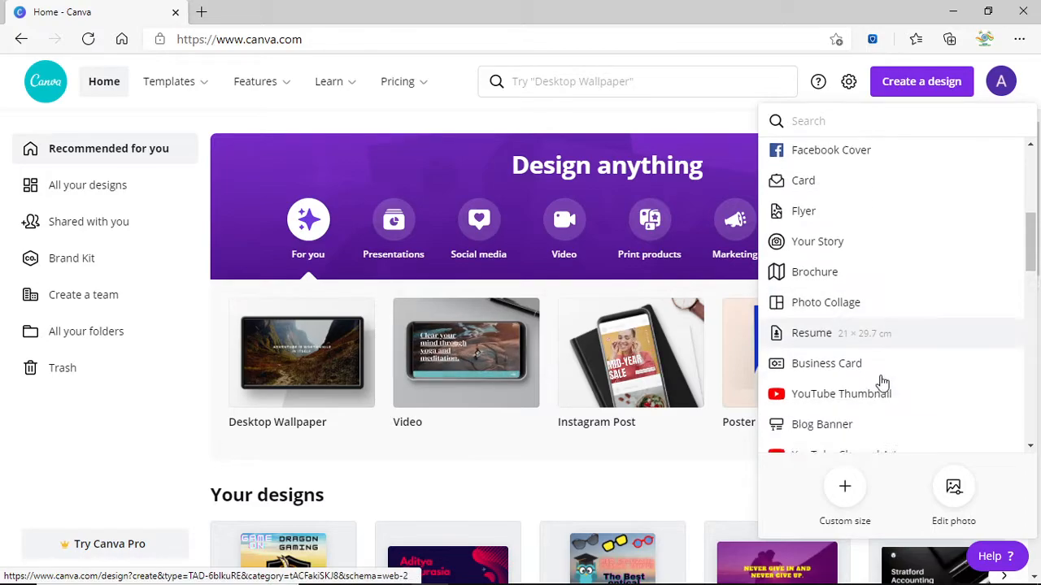
click(839, 304)
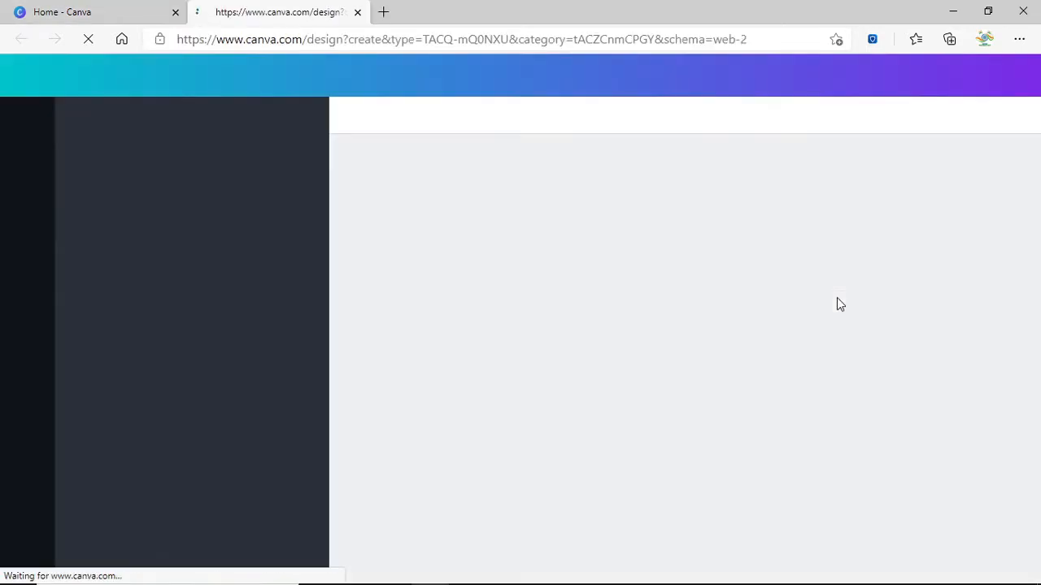
Close the Canva home tab and search backgrounds for 'HD computer'.
click(175, 12)
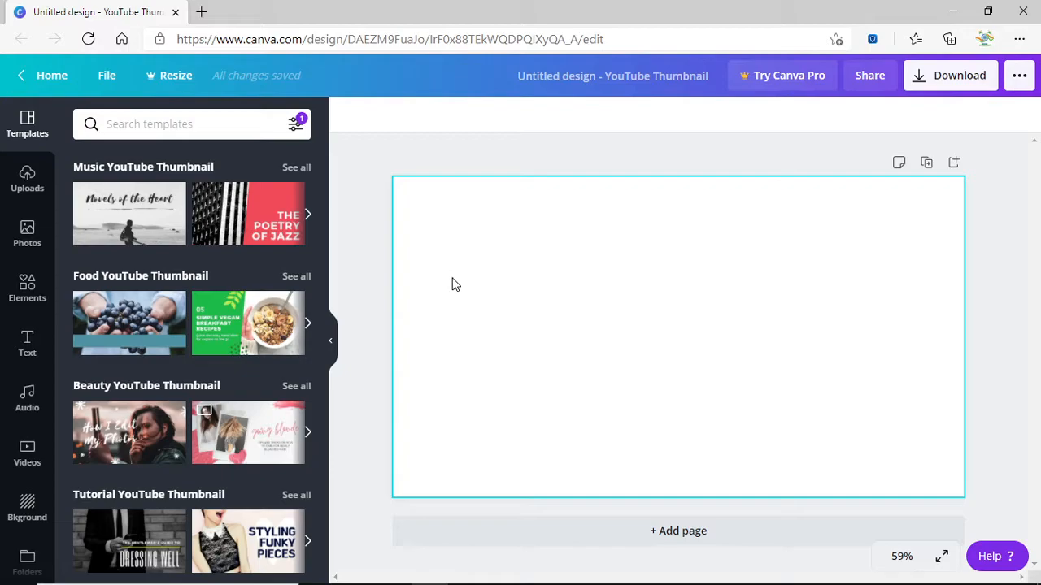
click(32, 498)
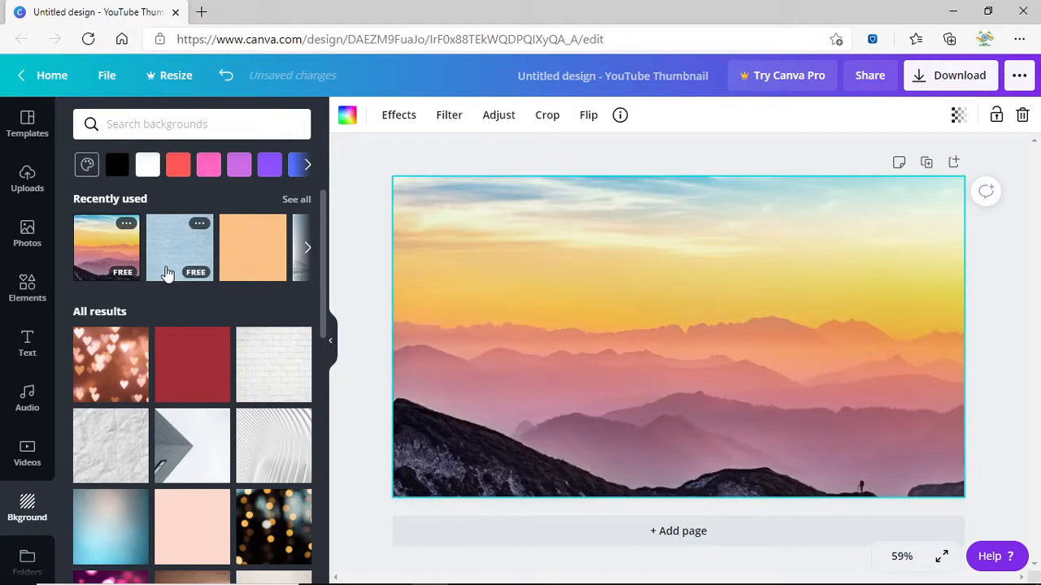
scroll(182, 348, down, 5)
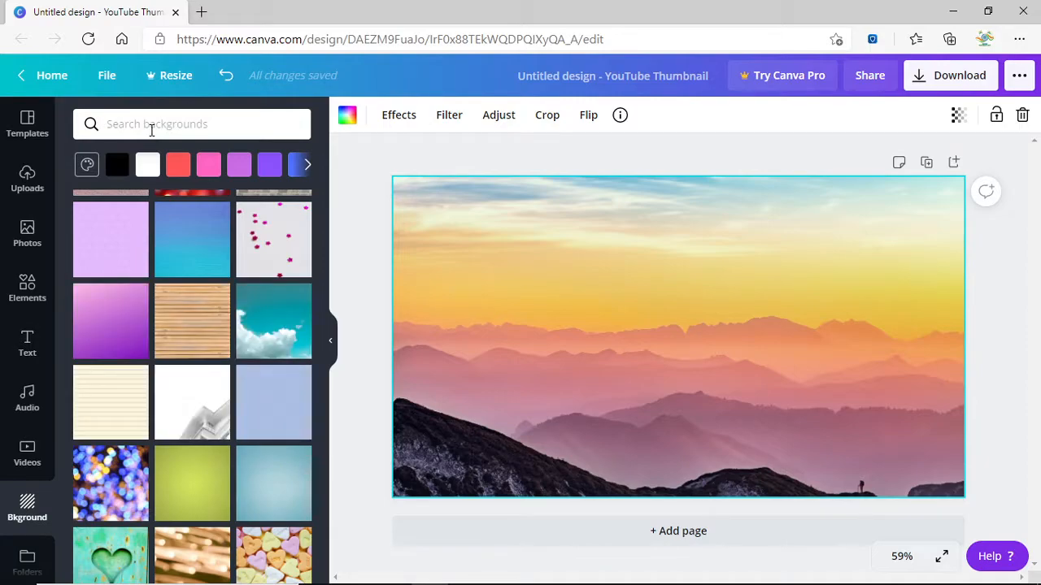
text(HD comp)
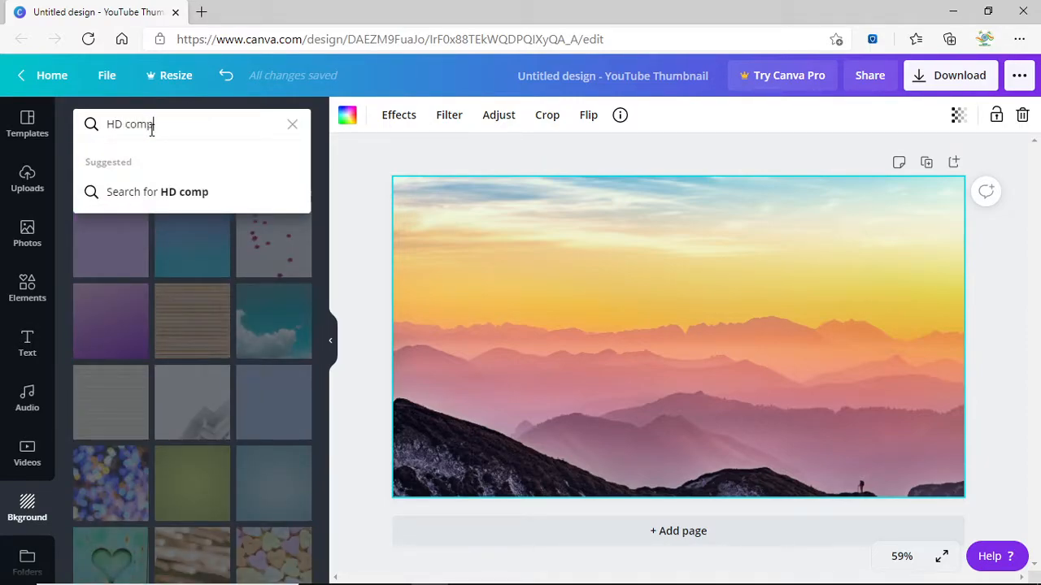
text(uter)
key(Return)
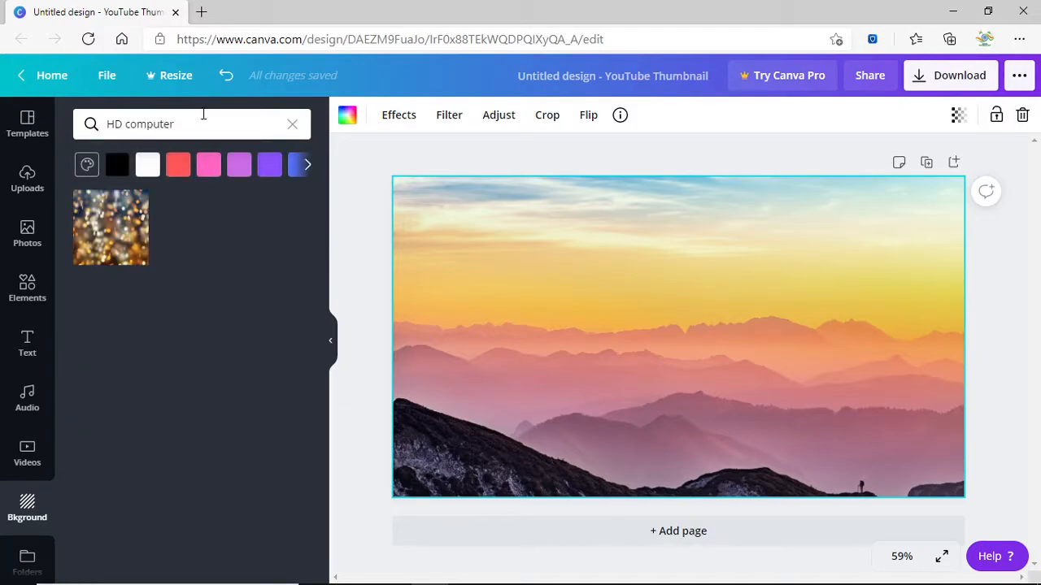
Search backgrounds for 'HD', clear the search and apply the sunset mountain background.
click(204, 114)
key(BackSpace)
key(BackSpace)
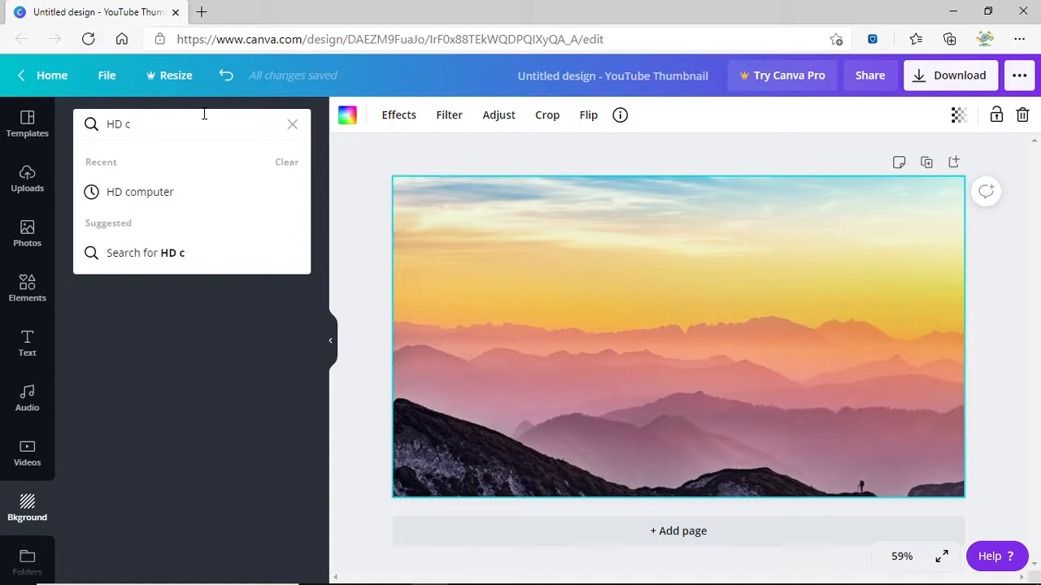
key(Return)
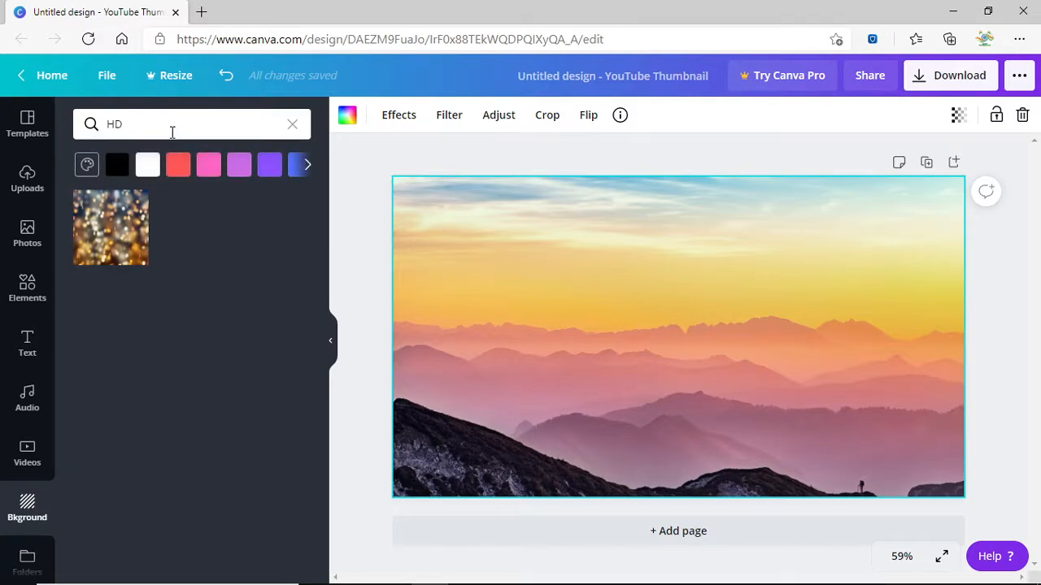
click(173, 132)
key(BackSpace)
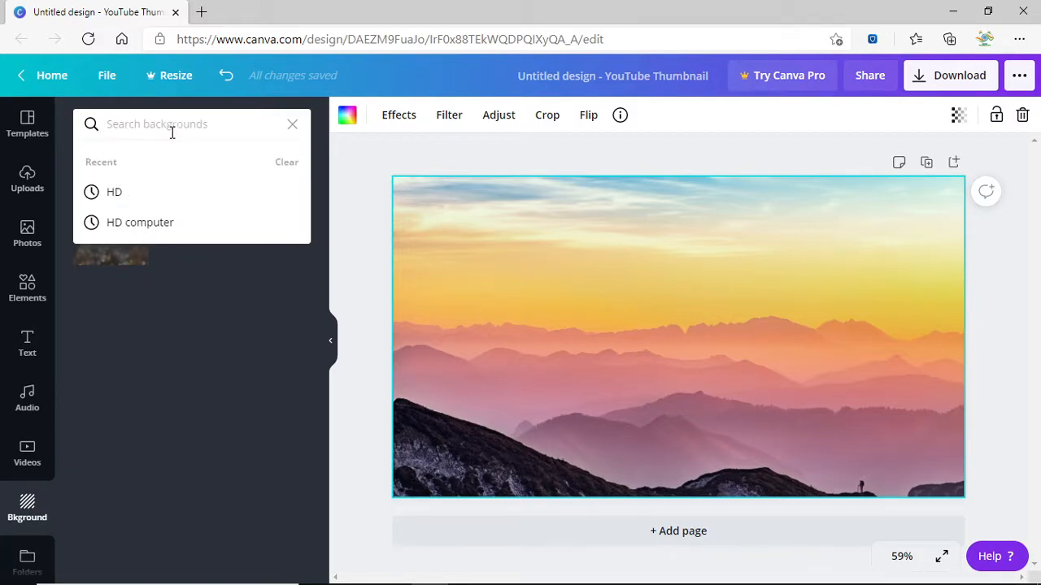
click(116, 364)
click(18, 230)
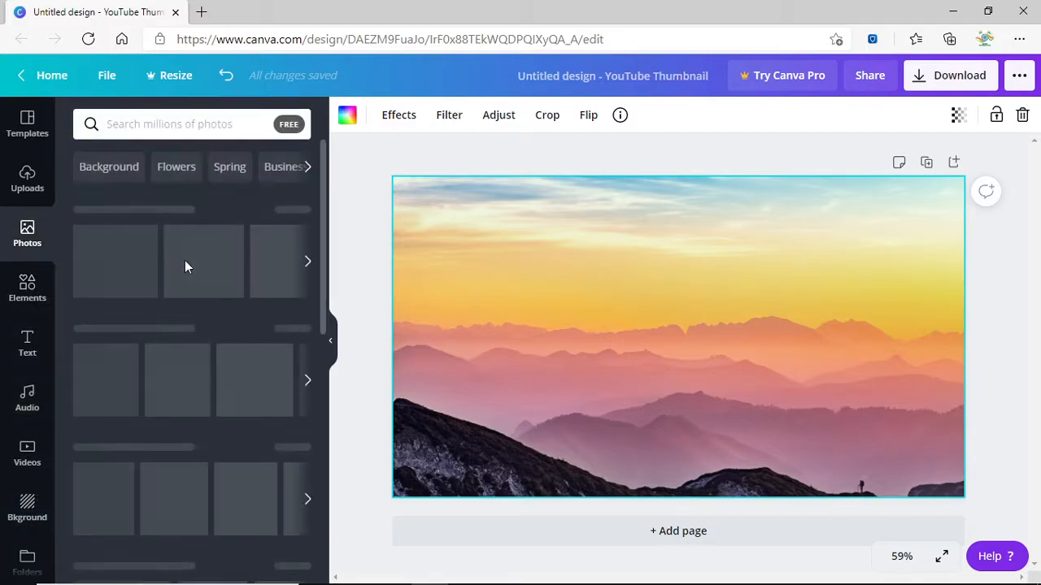
Show Background category photos and add the teal and yellow geometric photo.
click(18, 240)
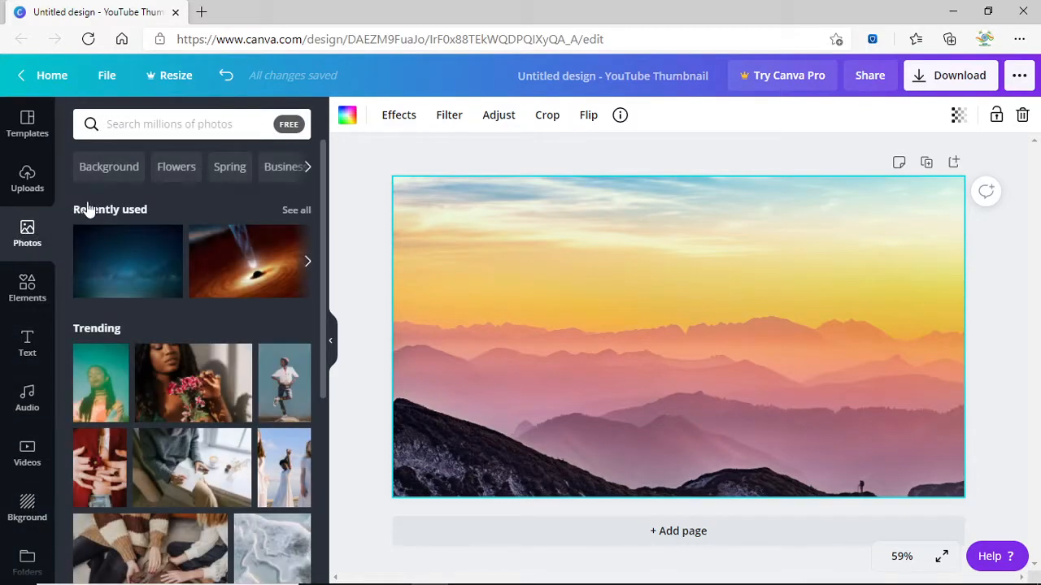
click(102, 169)
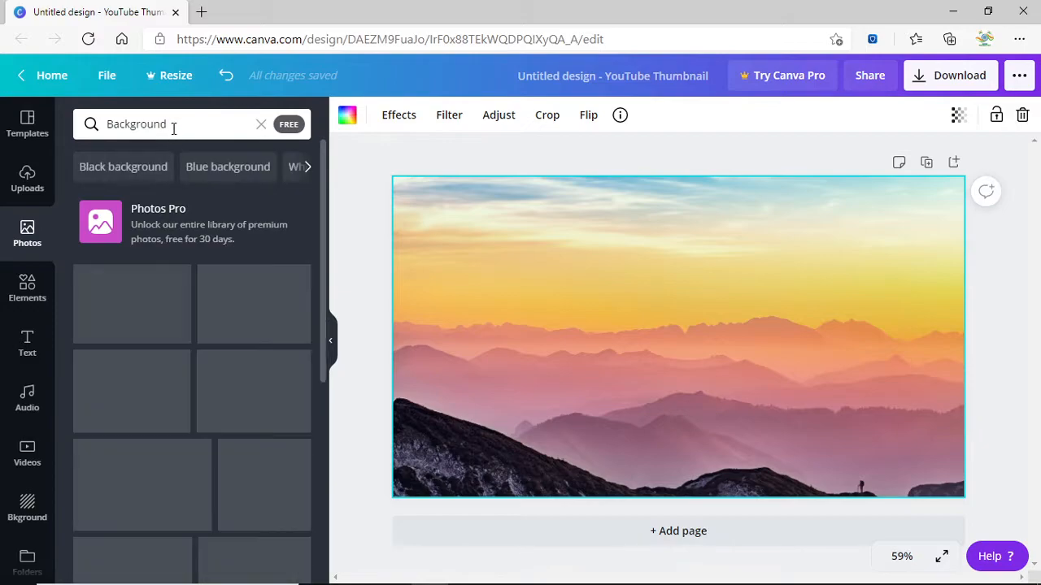
scroll(139, 341, down, 3)
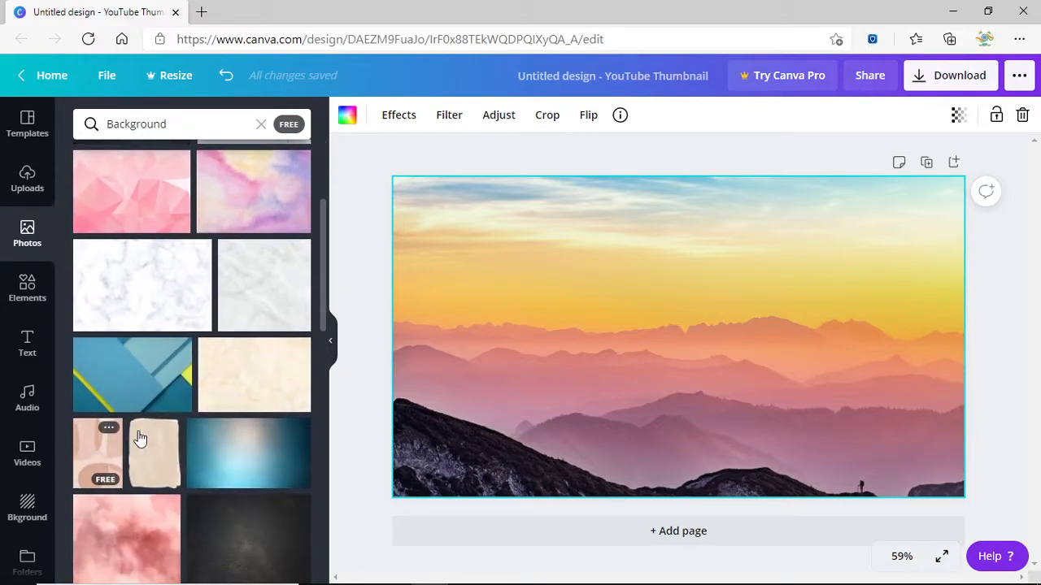
click(146, 374)
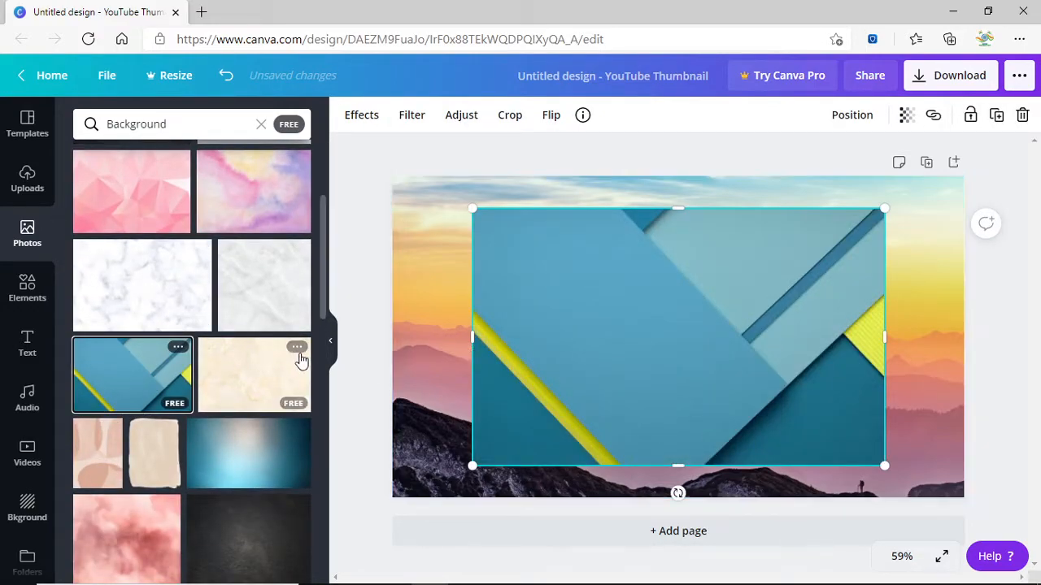
Delete the sunset mountain background and the teal geometric image from the canvas.
right_click(428, 282)
click(458, 338)
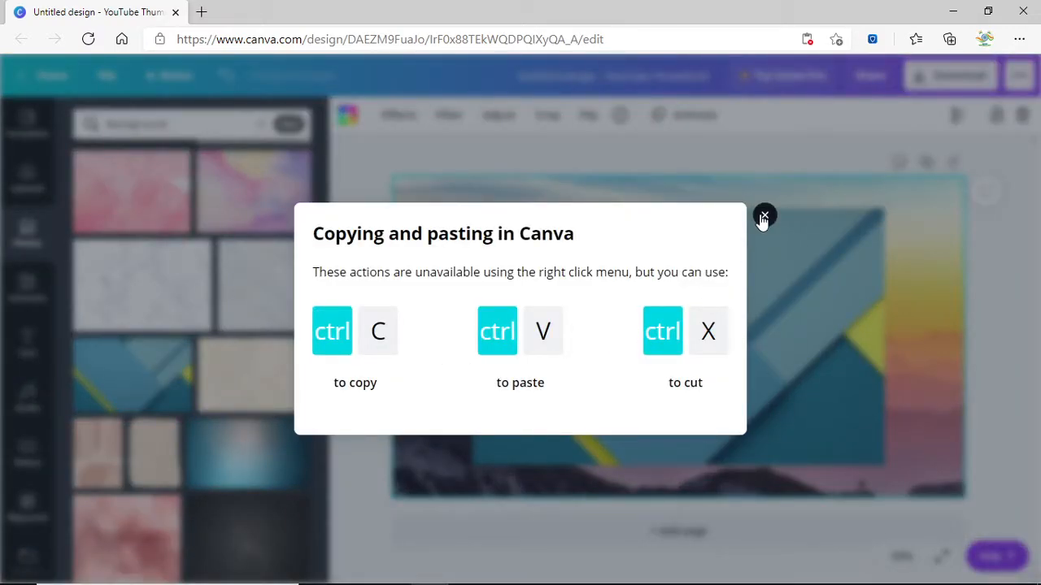
click(764, 217)
right_click(401, 296)
click(450, 377)
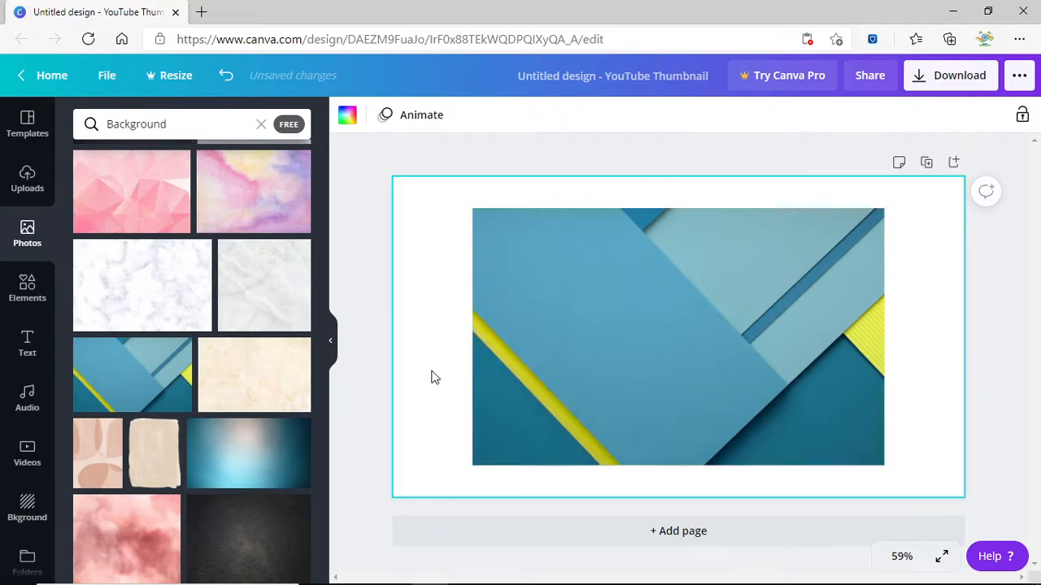
click(527, 336)
right_click(527, 336)
click(543, 341)
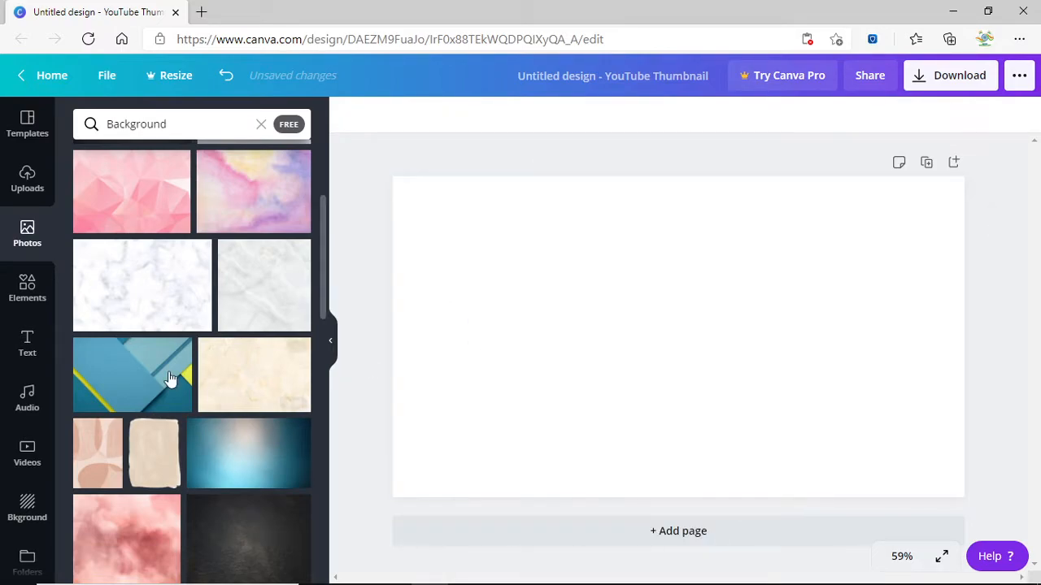
Add pink watercolour, blue light-burst, rainbow, light-blue brushstroke and hand-with-pencil photos.
click(135, 545)
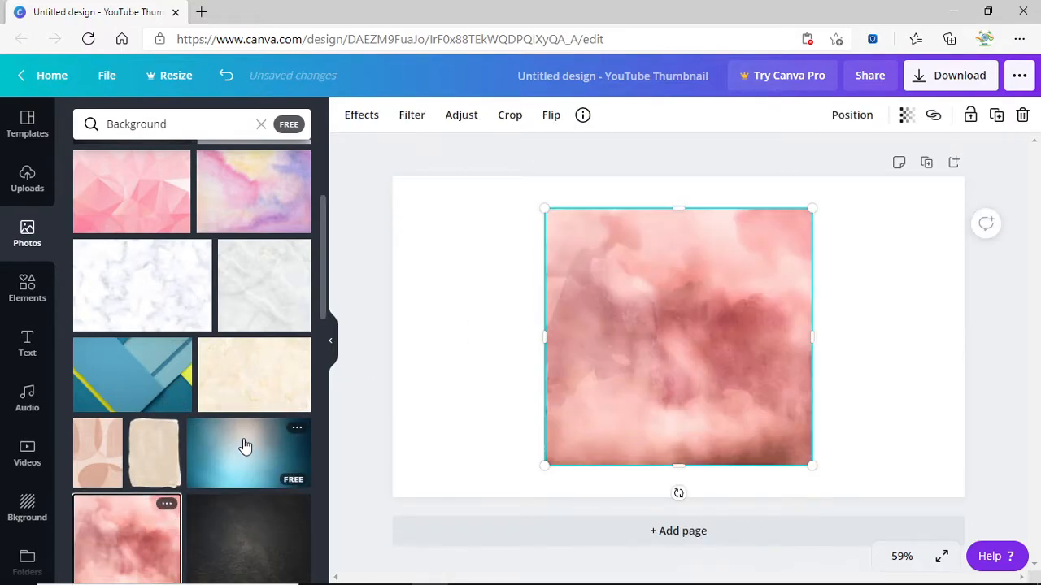
scroll(244, 446, down, 3)
scroll(187, 419, down, 3)
click(148, 351)
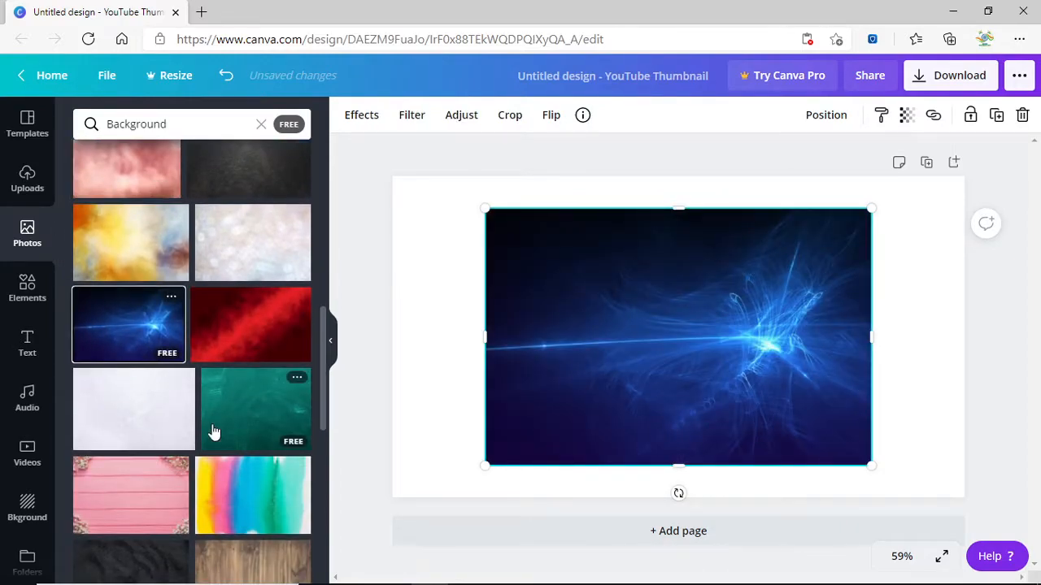
scroll(236, 406, down, 2)
click(246, 423)
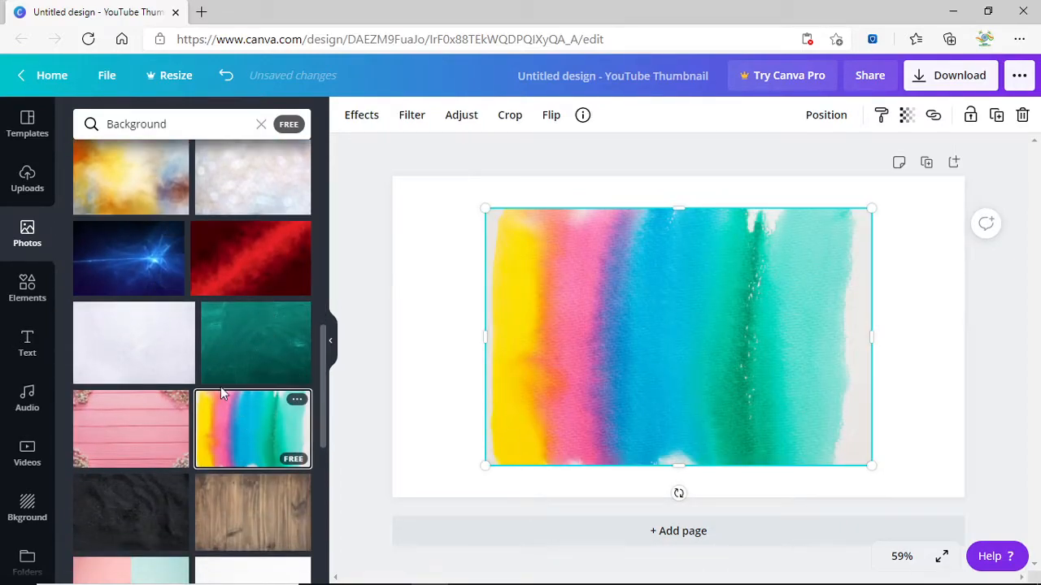
scroll(203, 406, down, 5)
click(206, 503)
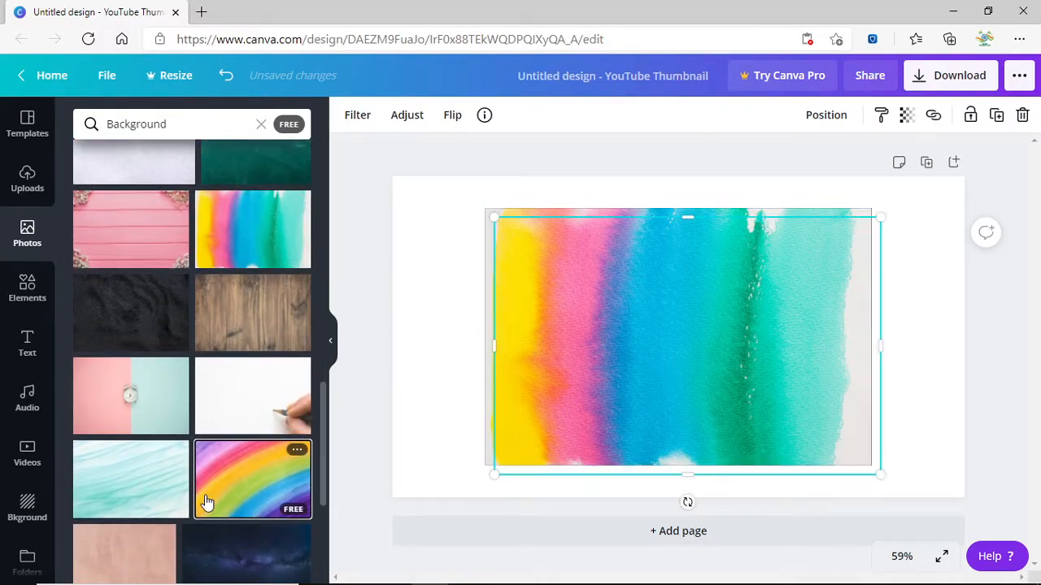
click(153, 484)
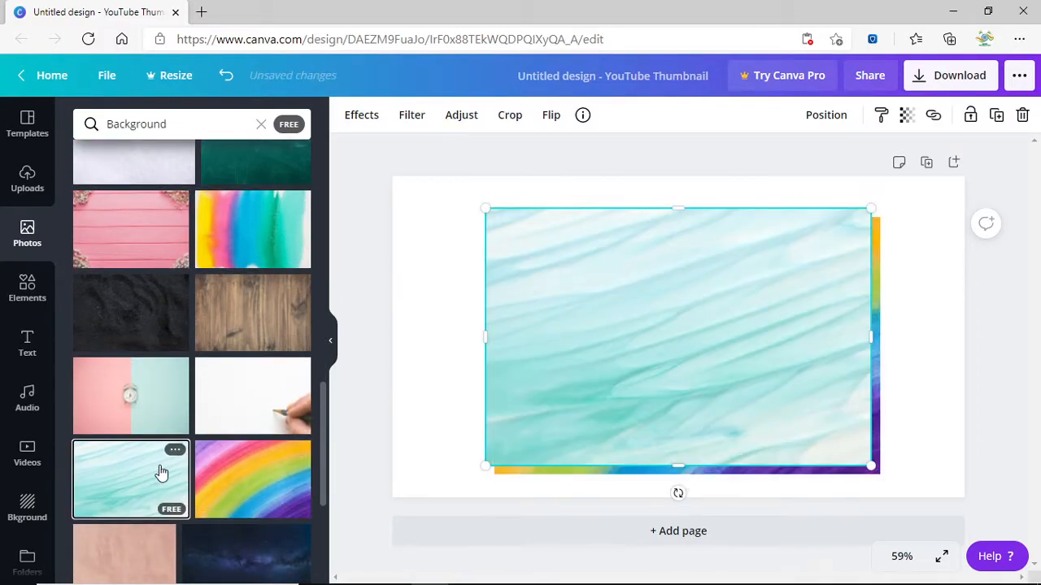
click(231, 410)
Add black sand, rainbow watercolour, pink-blue, blue watercolour, purple-teal and yellow gradient photos.
click(174, 321)
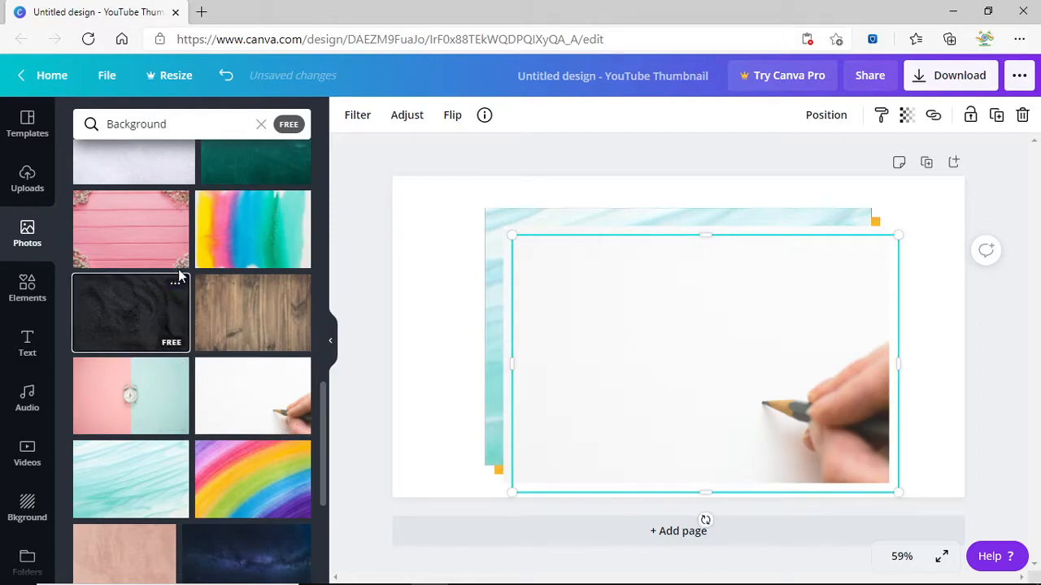
click(229, 236)
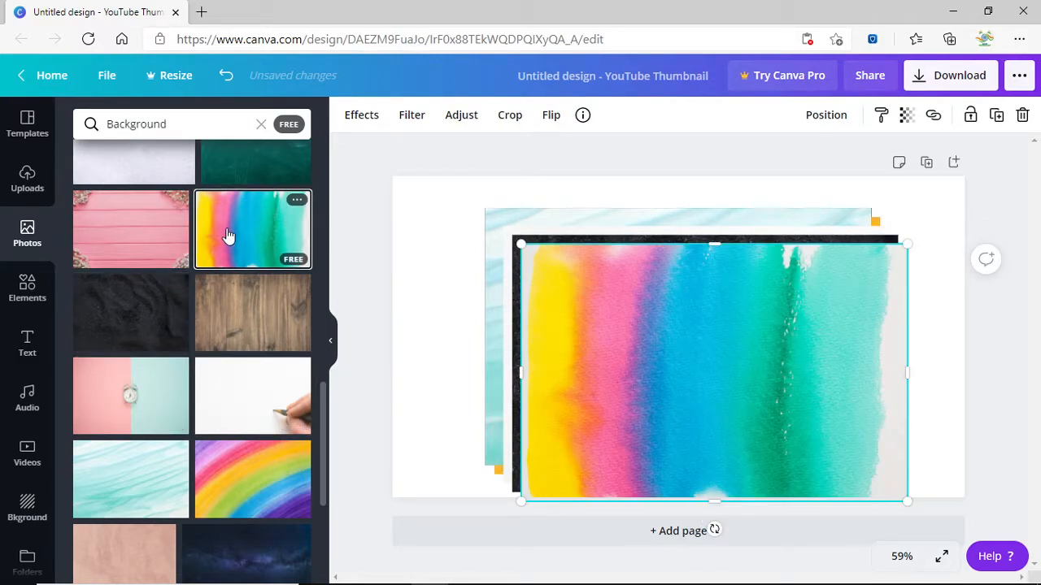
scroll(228, 236, down, 4)
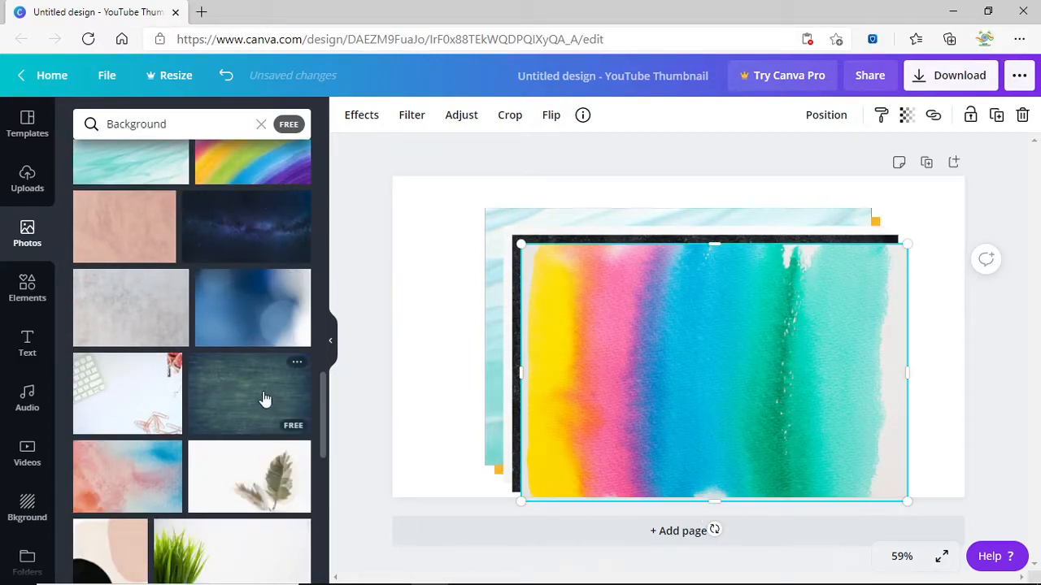
scroll(266, 395, down, 3)
click(124, 239)
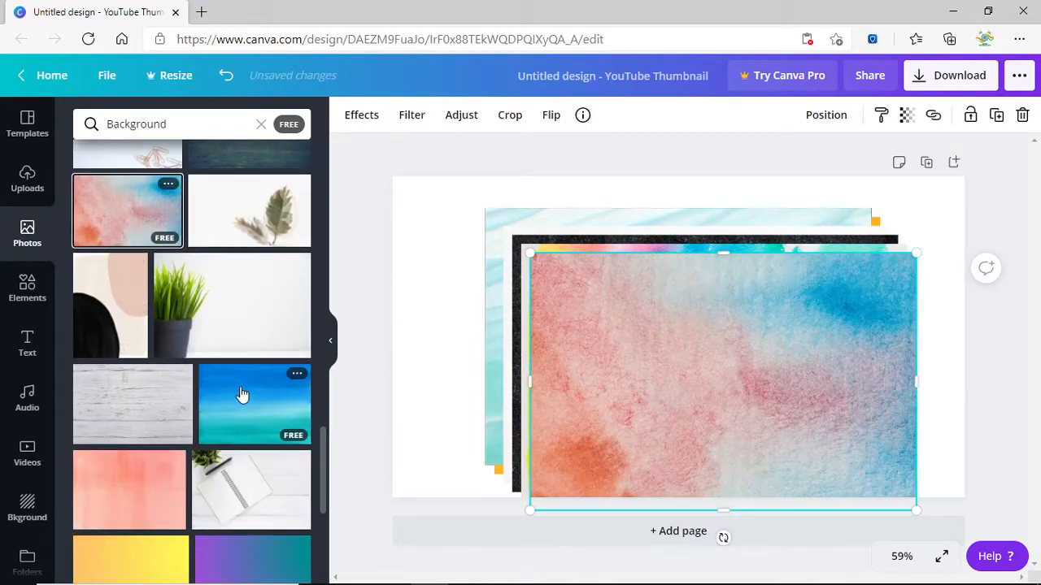
click(268, 417)
scroll(268, 417, down, 2)
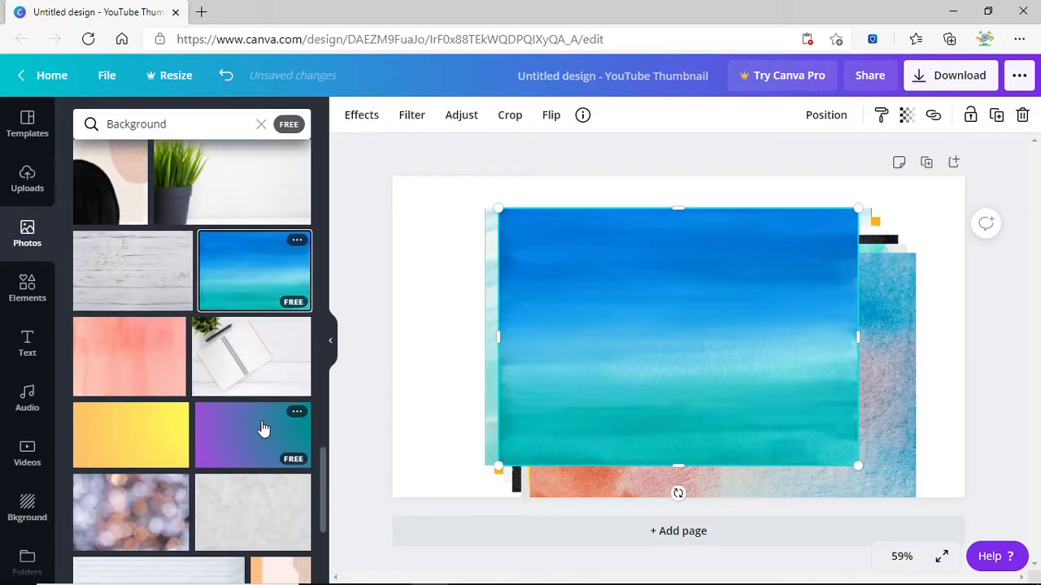
click(213, 432)
click(133, 431)
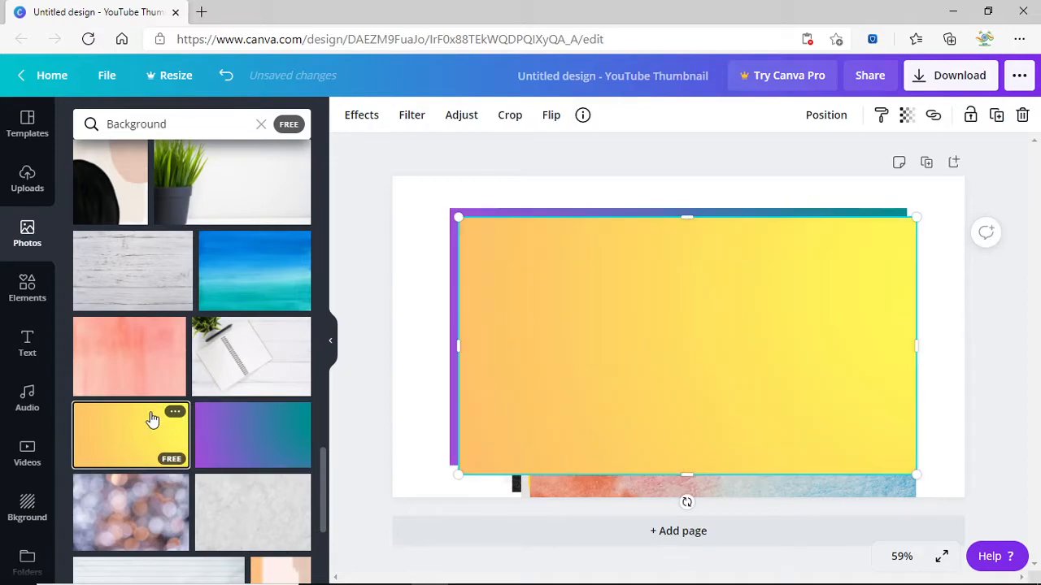
scroll(151, 420, down, 4)
scroll(156, 415, down, 4)
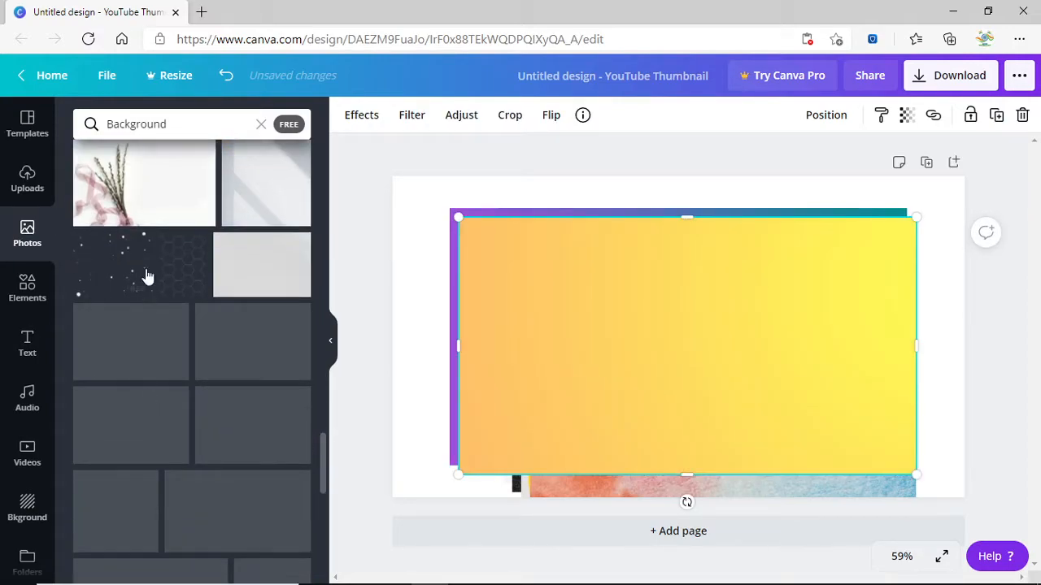
click(166, 123)
double_click(166, 124)
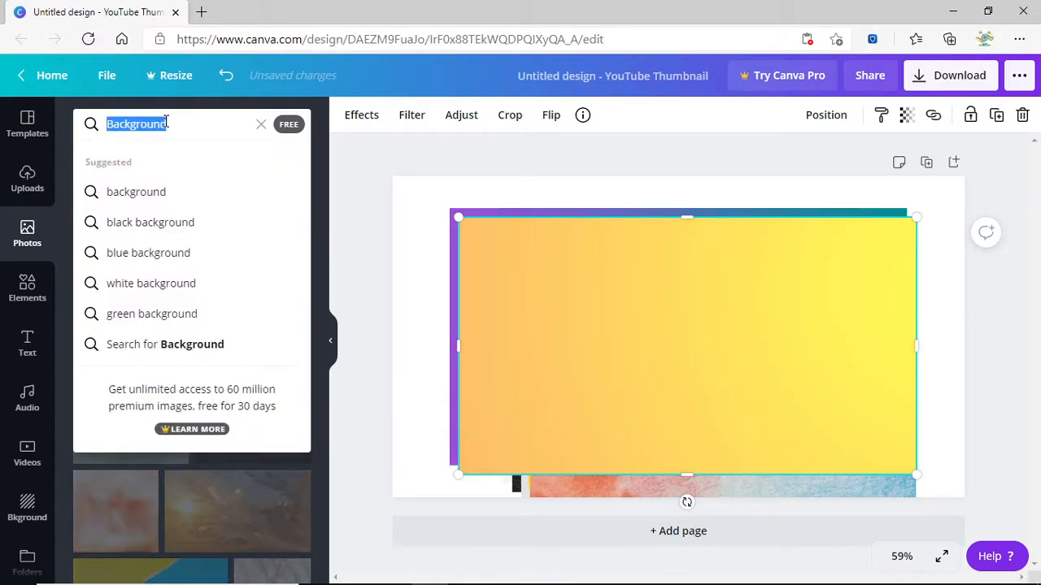
Search photos for 'thumbnail', then clear that search term.
key(BackSpace)
text(thum)
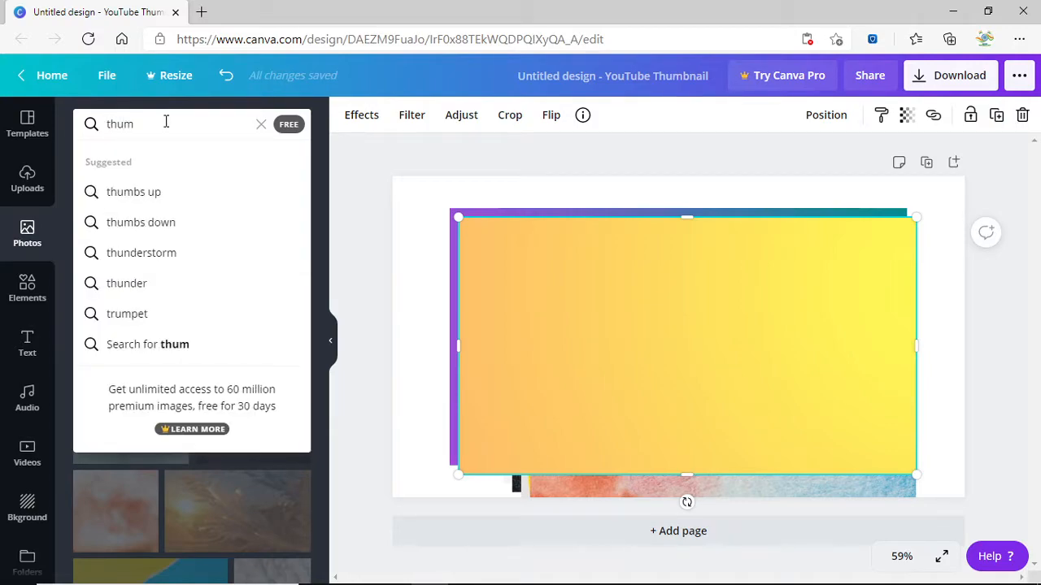
text(bnail)
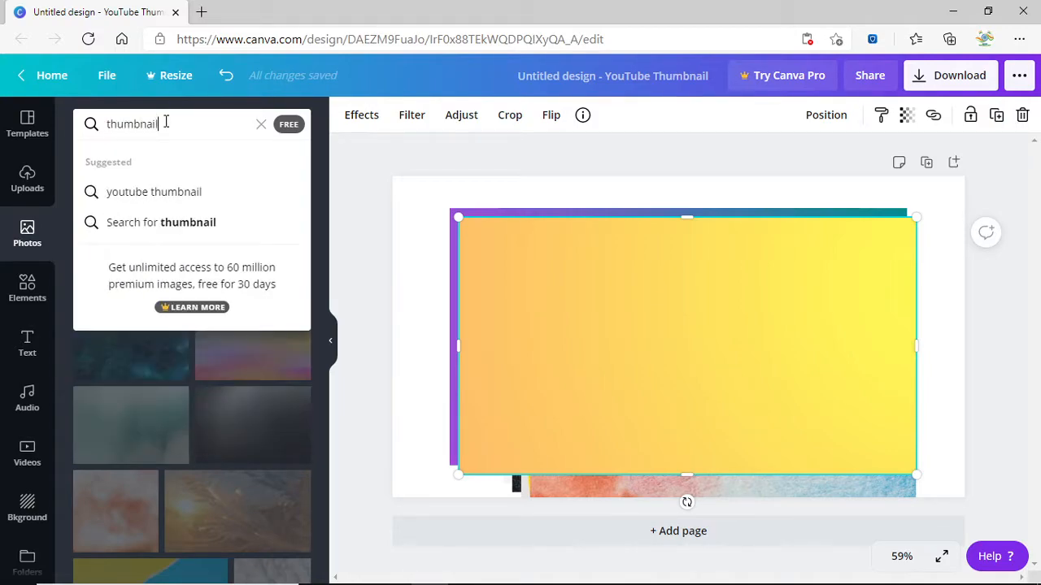
key(Return)
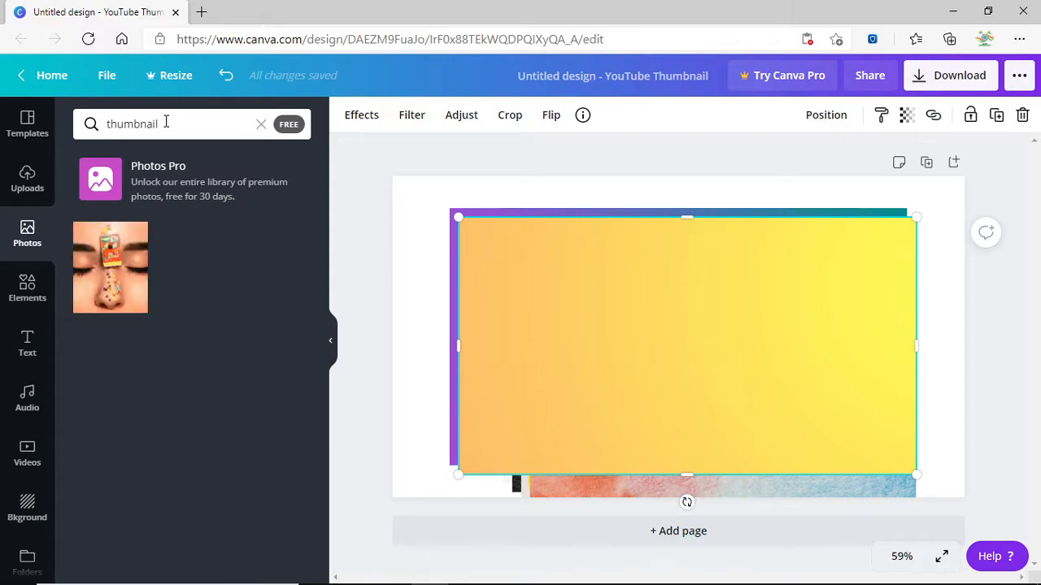
double_click(166, 124)
key(BackSpace)
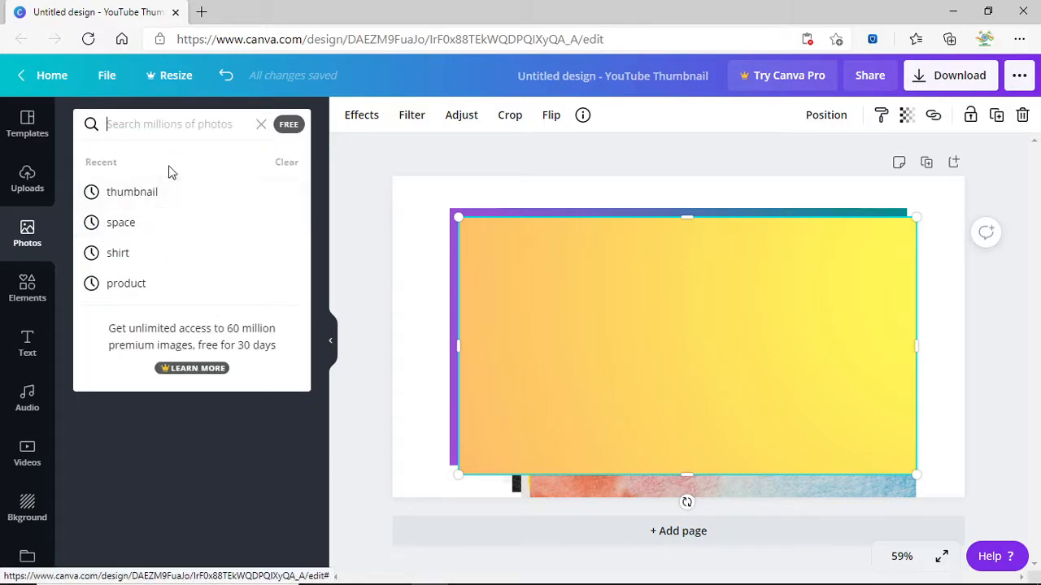
Search photos for 'space' and add the Earth-sunrise, purple galaxy and astronaut photos.
text(space)
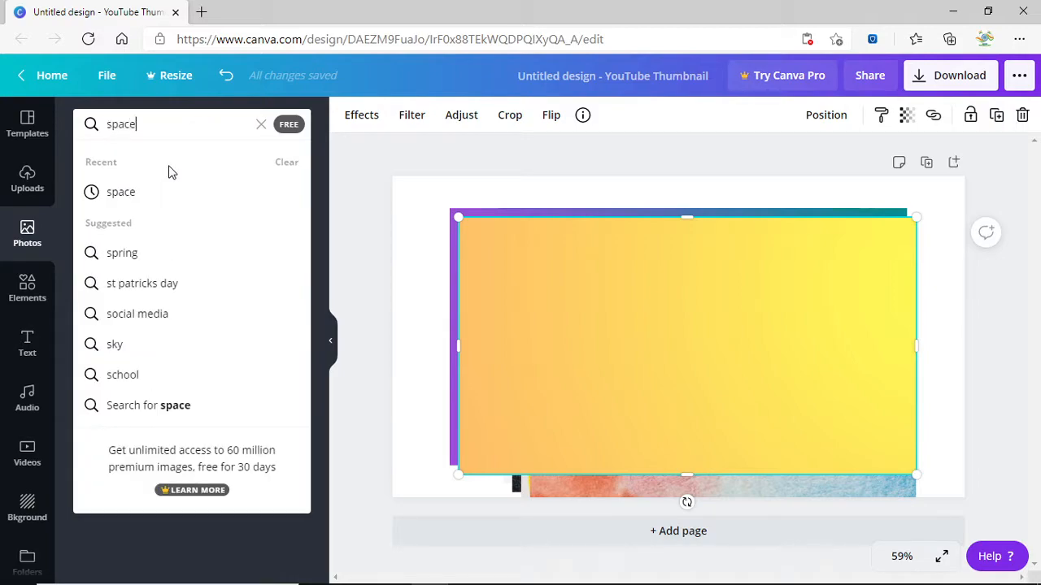
key(Return)
click(186, 393)
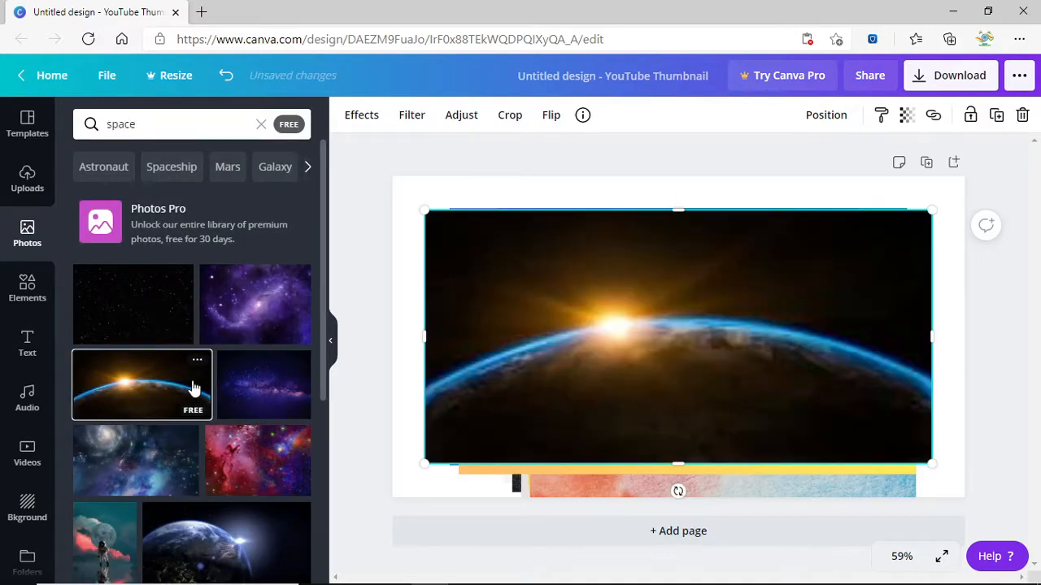
click(257, 309)
scroll(248, 407, down, 2)
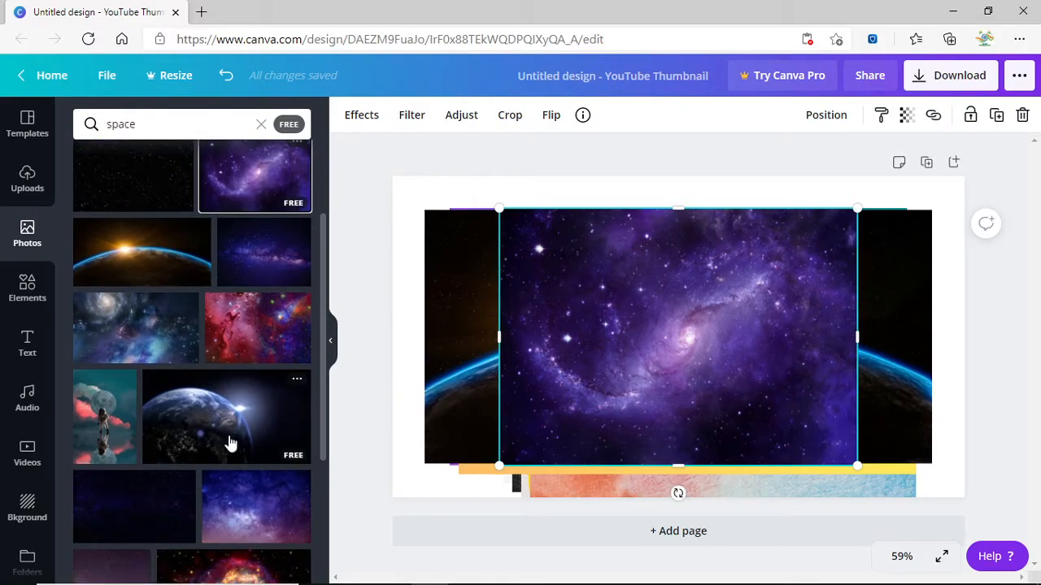
click(113, 419)
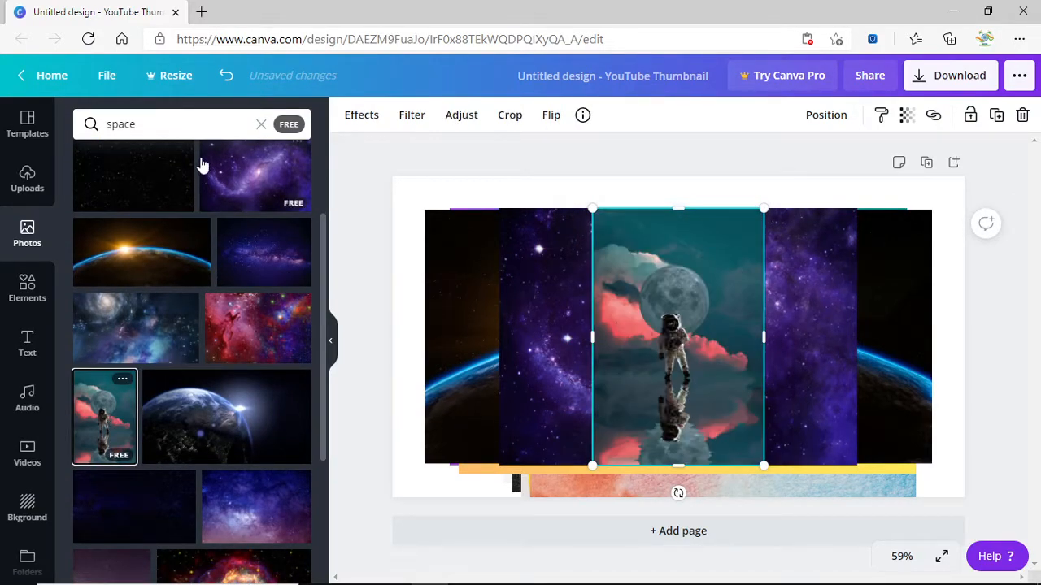
Clear the space search and rerun the earlier 'product' photo search.
click(194, 123)
key(BackSpace)
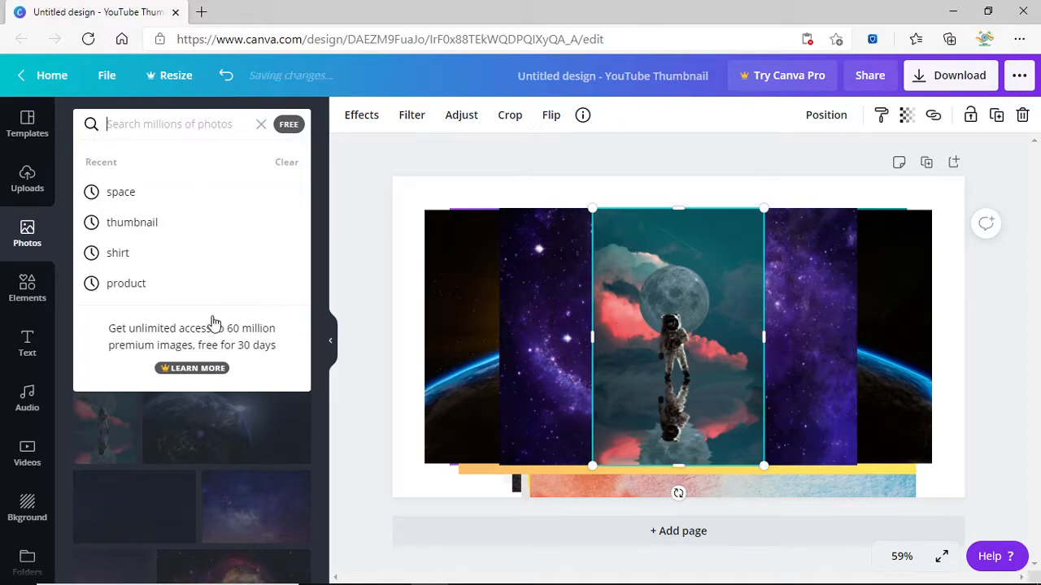
click(198, 282)
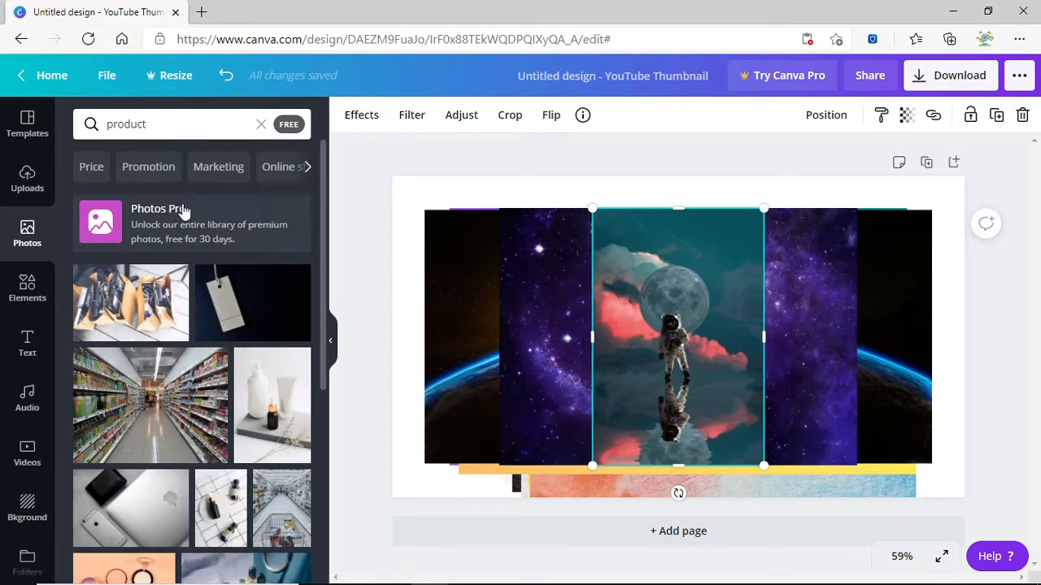
Replace the product search with an 'abstract background' photo search.
scroll(190, 213, down, 1)
click(171, 123)
text(abstarct)
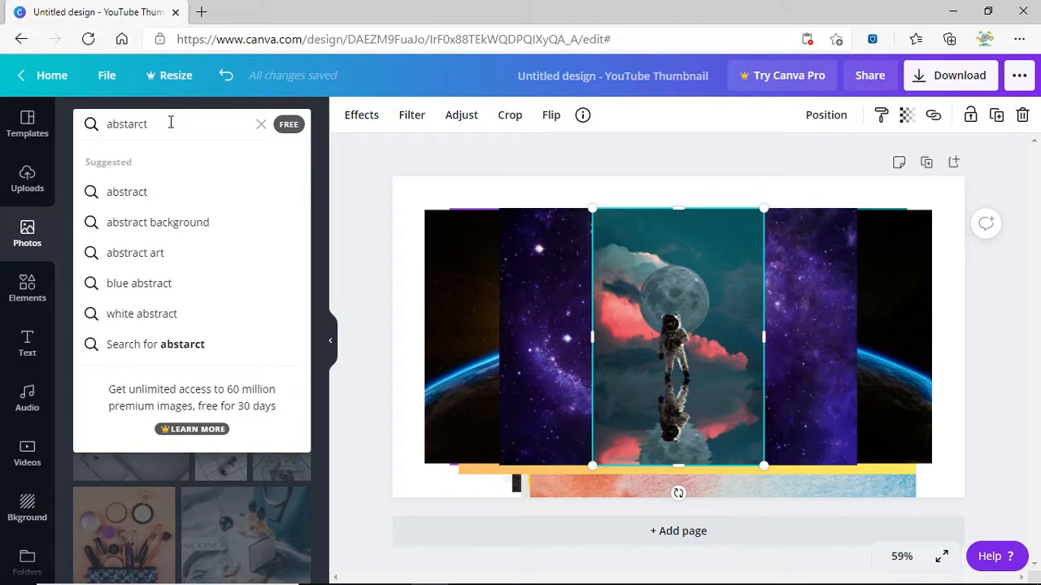
click(221, 230)
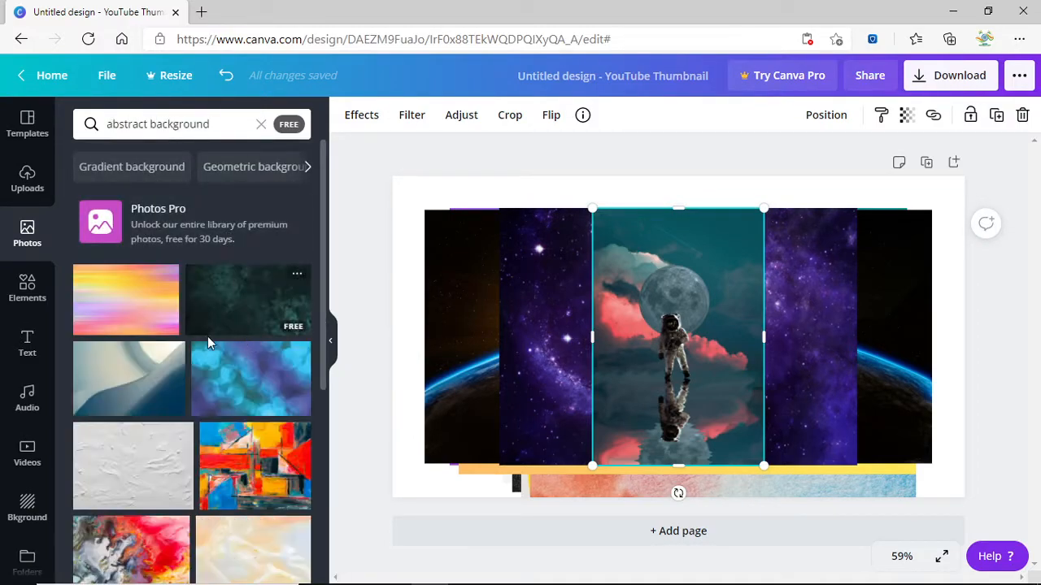
Add pastel gradient, green texture, bokeh, wave, plaster, painting, marble and blue rays photos.
click(126, 307)
click(243, 308)
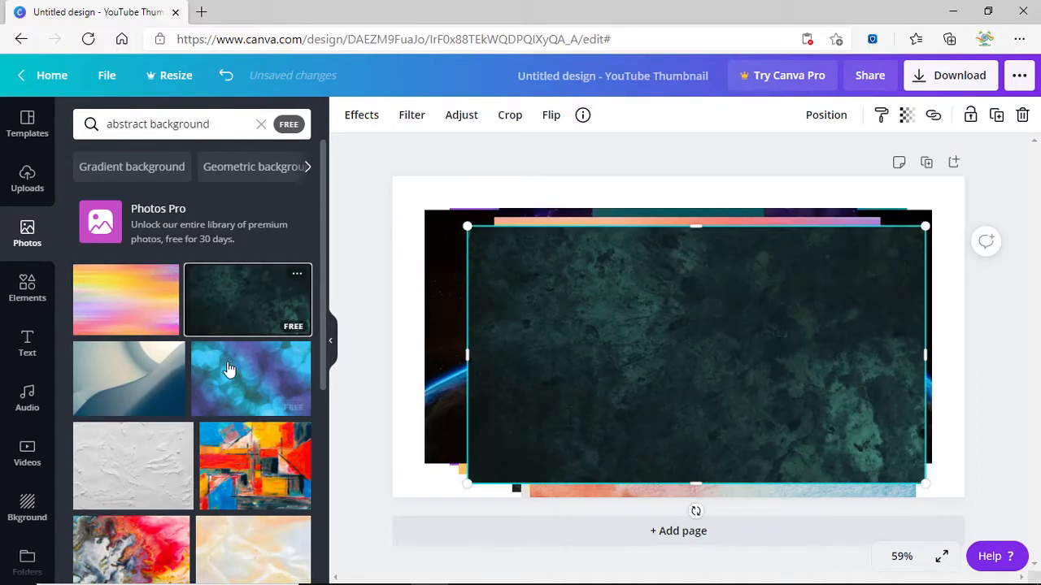
click(236, 386)
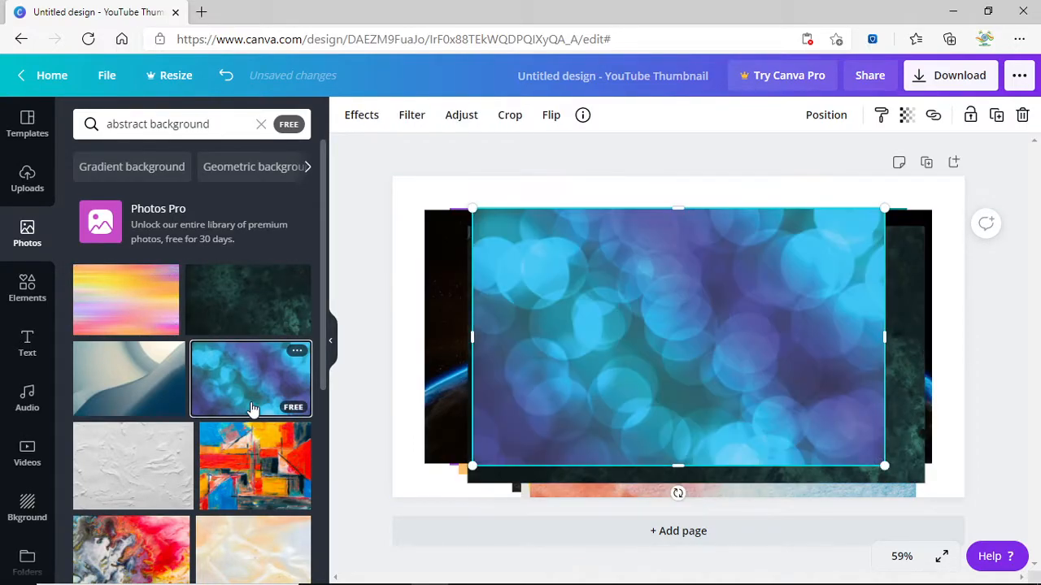
click(100, 410)
click(146, 486)
click(228, 478)
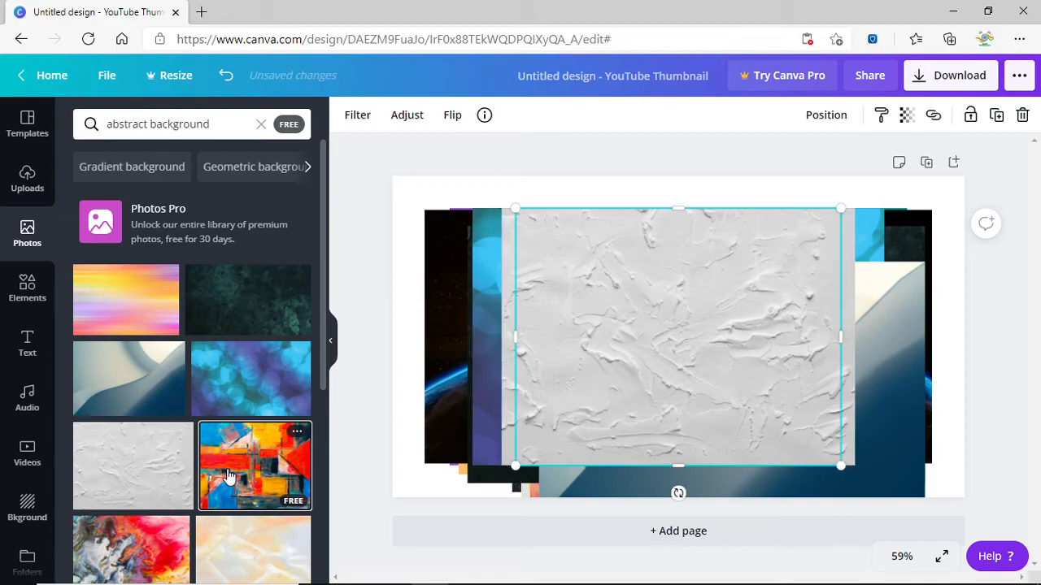
scroll(167, 422, down, 2)
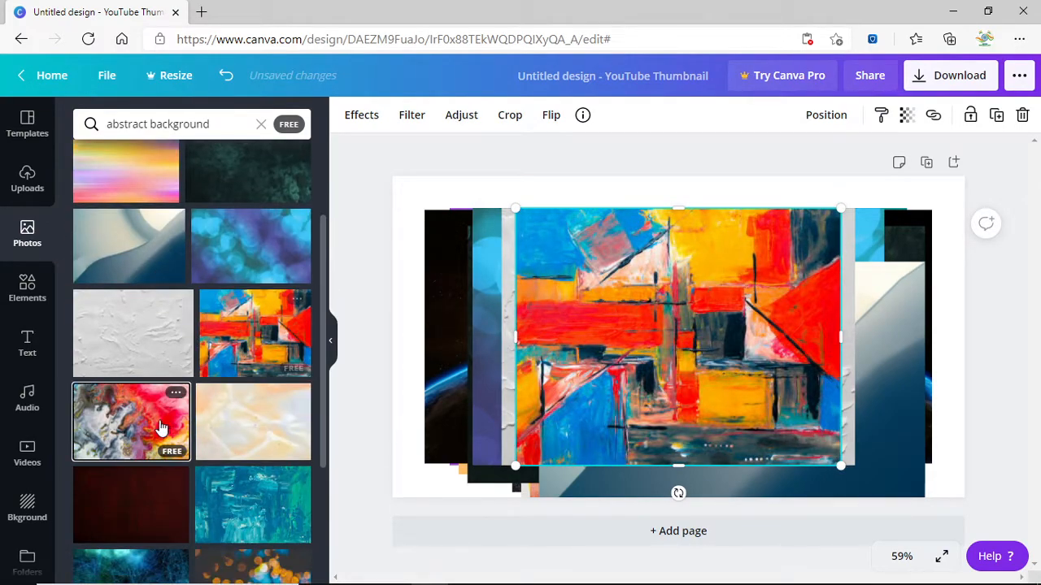
click(163, 428)
click(248, 456)
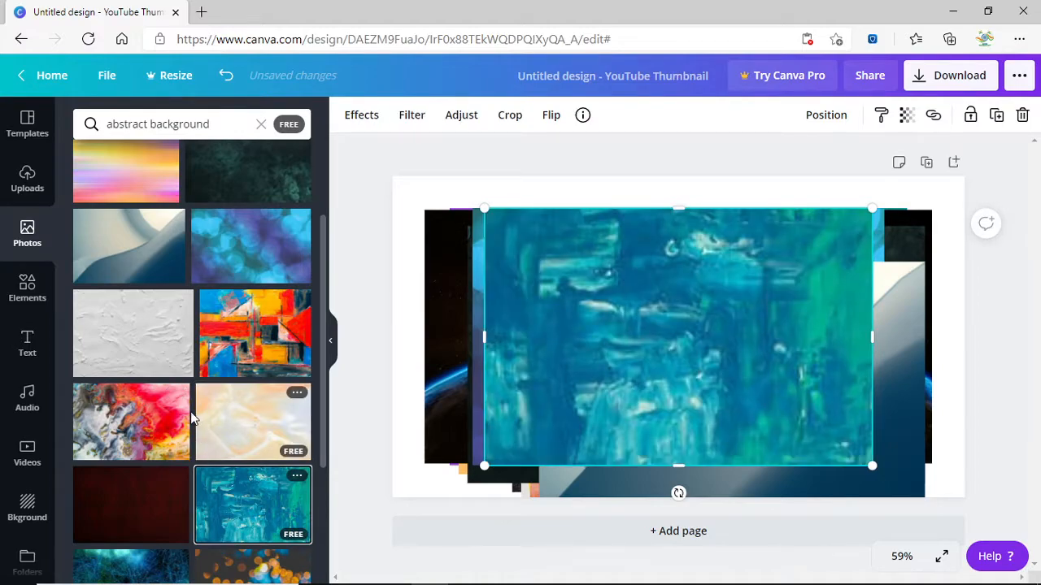
scroll(193, 414, down, 2)
click(162, 527)
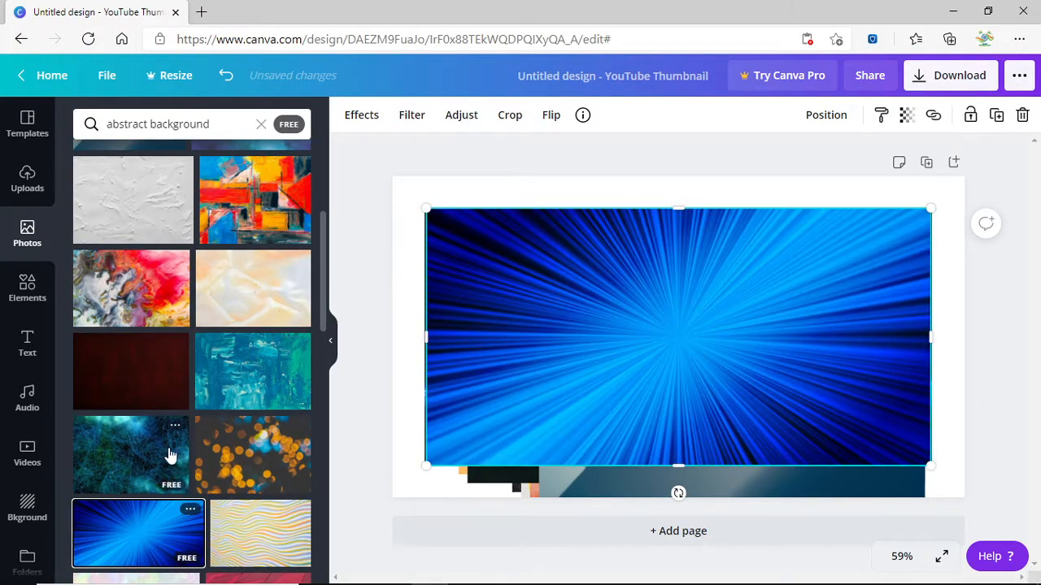
Add red polygon, orange-teal painting, gold, wood and dark blue texture photos.
scroll(173, 455, down, 2)
scroll(256, 454, down, 2)
click(254, 329)
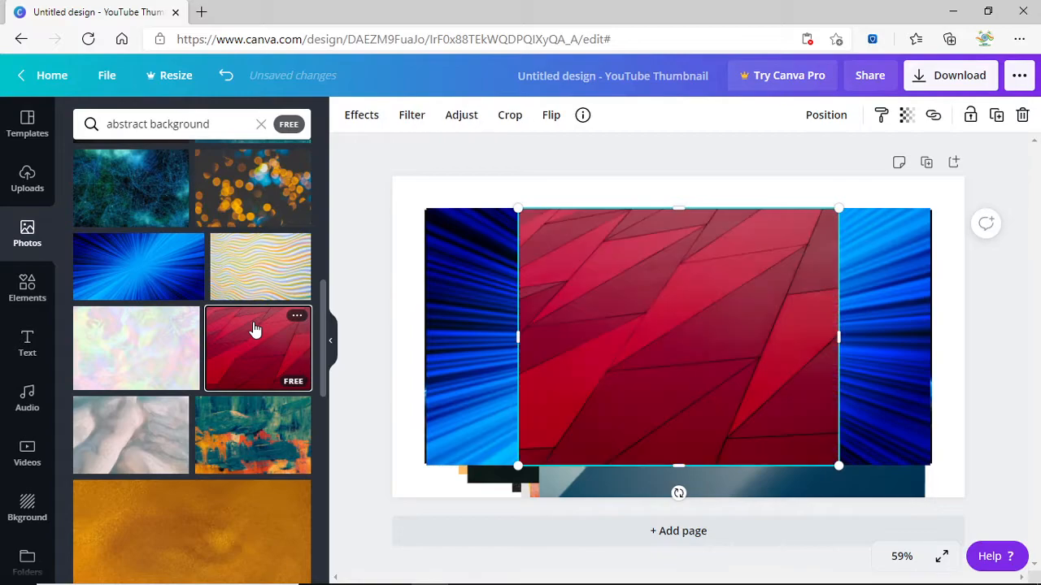
click(260, 451)
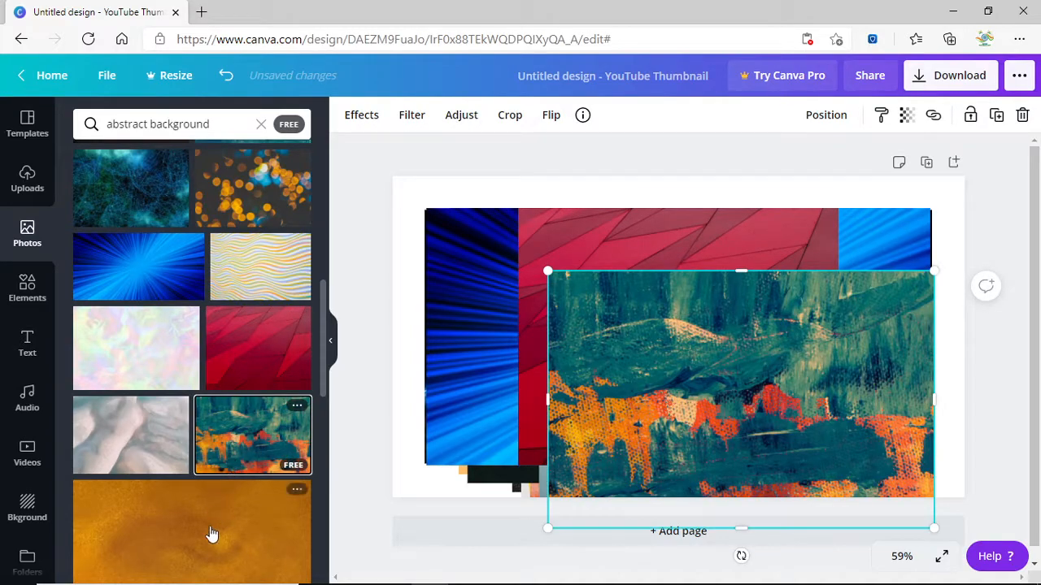
click(212, 532)
scroll(179, 447, down, 3)
click(198, 465)
click(213, 540)
scroll(192, 464, down, 5)
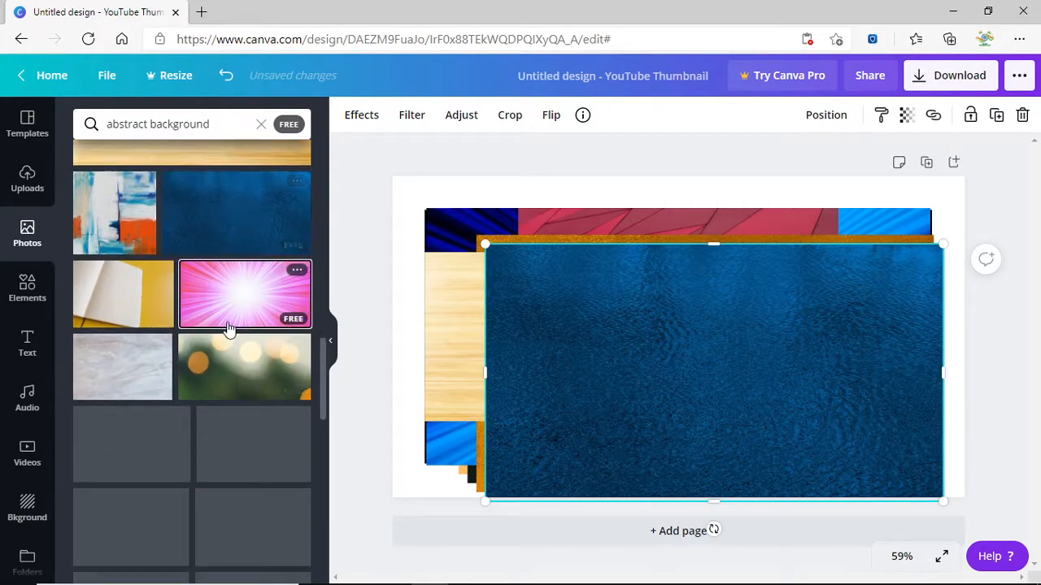
Add pink burst, notebook, paintings and the neon tunnel photo, then delete the pink image.
click(229, 329)
click(134, 311)
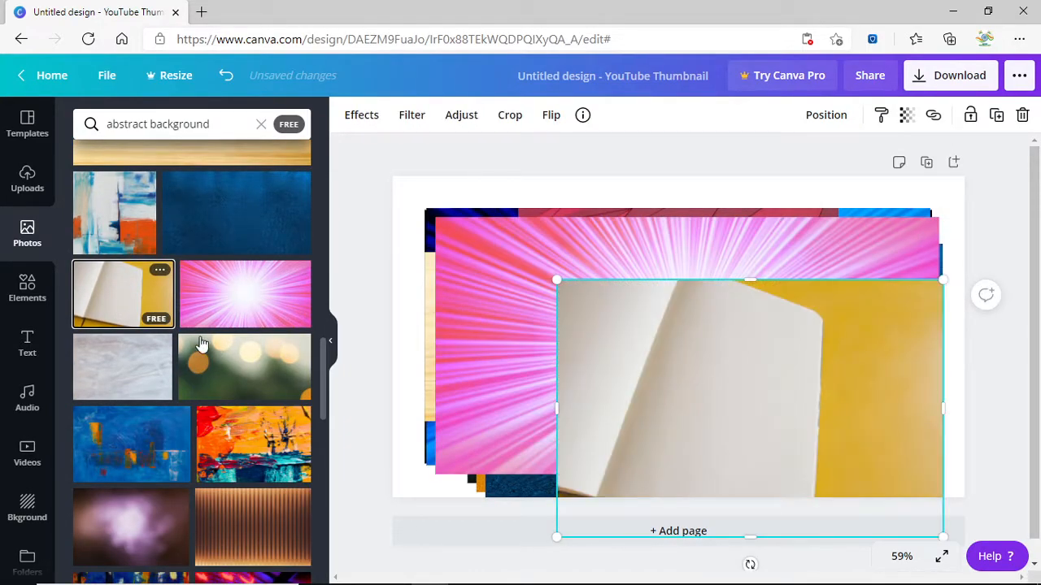
click(163, 451)
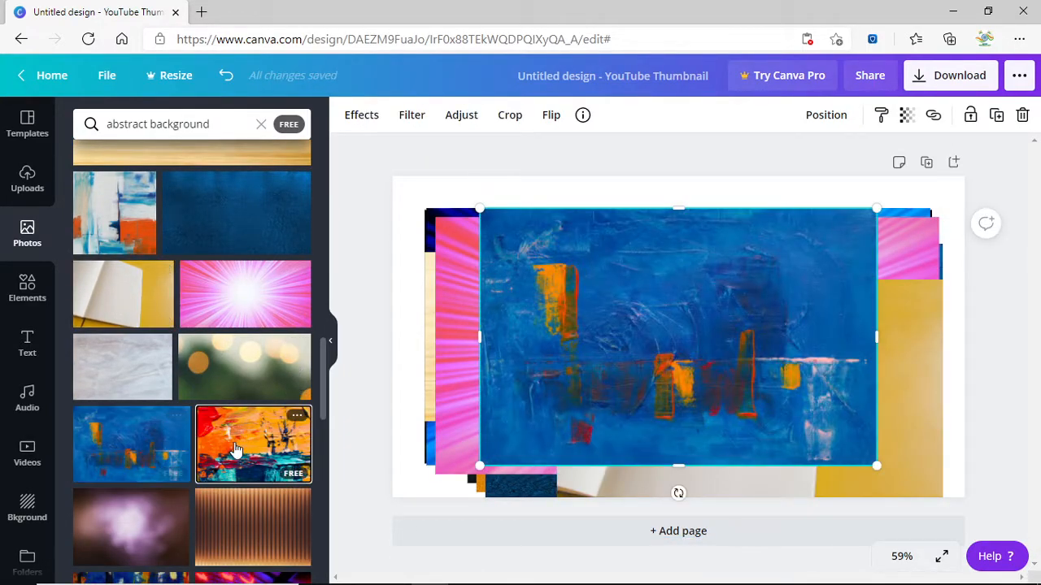
click(236, 449)
click(130, 432)
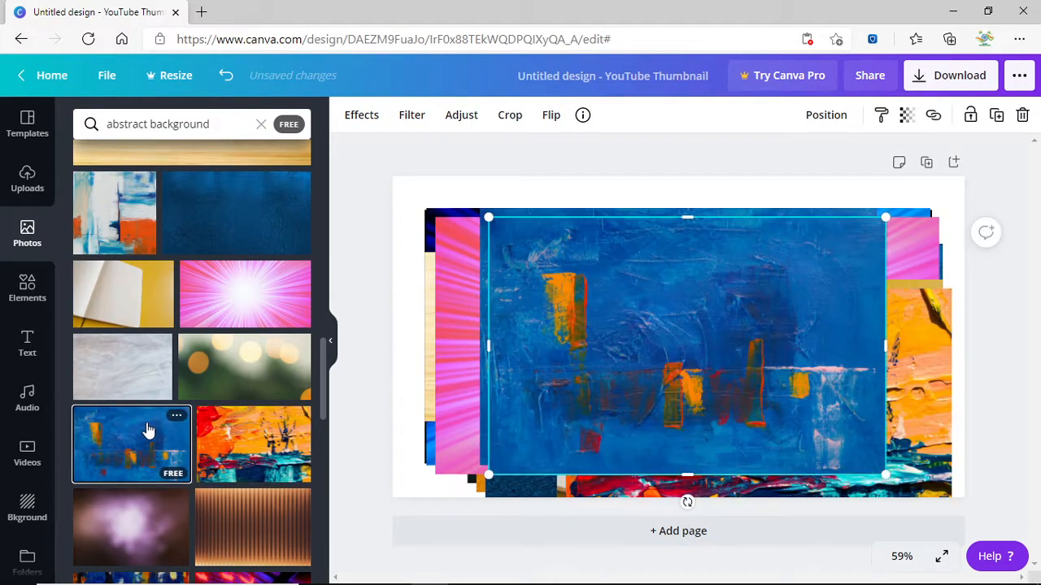
scroll(147, 429, down, 2)
click(252, 486)
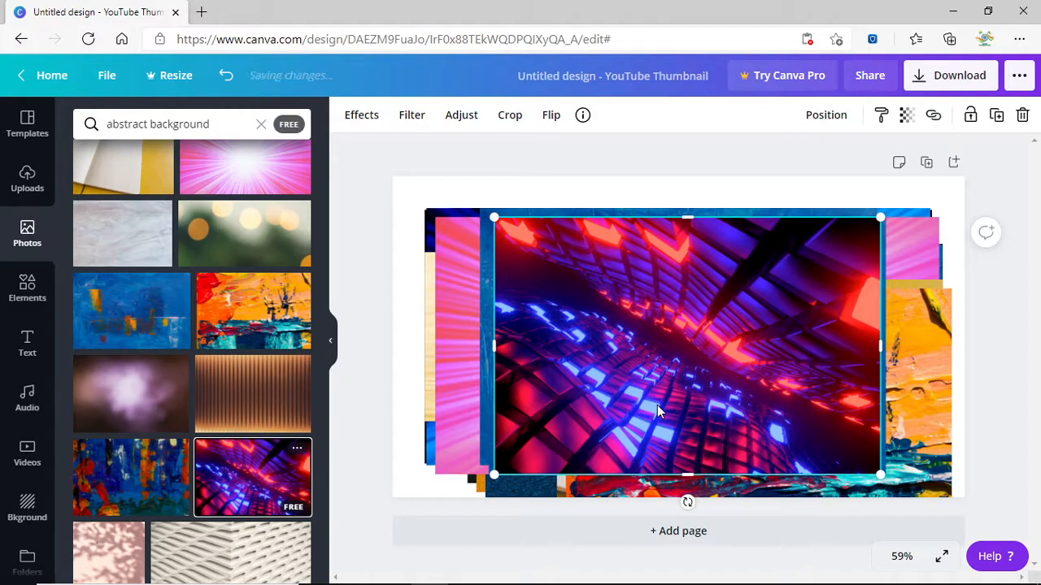
click(457, 369)
click(503, 339)
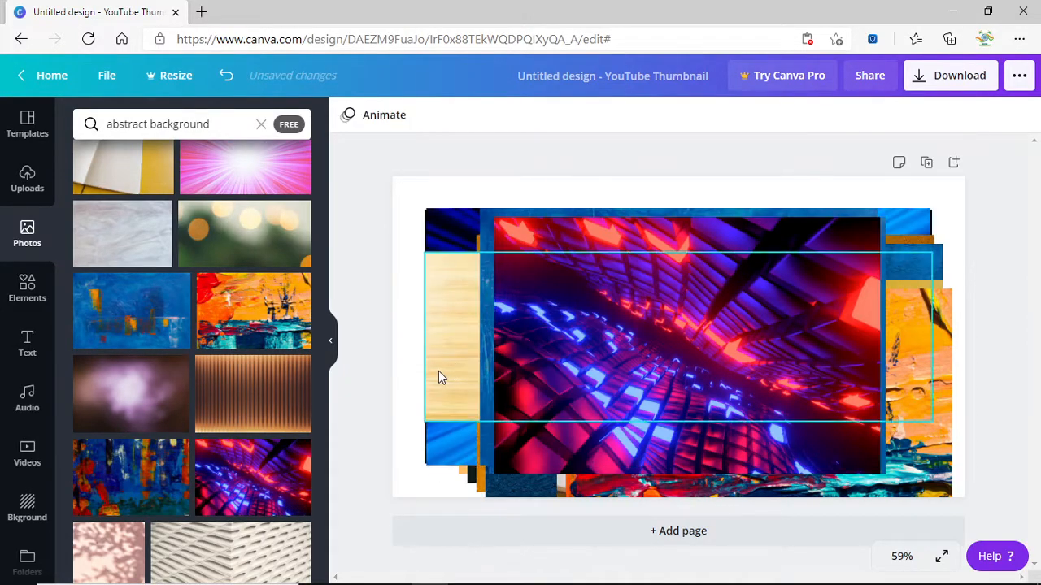
Delete the next stacked image, then move and shrink the neon tunnel photo partly off the page.
right_click(440, 370)
click(470, 340)
drag(569, 353, 411, 226)
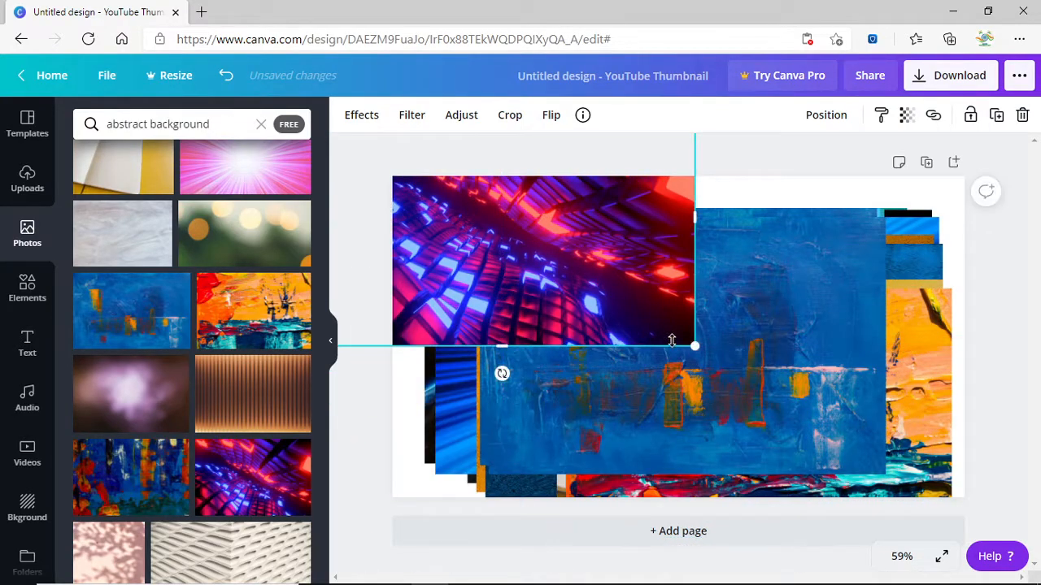
drag(692, 348, 517, 229)
mouse_move(443, 208)
mouse_down()
mouse_move(398, 198)
mouse_move(335, 309)
mouse_up()
Delete the blue, orange, cream and blue-water paintings stacked on the page.
click(623, 296)
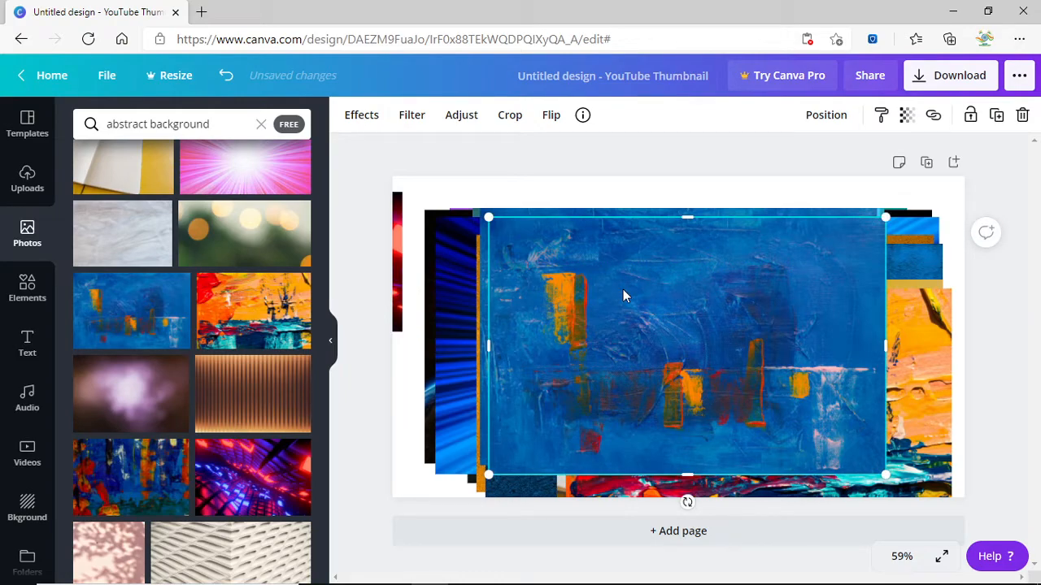
right_click(708, 250)
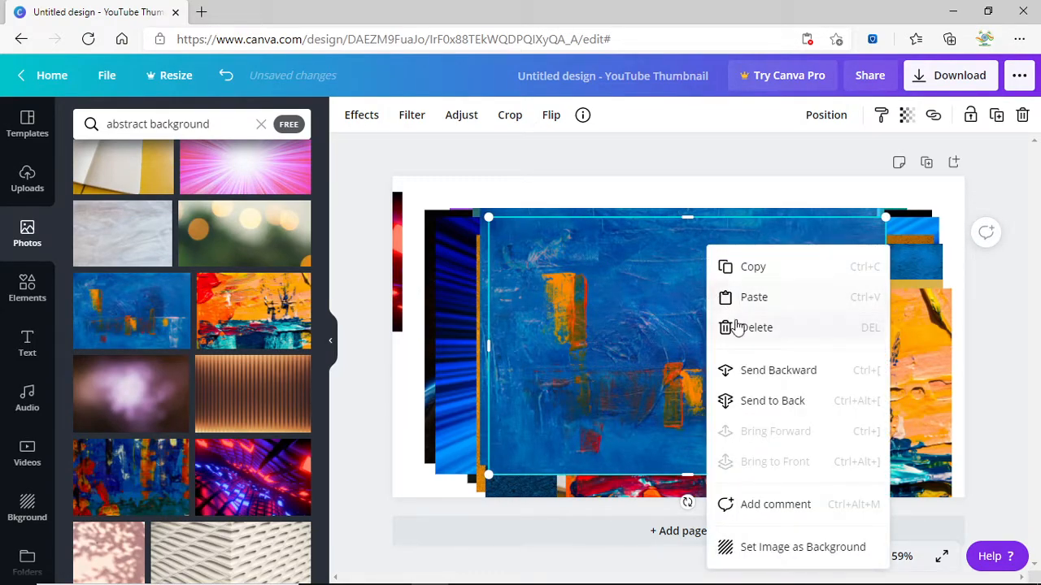
click(603, 361)
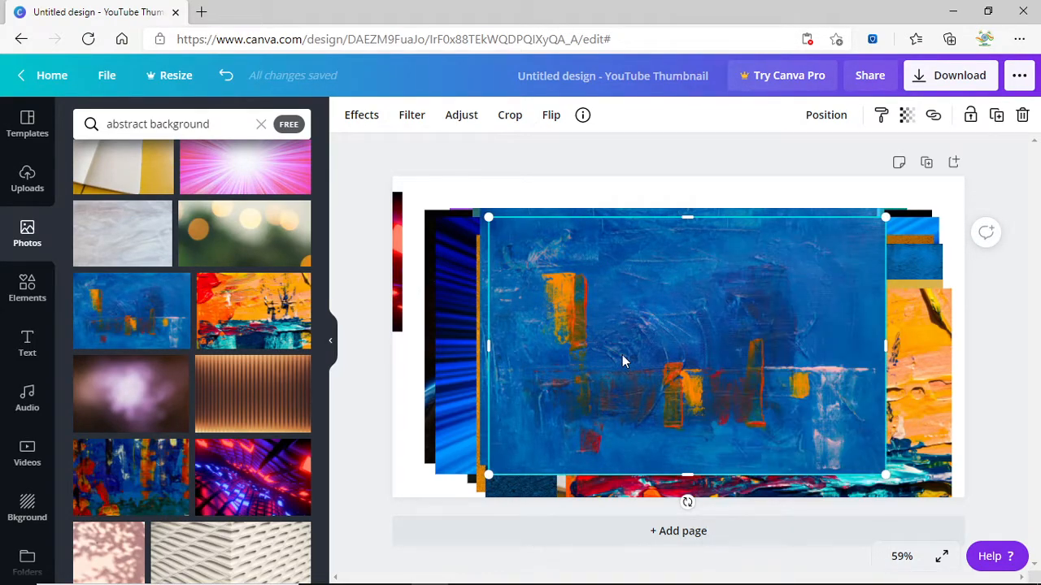
key(Delete)
click(631, 348)
key(Delete)
click(634, 338)
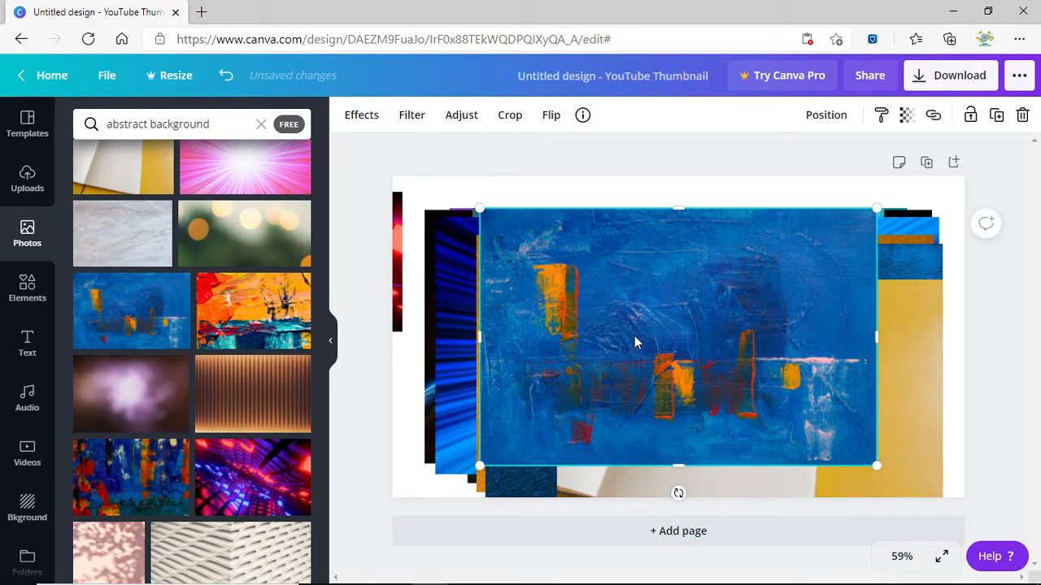
key(Delete)
click(635, 336)
key(Delete)
click(634, 336)
key(Delete)
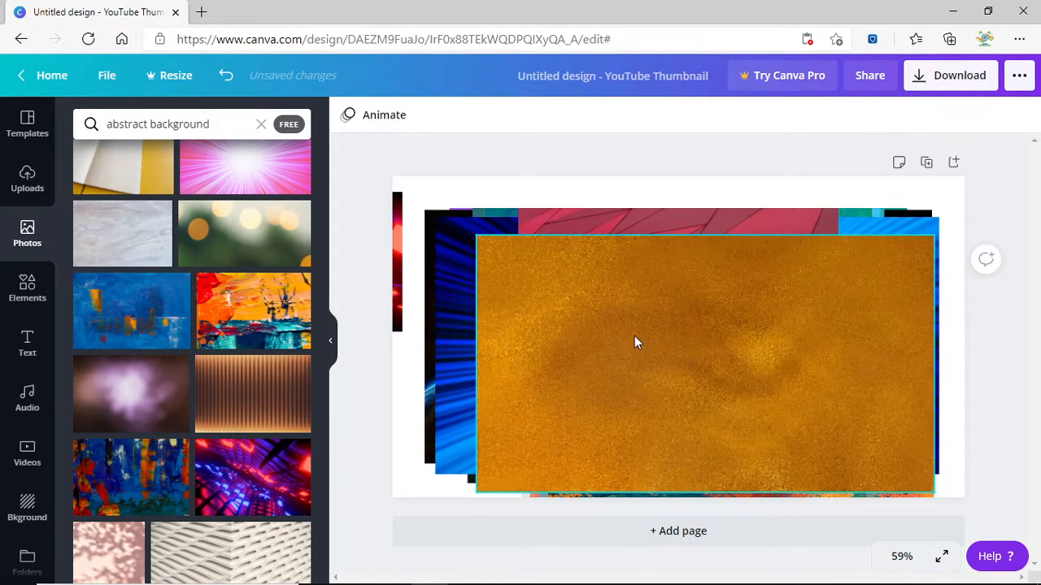
key(Delete)
Delete the remaining geometric, gradient, astronaut, Earth sunrise, purple and watercolour images.
key(Delete)
key(Delete)
key(Delete)
key(Delete)
click(632, 329)
key(Delete)
click(632, 329)
key(Delete)
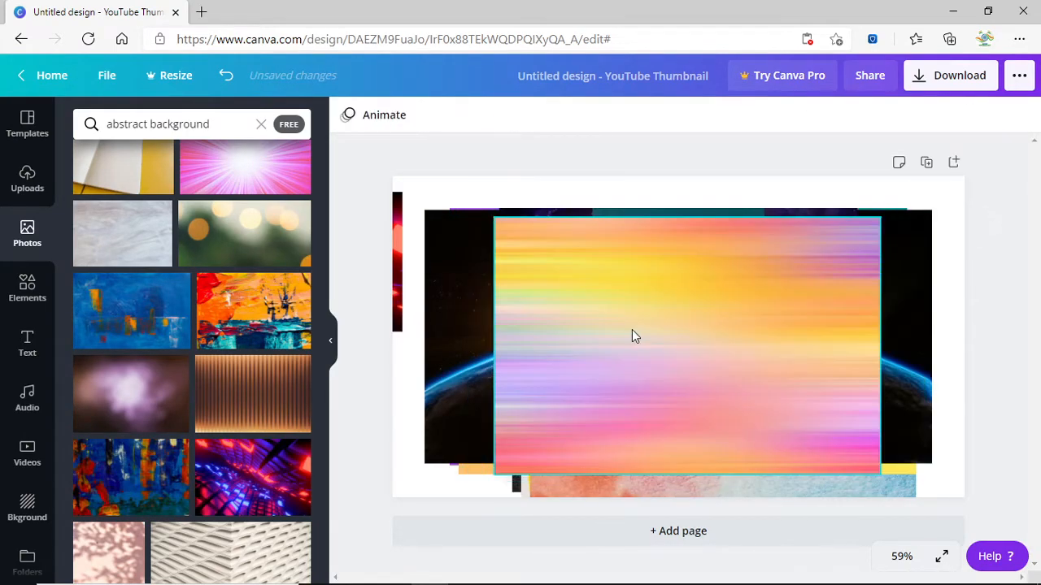
click(631, 329)
key(Delete)
click(631, 330)
key(Delete)
click(631, 330)
key(Delete)
click(632, 330)
key(Delete)
click(632, 330)
key(Delete)
click(631, 329)
key(Delete)
click(632, 329)
key(Delete)
click(632, 330)
key(Delete)
click(631, 330)
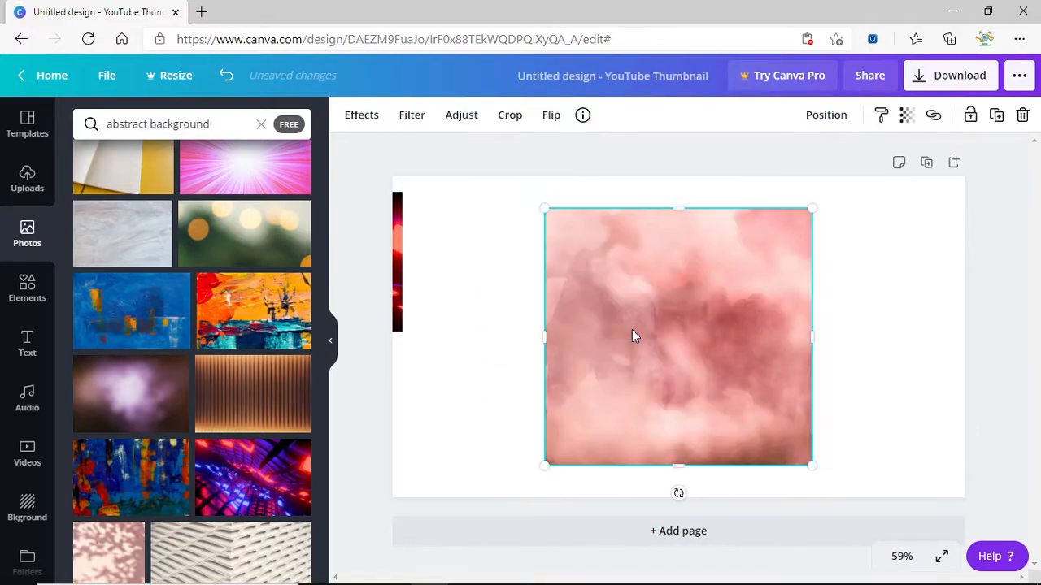
key(Delete)
Place the neon tunnel photo on the blank page and stretch it to fill the thumbnail.
drag(394, 276, 425, 290)
drag(613, 279, 587, 248)
drag(603, 314, 907, 483)
drag(900, 321, 966, 324)
click(967, 323)
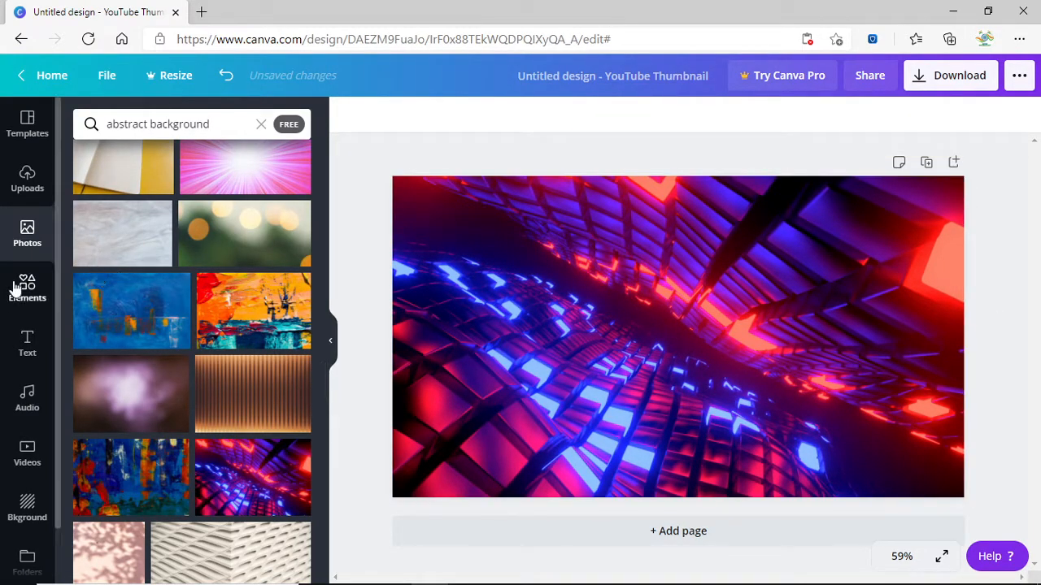
click(17, 135)
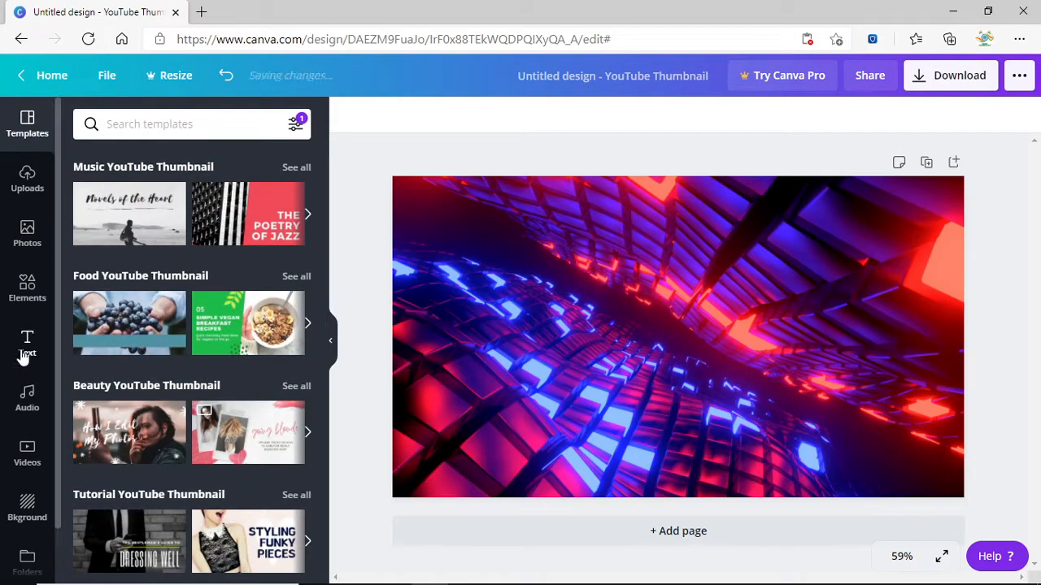
Add the Social Media Revolution tutorial thumbnail template as a page, then delete that page.
scroll(209, 418, down, 3)
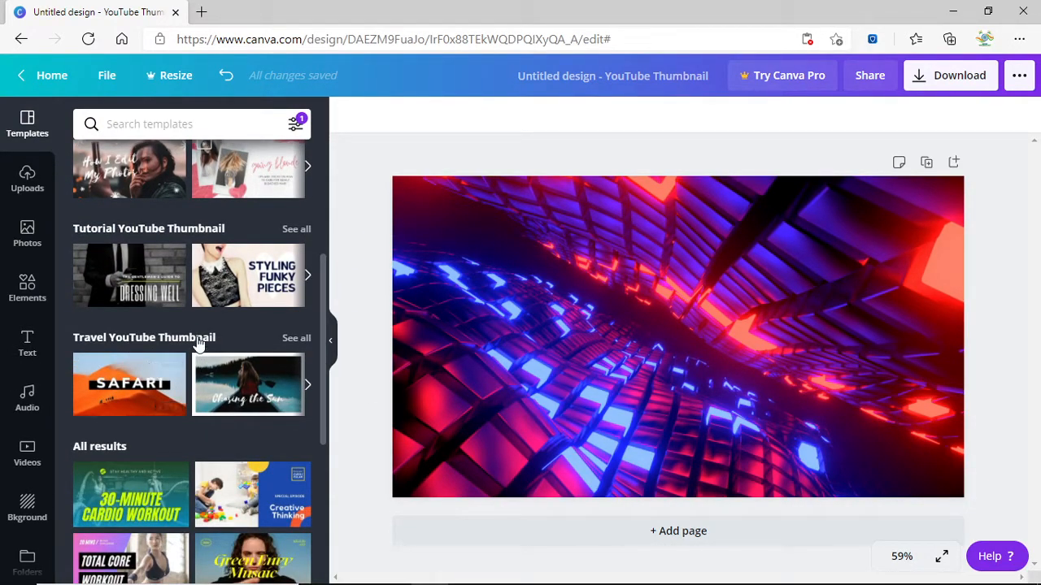
click(306, 277)
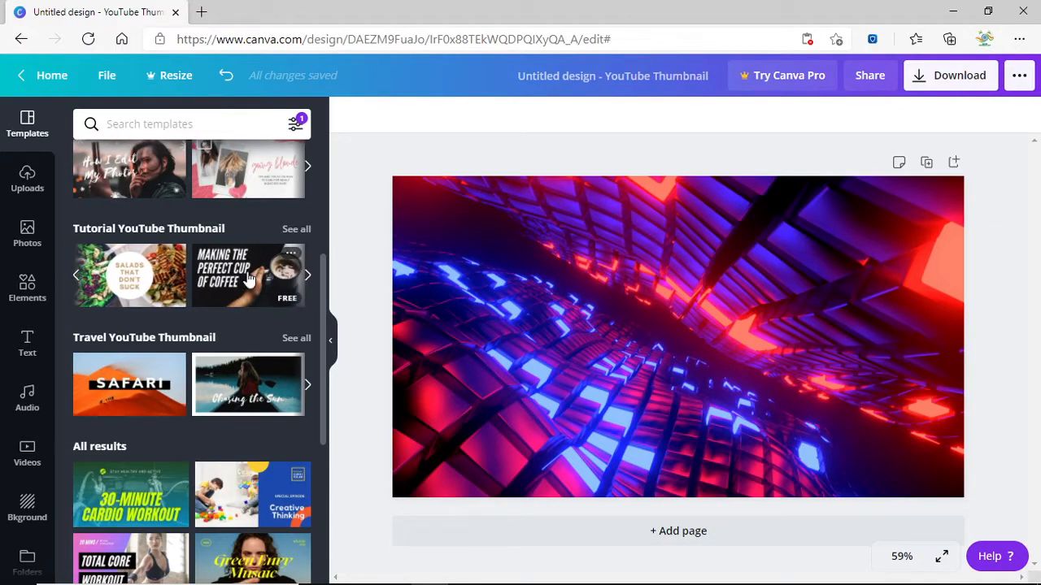
click(305, 277)
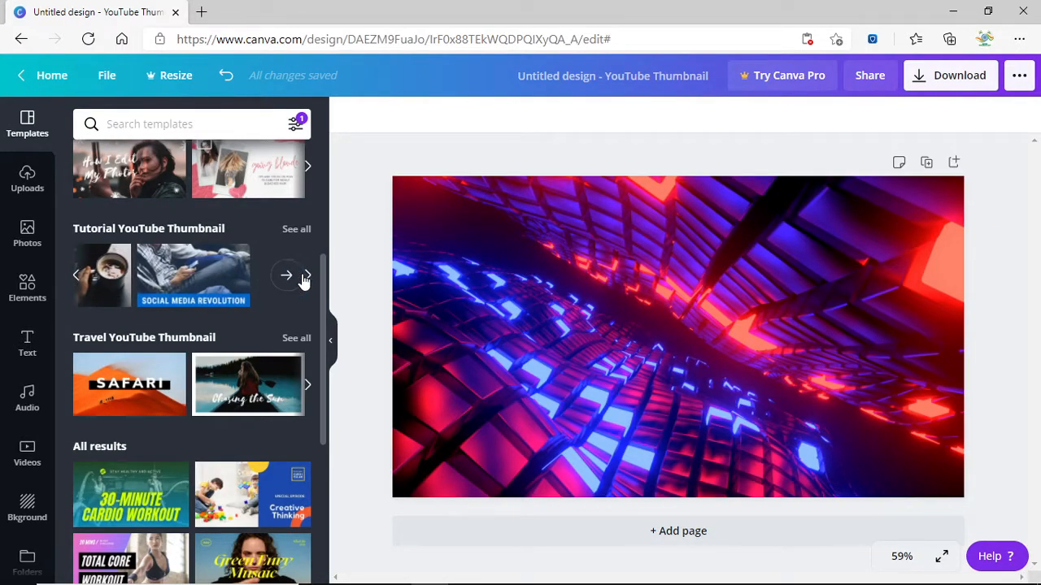
click(307, 276)
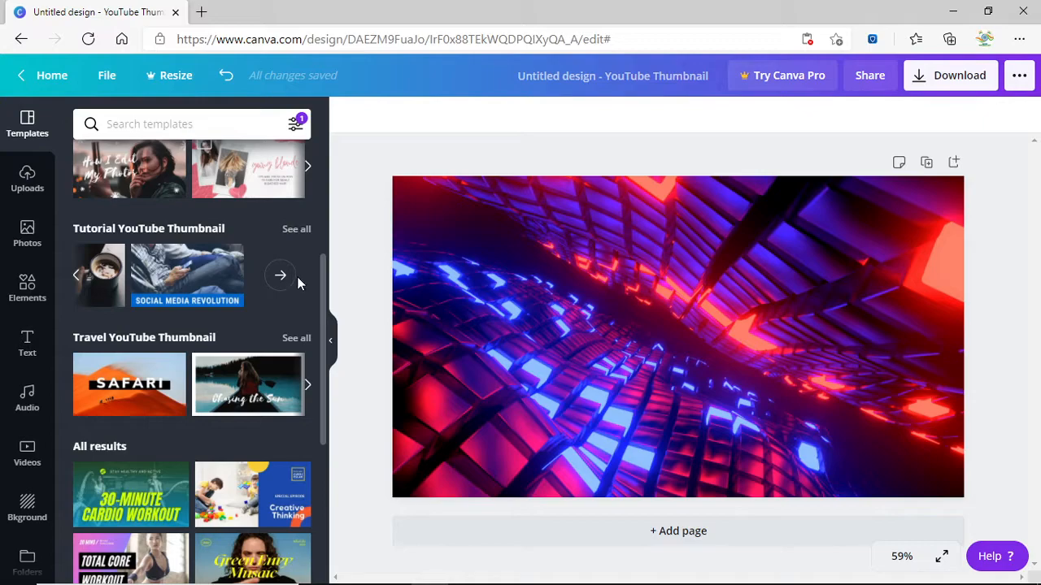
click(286, 275)
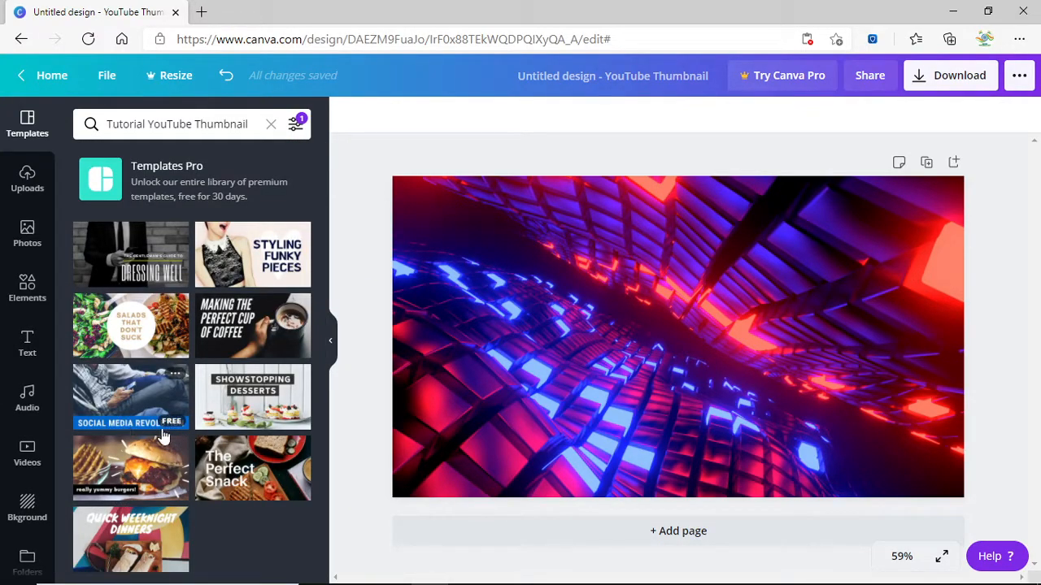
click(155, 416)
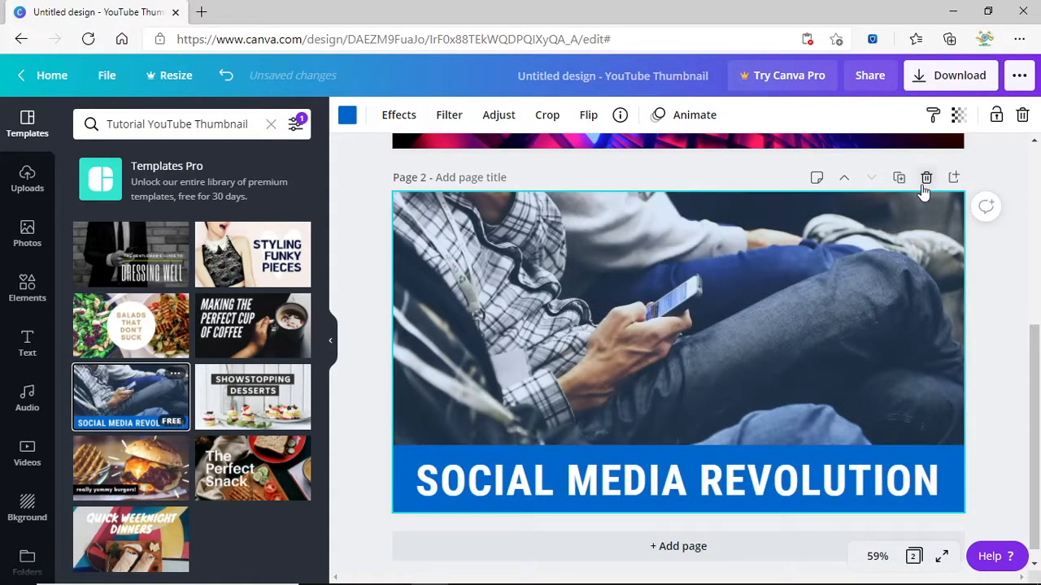
click(924, 179)
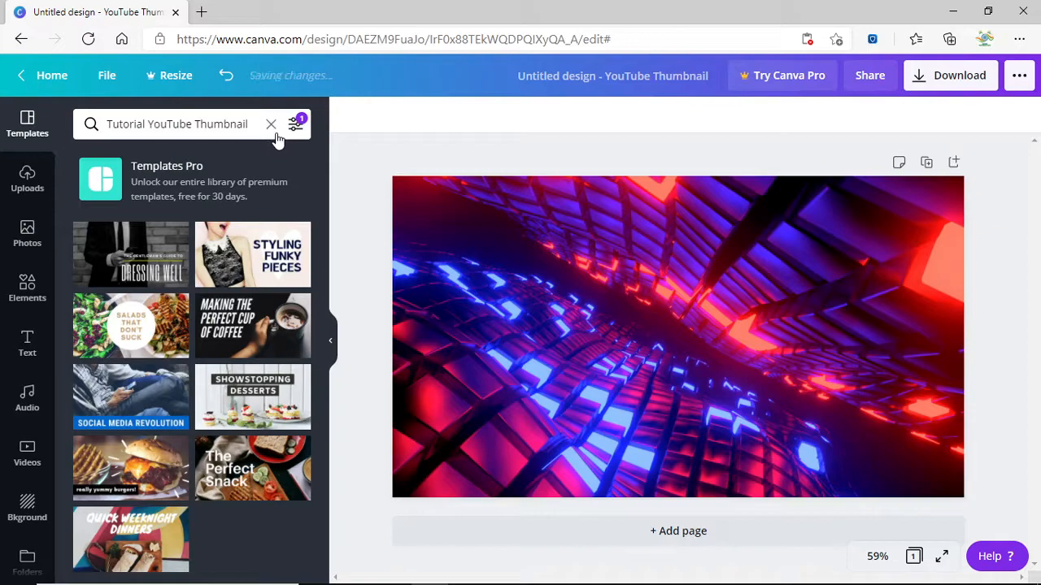
Clear the template search and filters, then open the Elements library of shapes and lines.
click(270, 125)
click(295, 124)
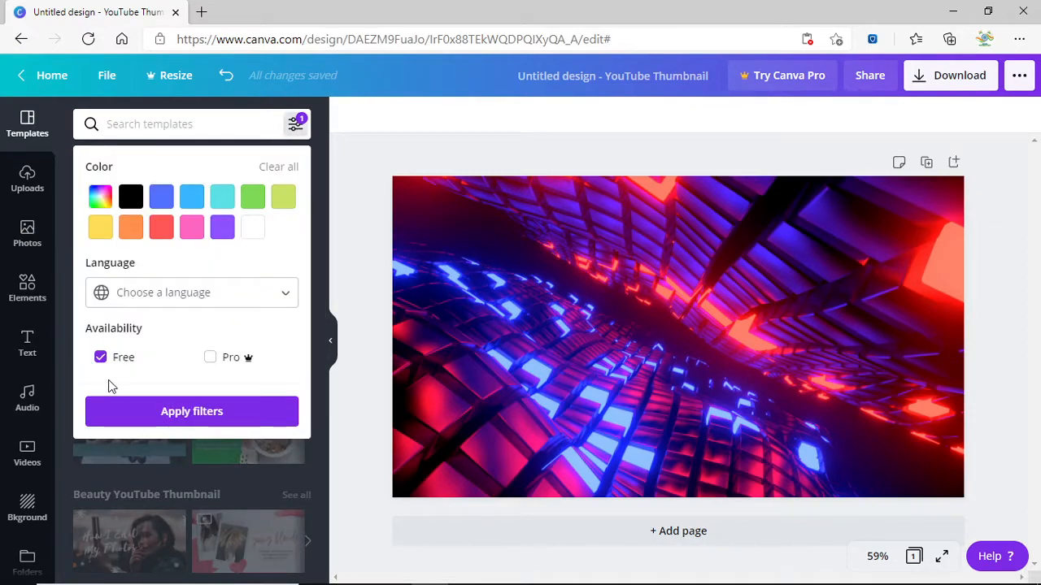
click(145, 457)
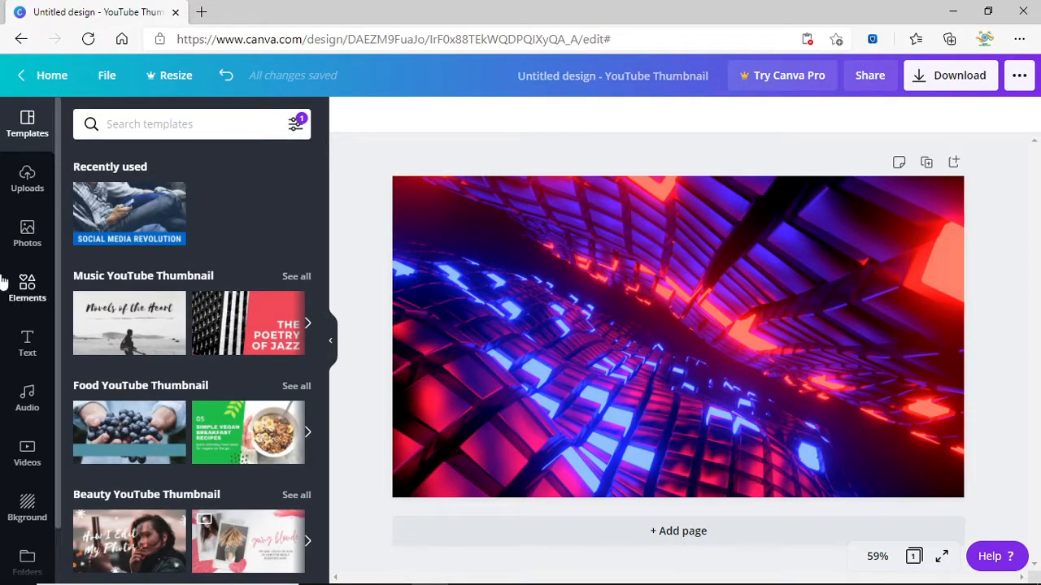
click(27, 183)
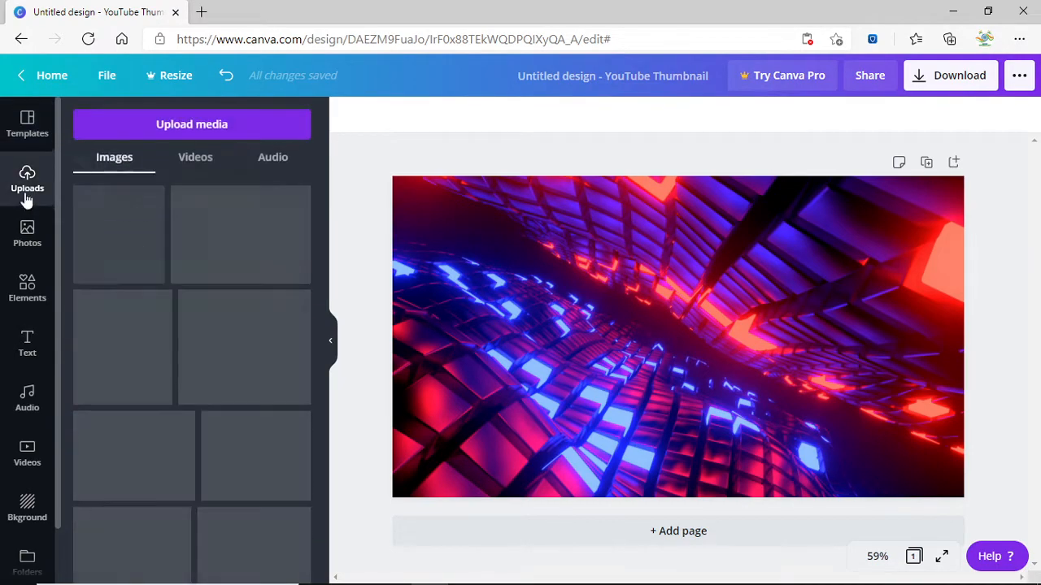
click(28, 244)
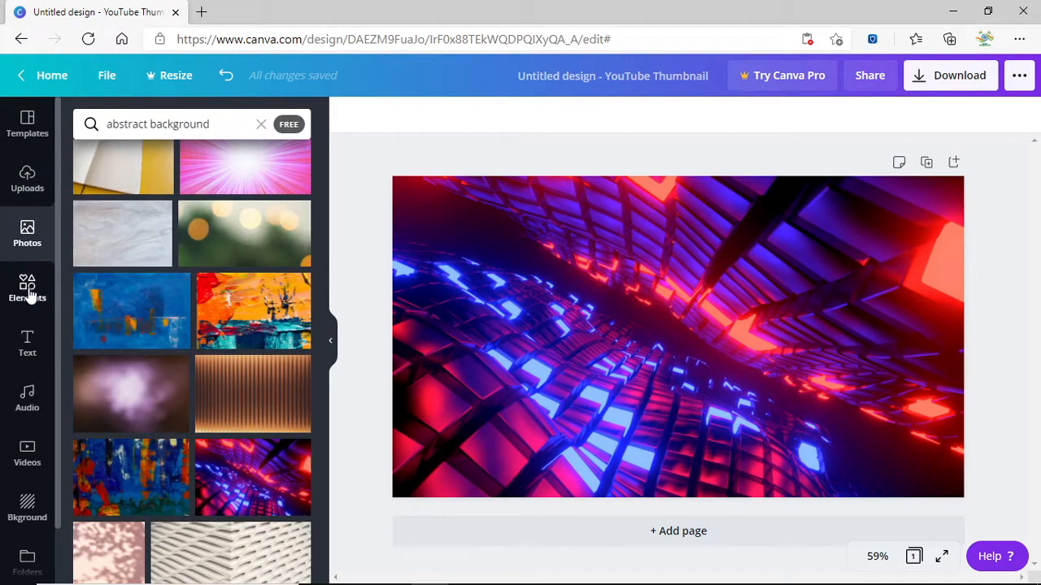
scroll(204, 395, down, 3)
click(28, 293)
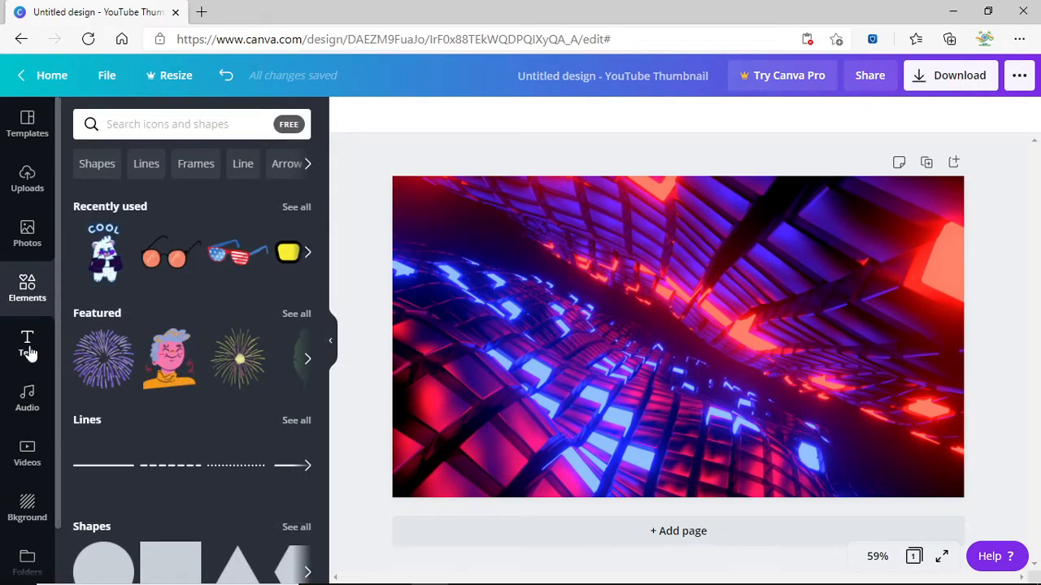
Add a heading text box reading 'How to make an attractive thumbnail'.
click(13, 355)
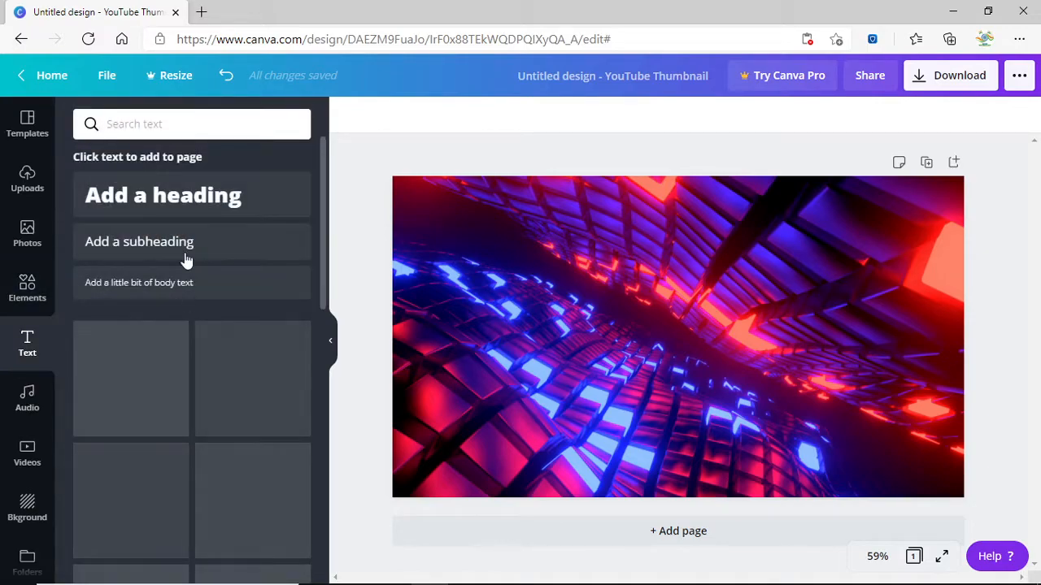
click(163, 195)
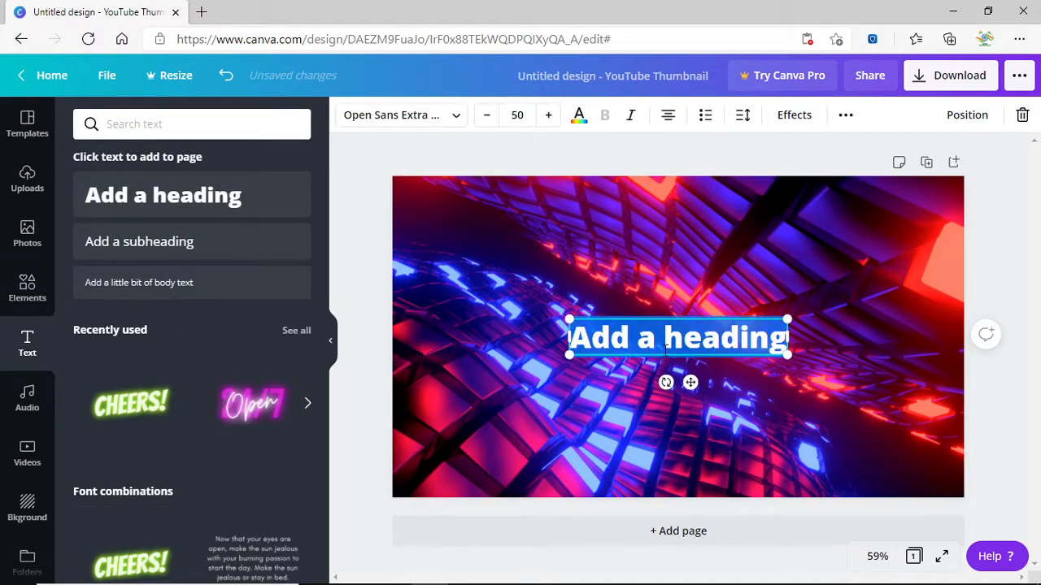
key(BackSpace)
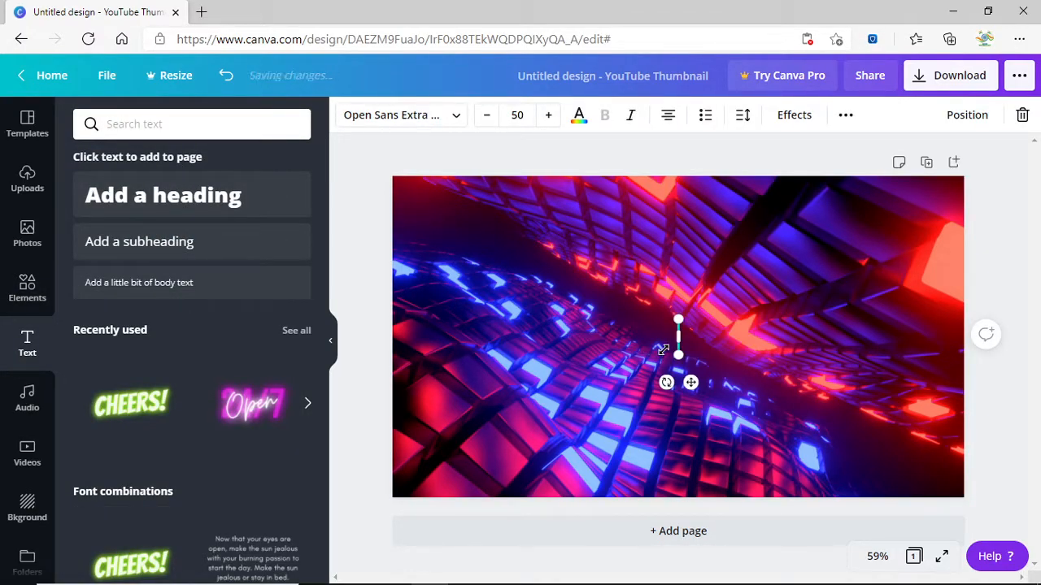
text(Ho)
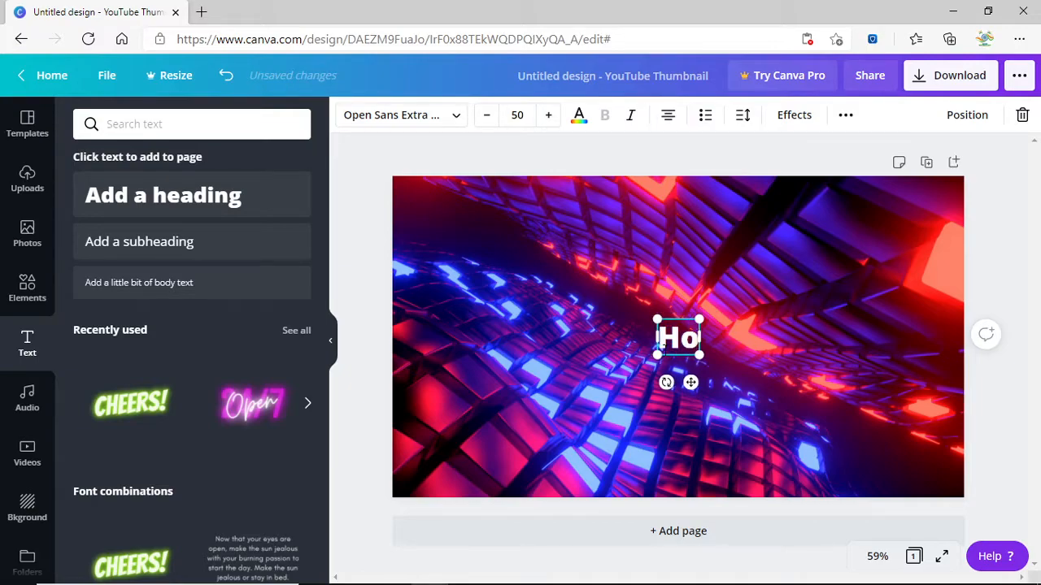
text(w to make )
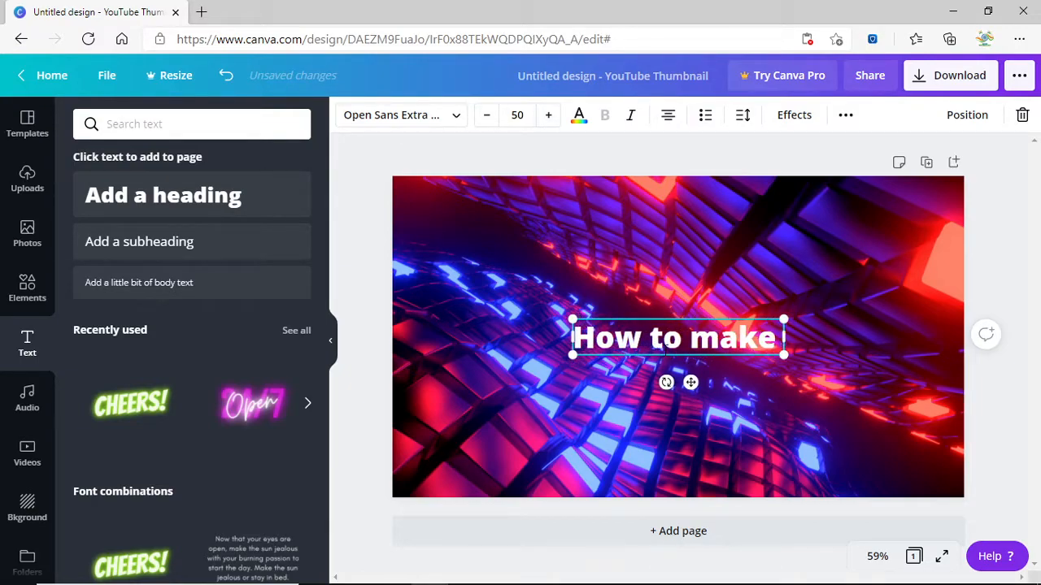
text(an att)
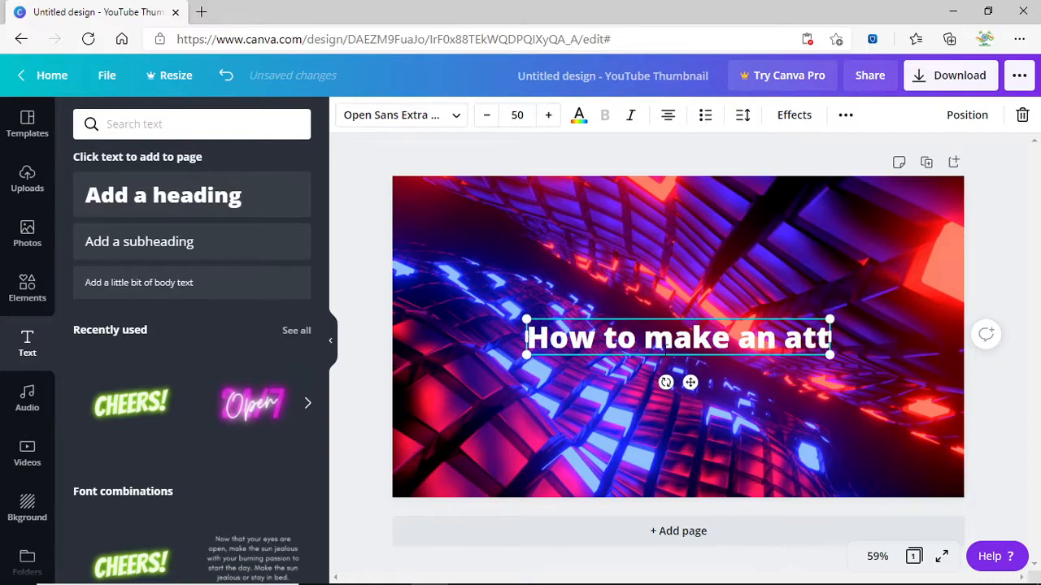
text(ractive thu,)
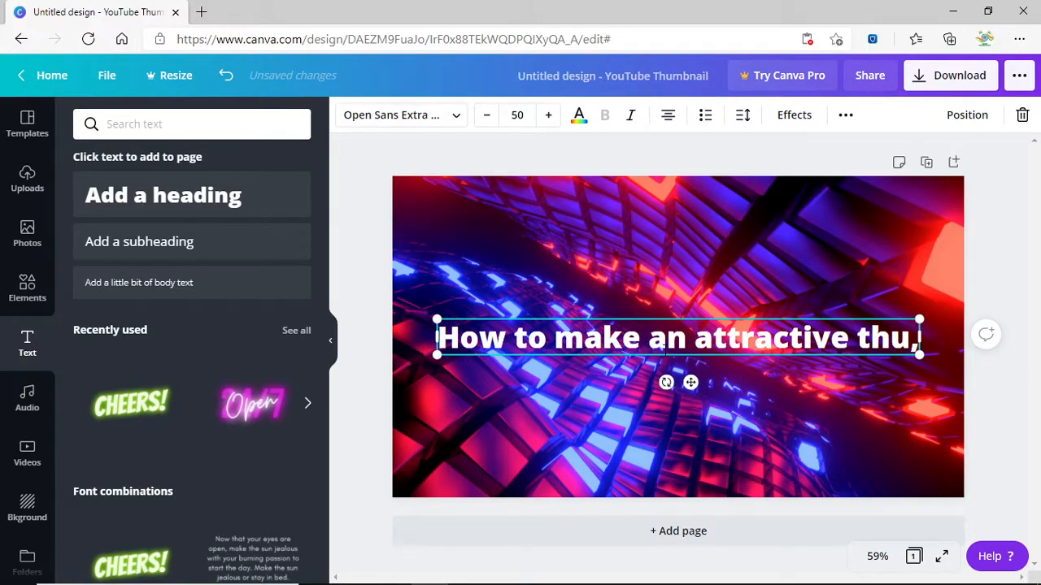
key(BackSpace)
text(m)
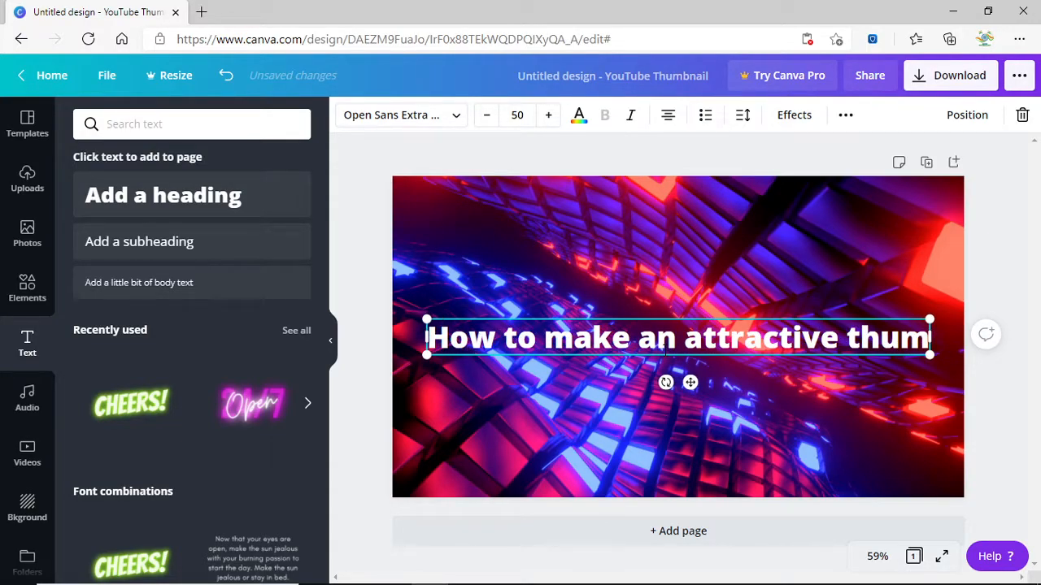
text(nbail)
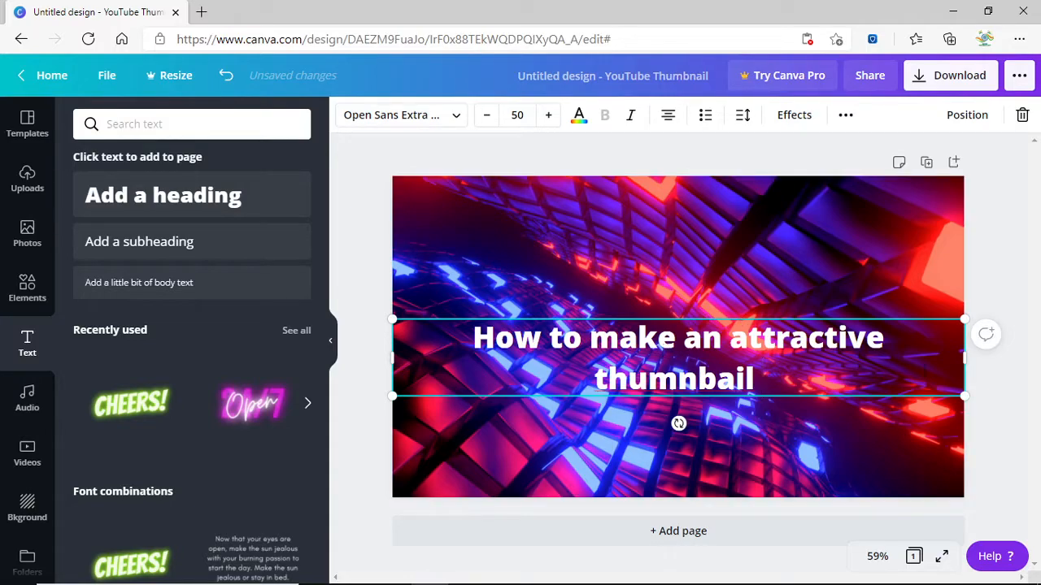
Shrink the heading to two lines and move it up near the top of the thumbnail.
drag(961, 396, 901, 389)
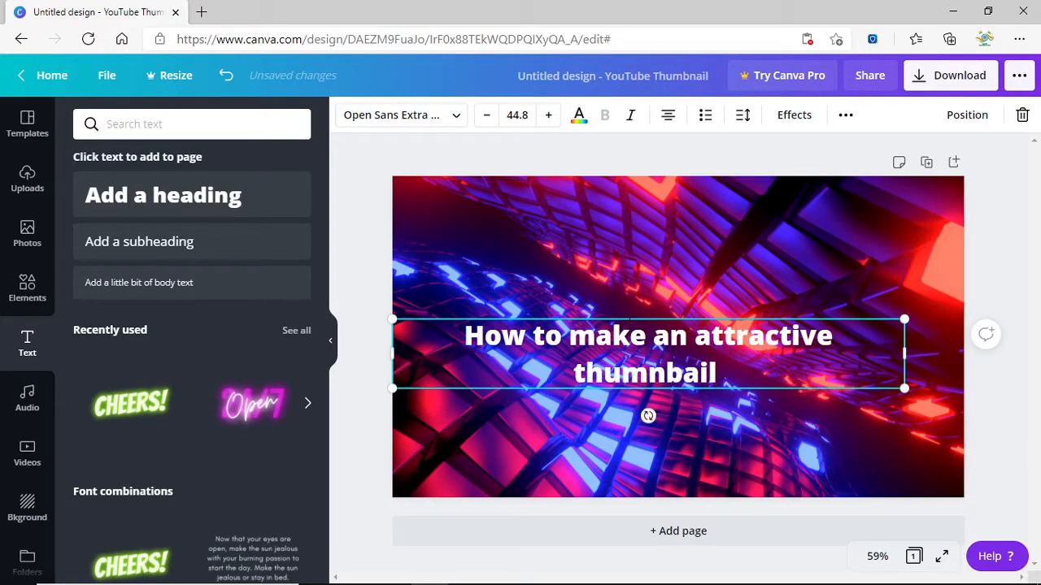
drag(631, 338, 635, 295)
click(488, 309)
click(723, 348)
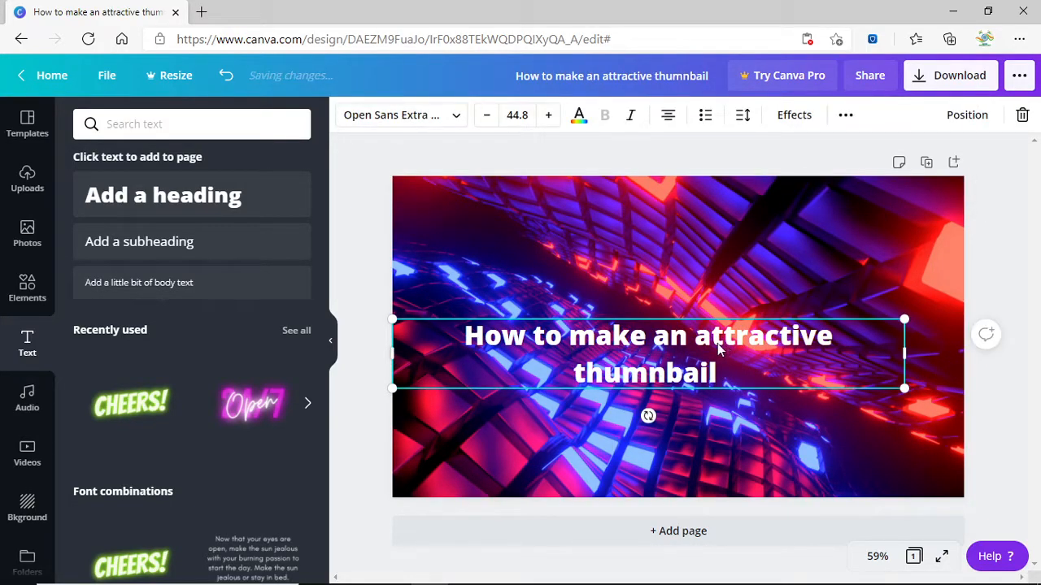
click(838, 318)
click(880, 321)
drag(903, 319, 823, 330)
drag(637, 338, 696, 253)
drag(879, 304, 896, 307)
drag(706, 287, 703, 261)
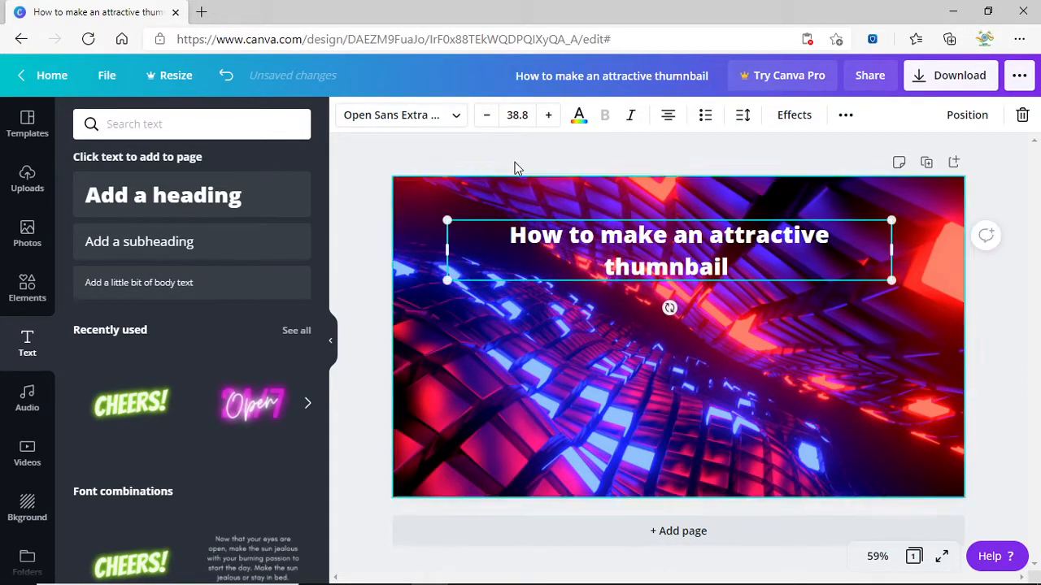
Try purple, black, orange, teal, green and red on the heading, keeping it white.
click(576, 120)
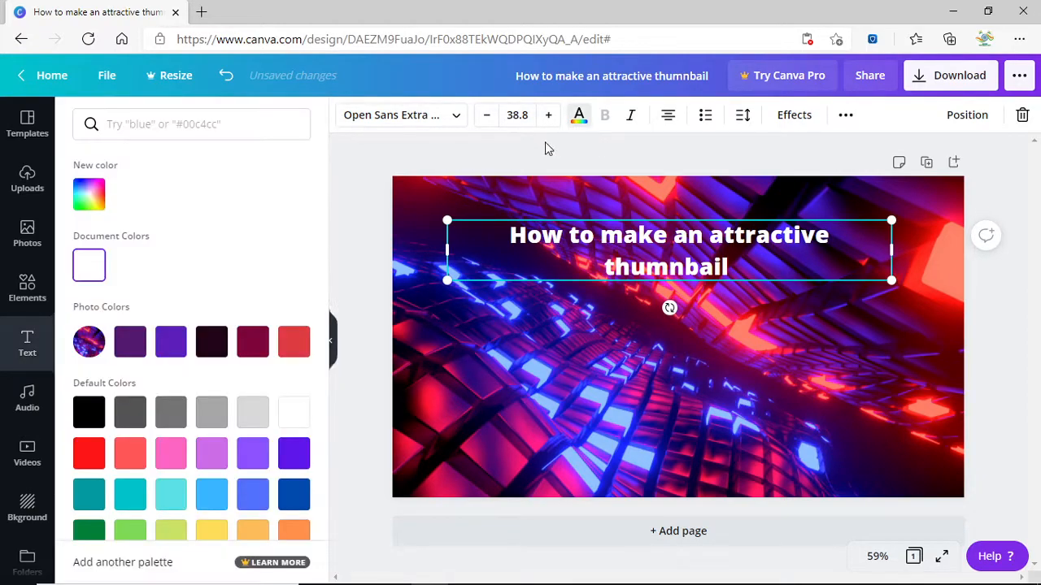
click(173, 343)
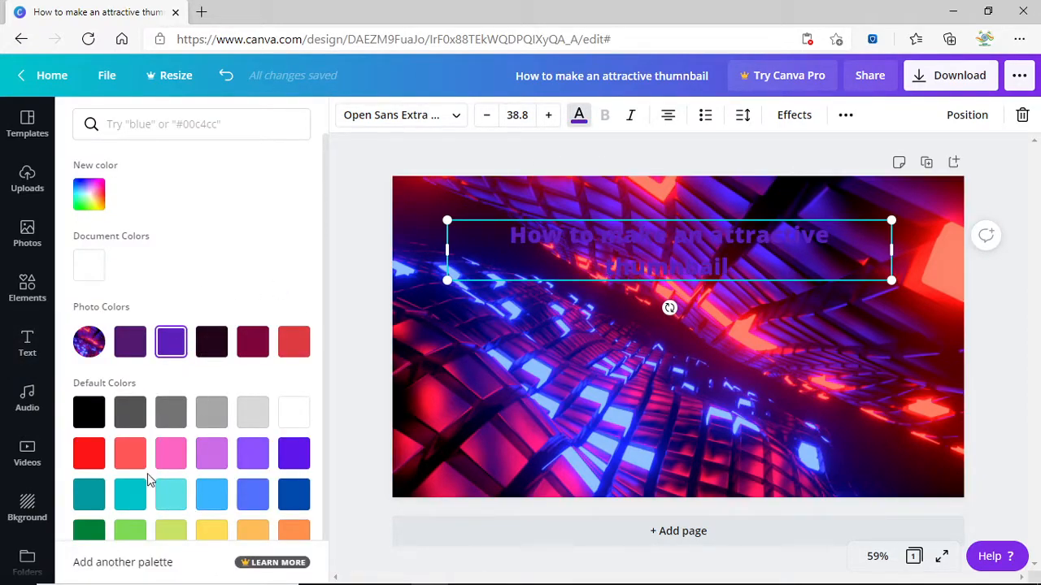
click(89, 414)
scroll(218, 419, down, 1)
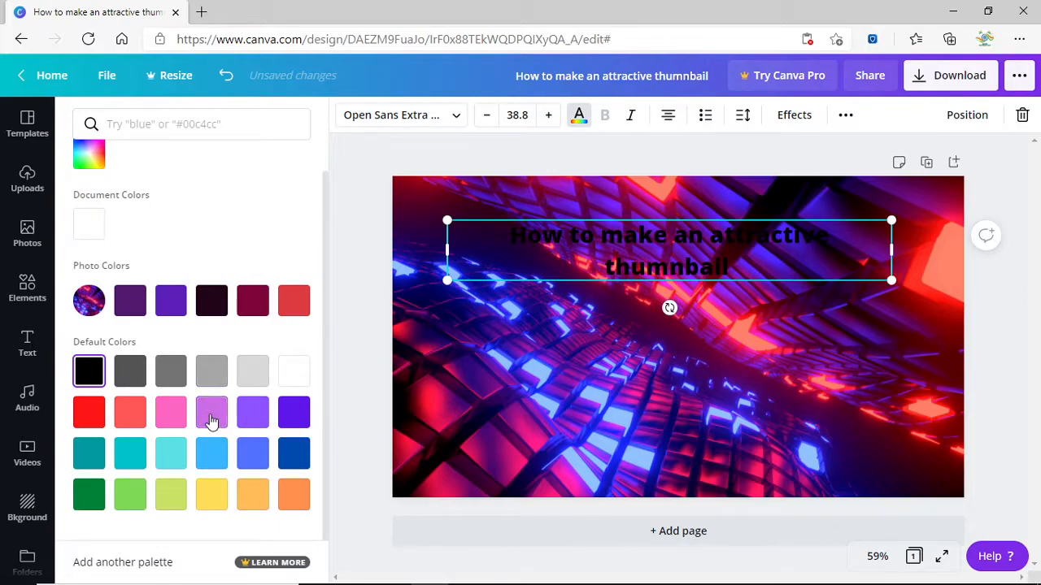
click(210, 416)
click(287, 490)
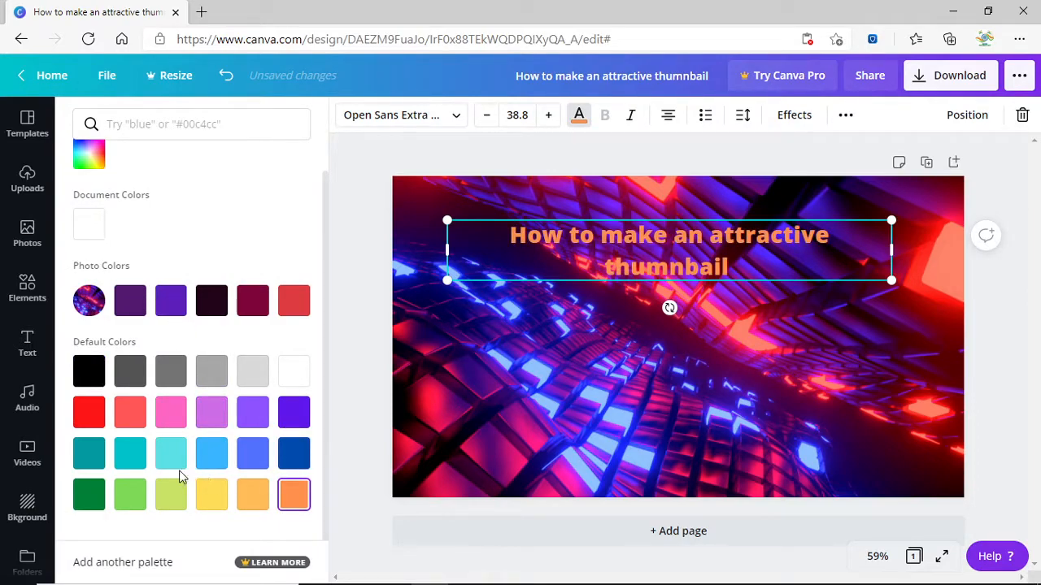
click(87, 468)
click(91, 492)
click(117, 384)
click(88, 416)
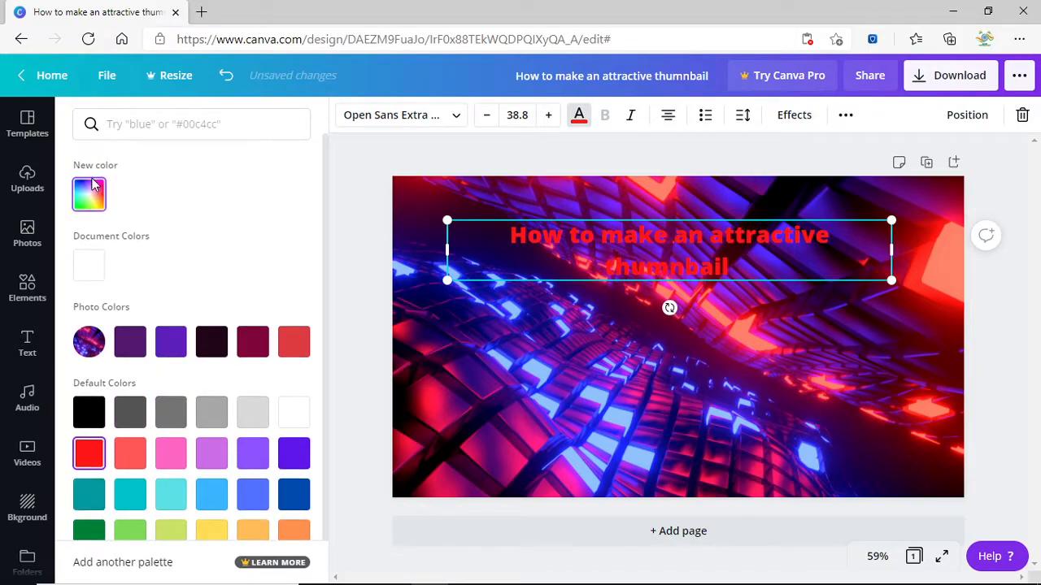
click(89, 266)
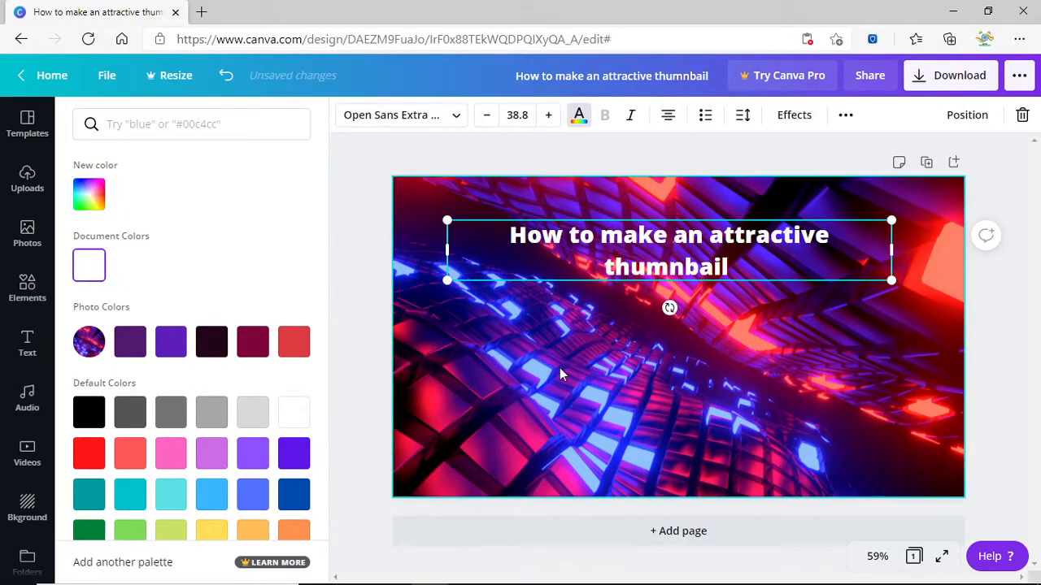
click(560, 367)
click(1005, 307)
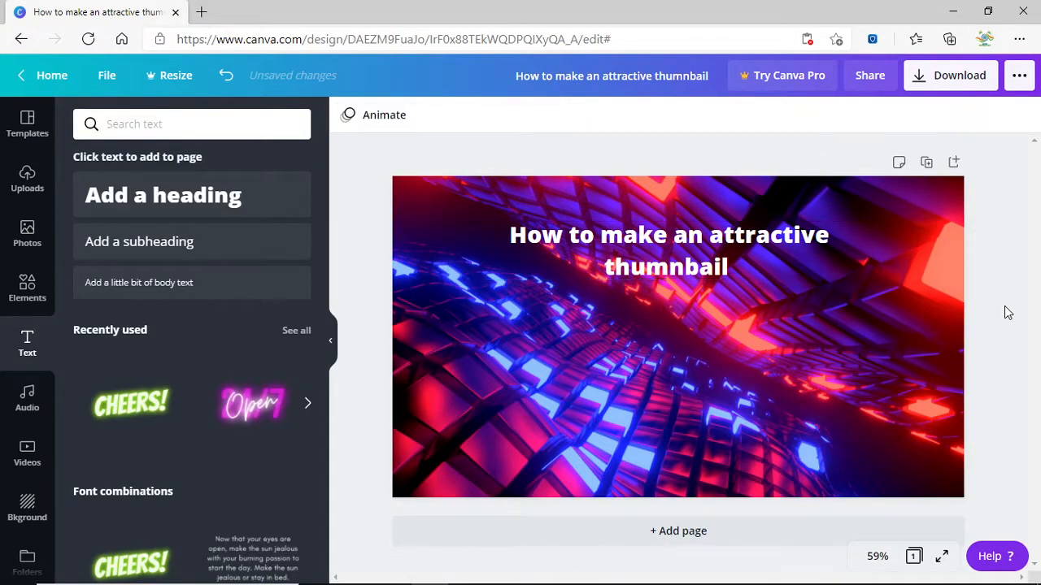
Raise the heading font size to 46.8 so it spans one centred line.
click(680, 266)
click(457, 116)
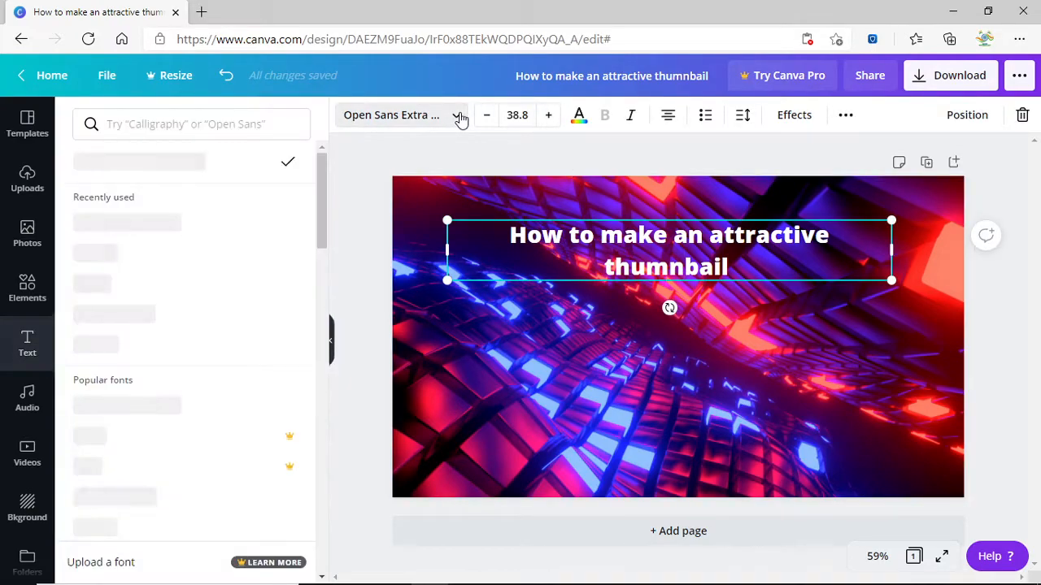
click(467, 117)
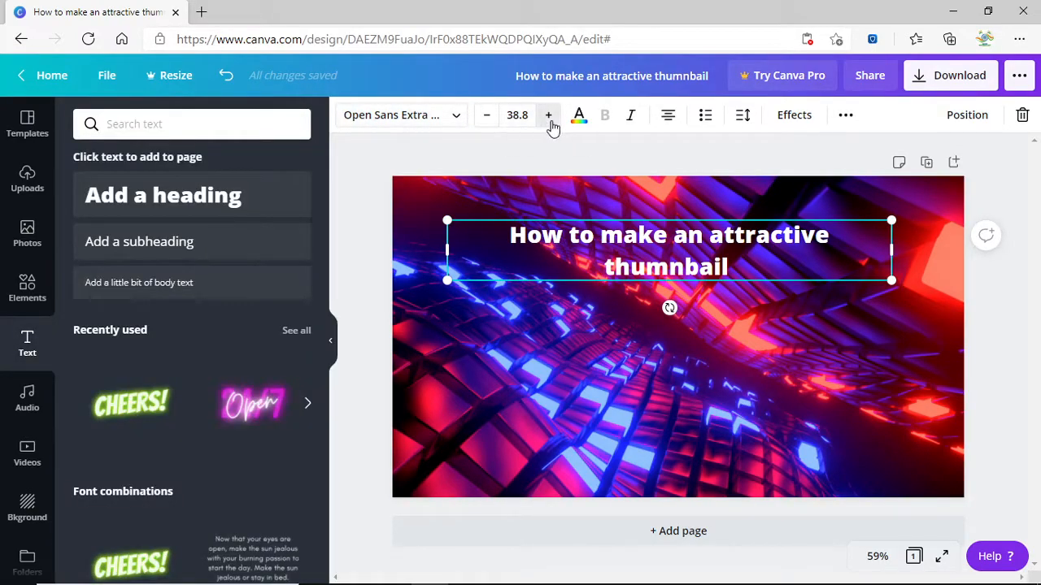
click(549, 117)
click(549, 118)
click(548, 117)
click(548, 118)
click(549, 118)
click(548, 118)
click(549, 118)
click(674, 206)
drag(646, 235, 657, 236)
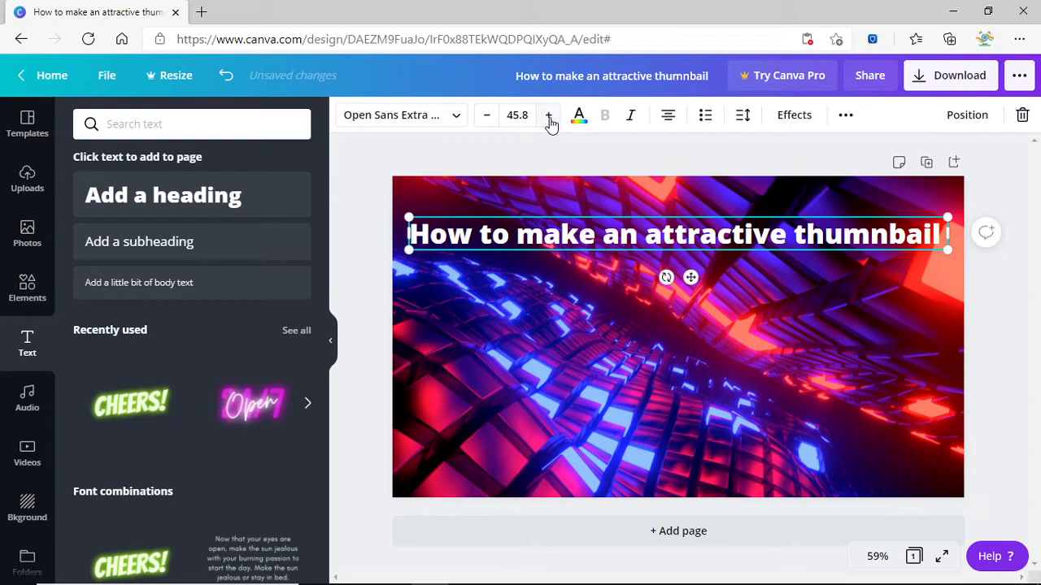
click(549, 115)
Change the heading text colour to light blue.
click(578, 114)
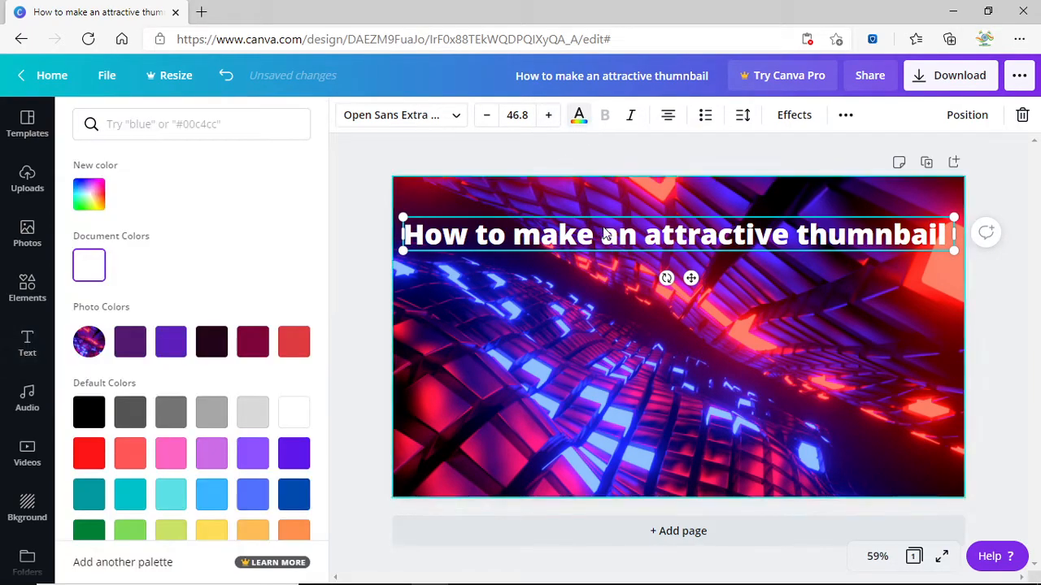
click(86, 200)
click(211, 411)
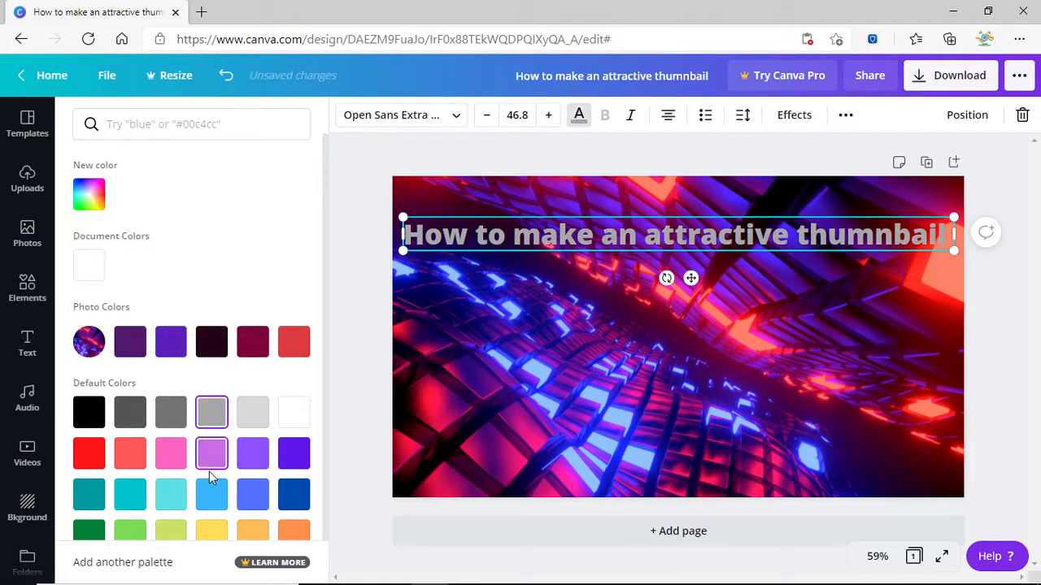
click(216, 497)
scroll(216, 487, down, 1)
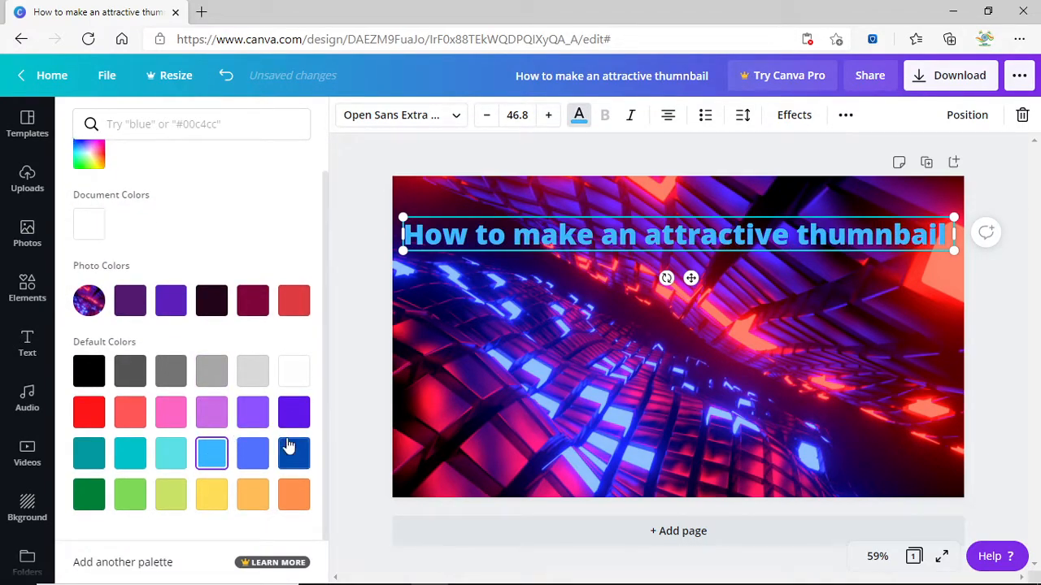
click(391, 383)
click(370, 382)
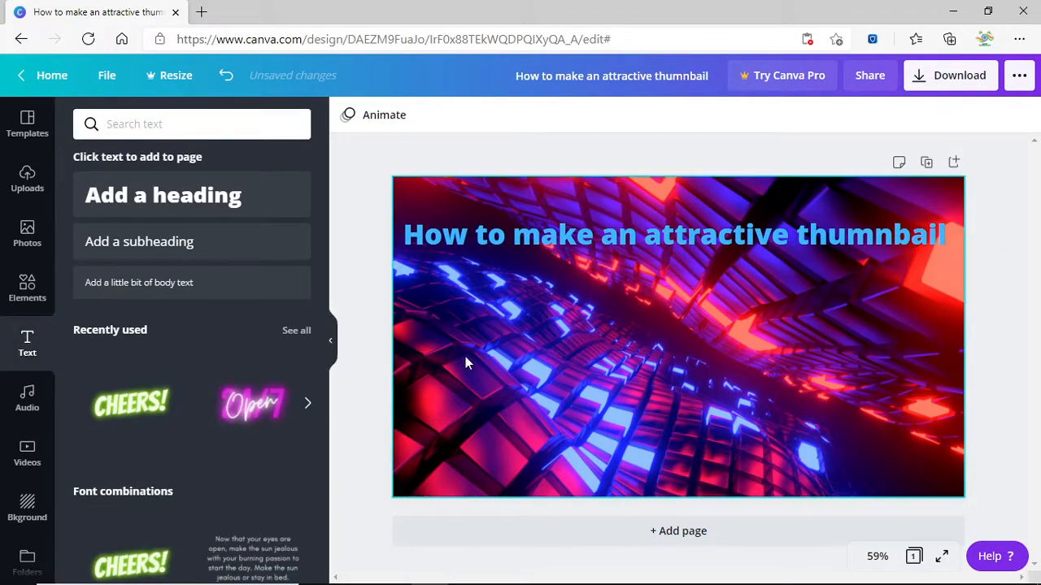
click(633, 314)
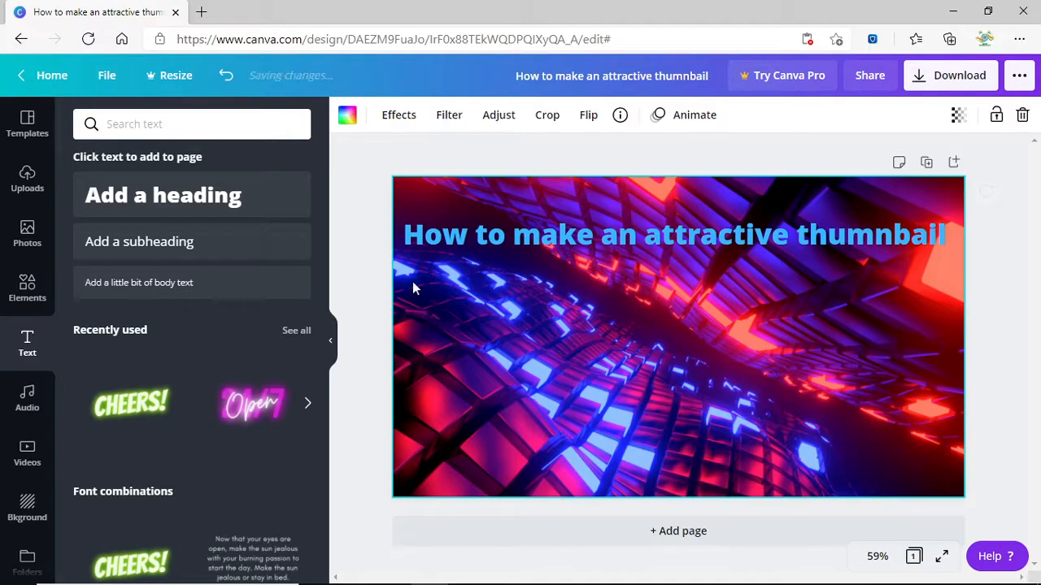
Add a subheading reading 'For YouTube channel' at size 52, correcting the spelling of YouTube.
click(154, 241)
click(616, 336)
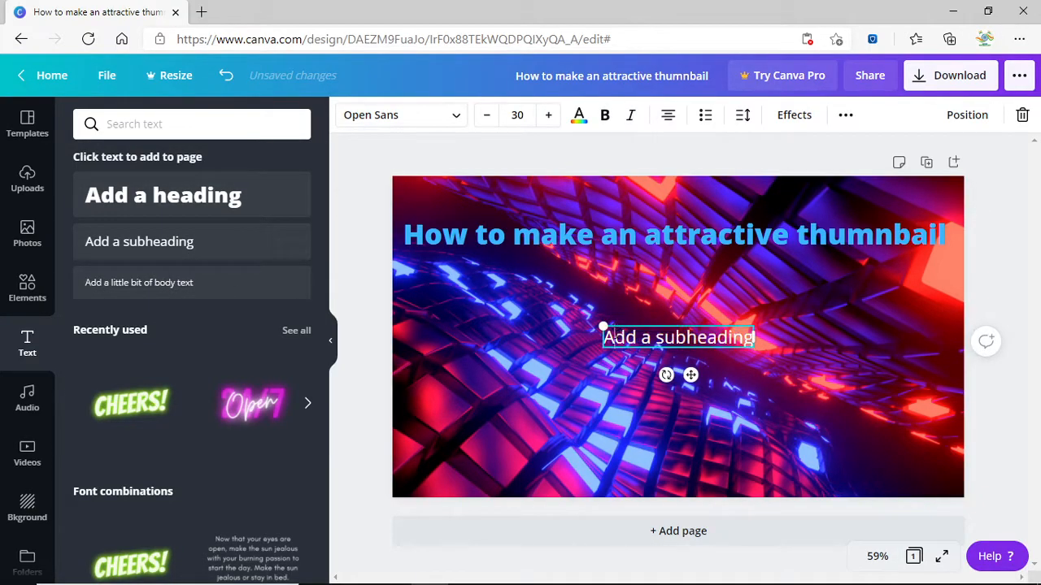
drag(602, 325, 525, 315)
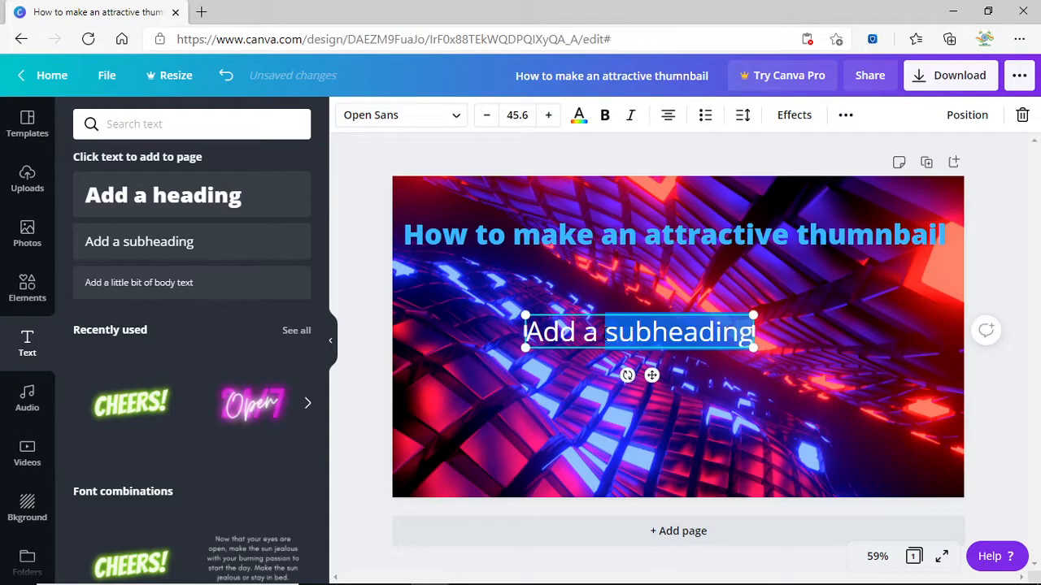
key(BackSpace)
text(For)
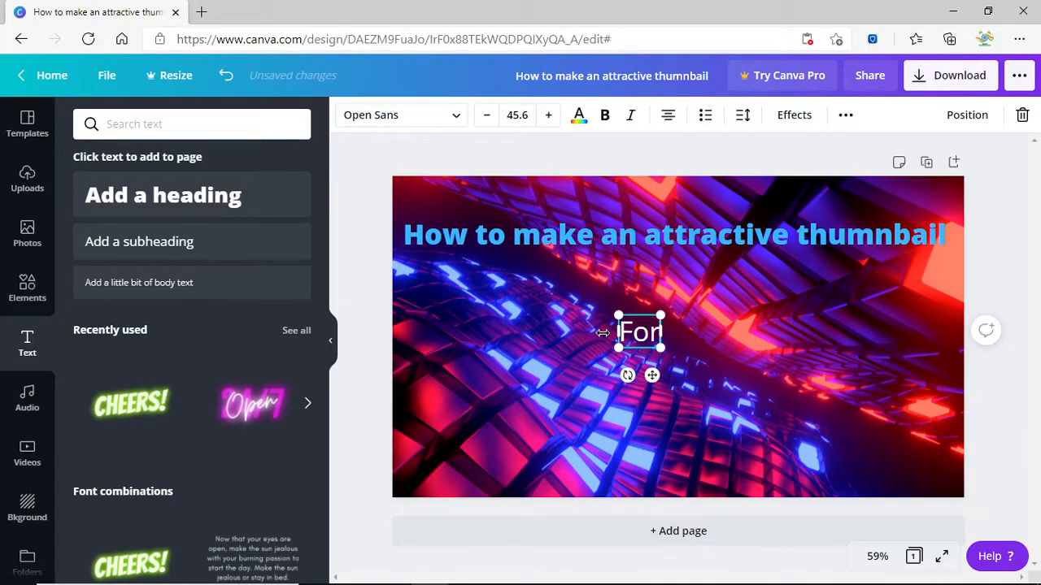
text( You)
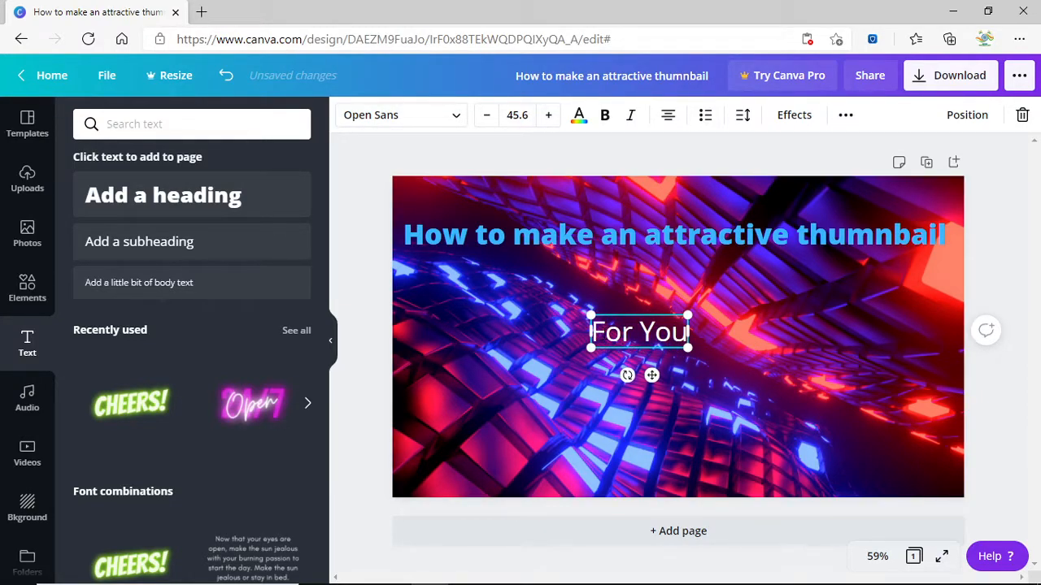
text(tube channel)
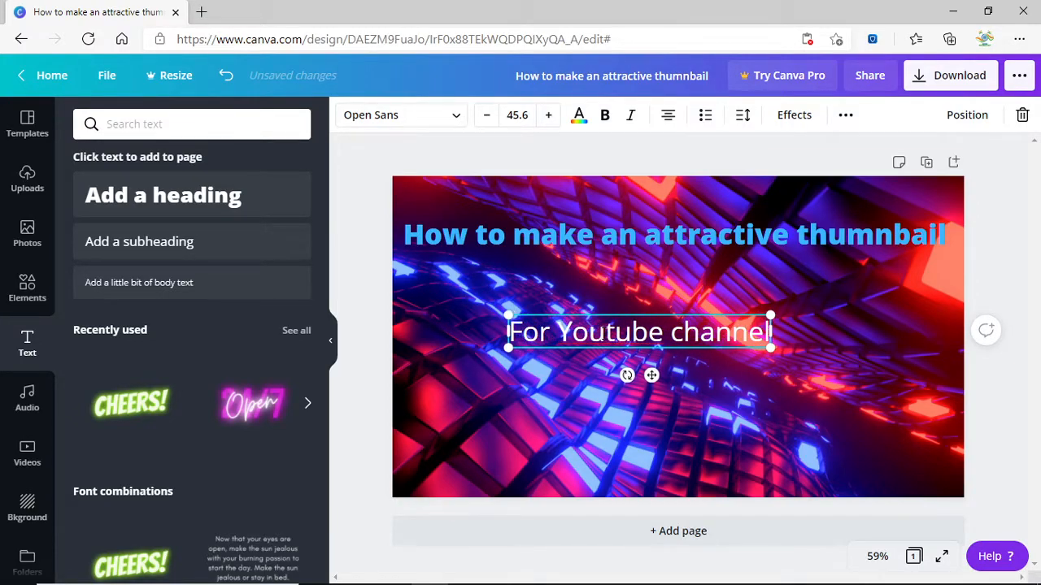
drag(771, 347, 807, 352)
right_click(660, 336)
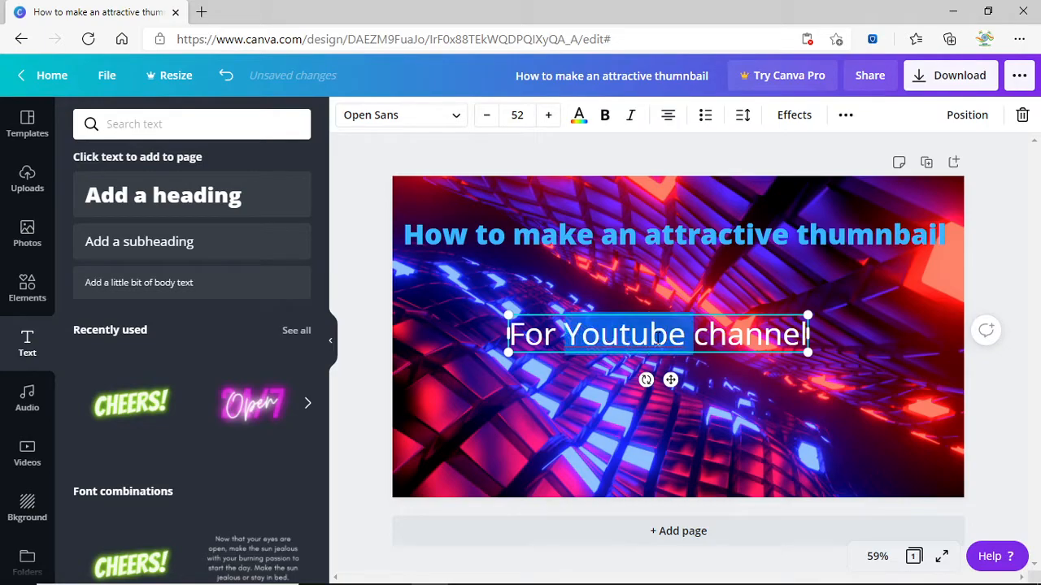
click(691, 43)
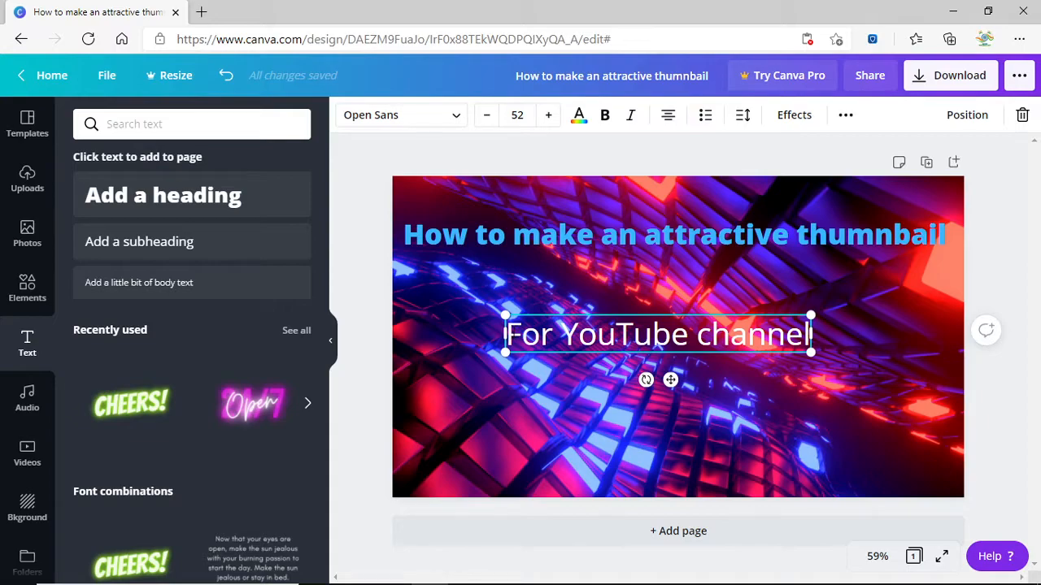
Prefix the line with '1.)' and position it just under the title.
text(1.))
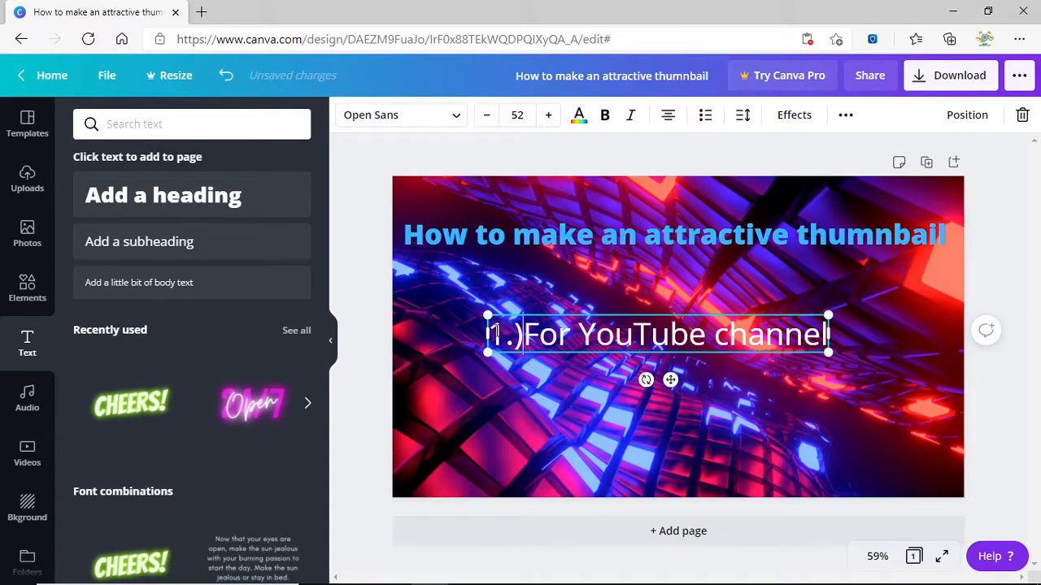
drag(483, 315, 469, 314)
click(652, 301)
click(655, 335)
drag(653, 376, 599, 344)
drag(770, 316, 761, 315)
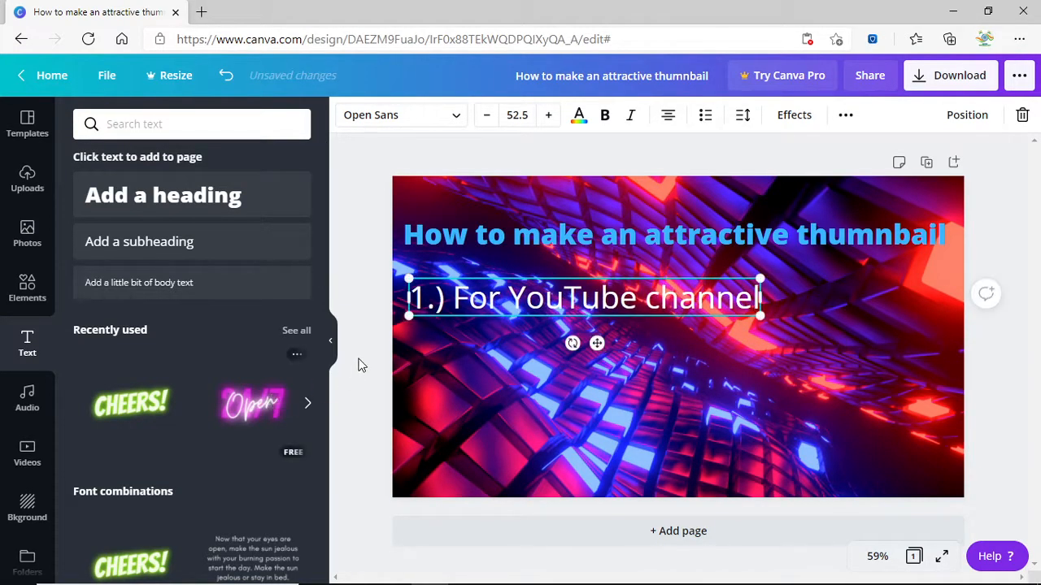
click(205, 251)
Enlarge the second subheading and replace its text with '2.) For freelancer clients'.
click(573, 329)
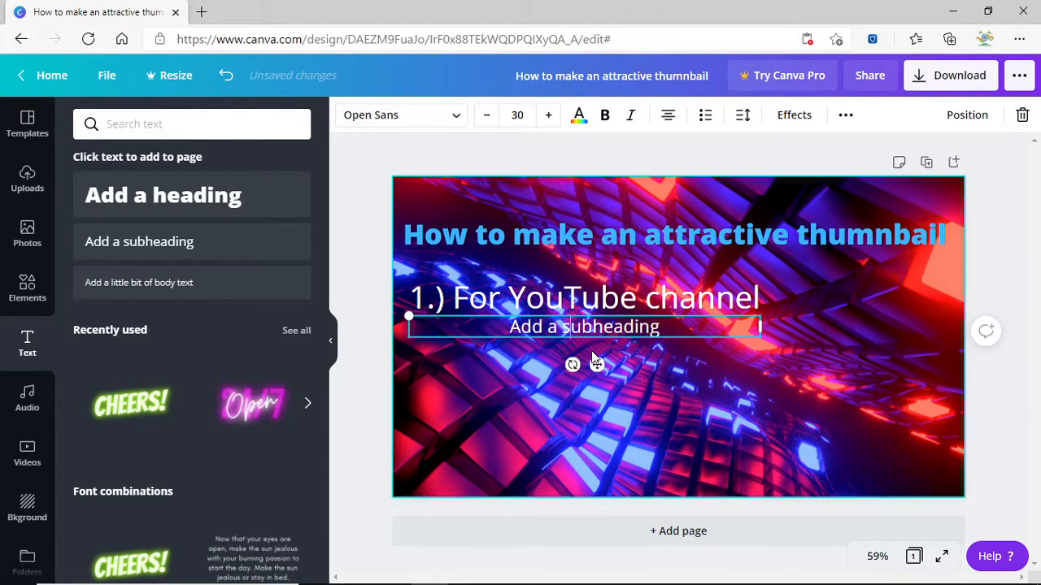
drag(597, 364, 592, 391)
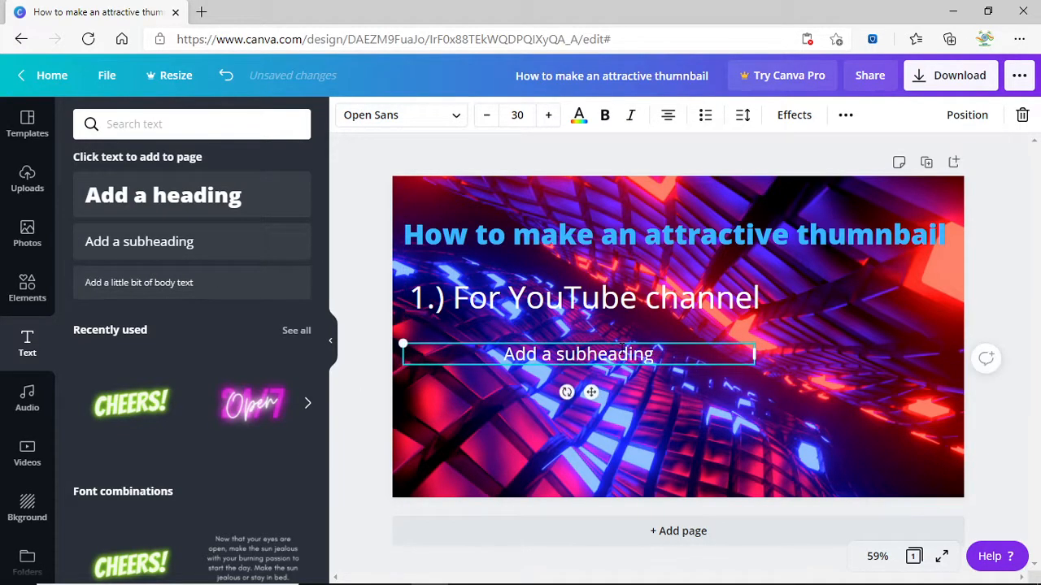
drag(760, 371, 797, 368)
double_click(584, 355)
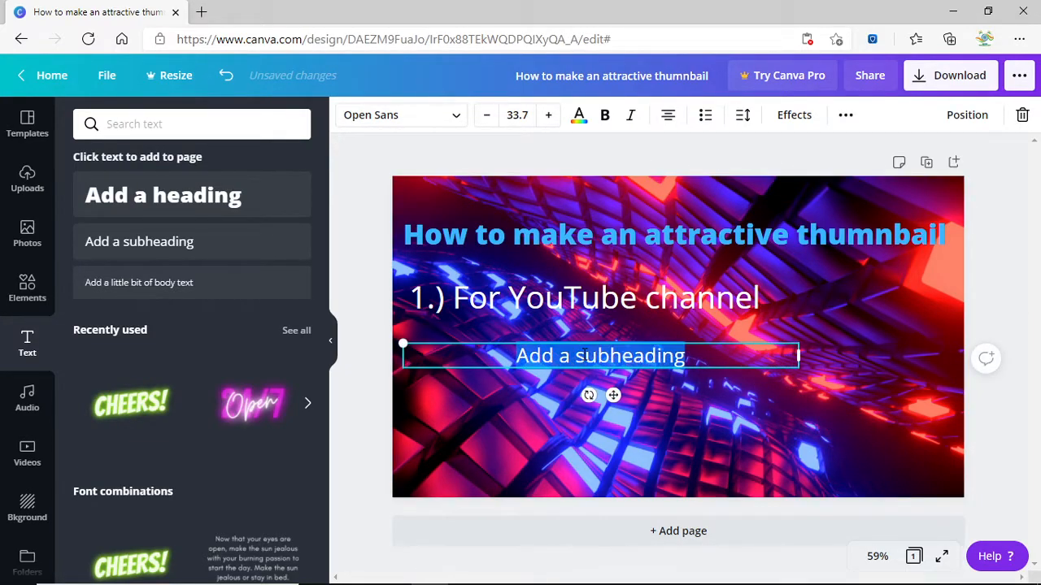
text(\2)
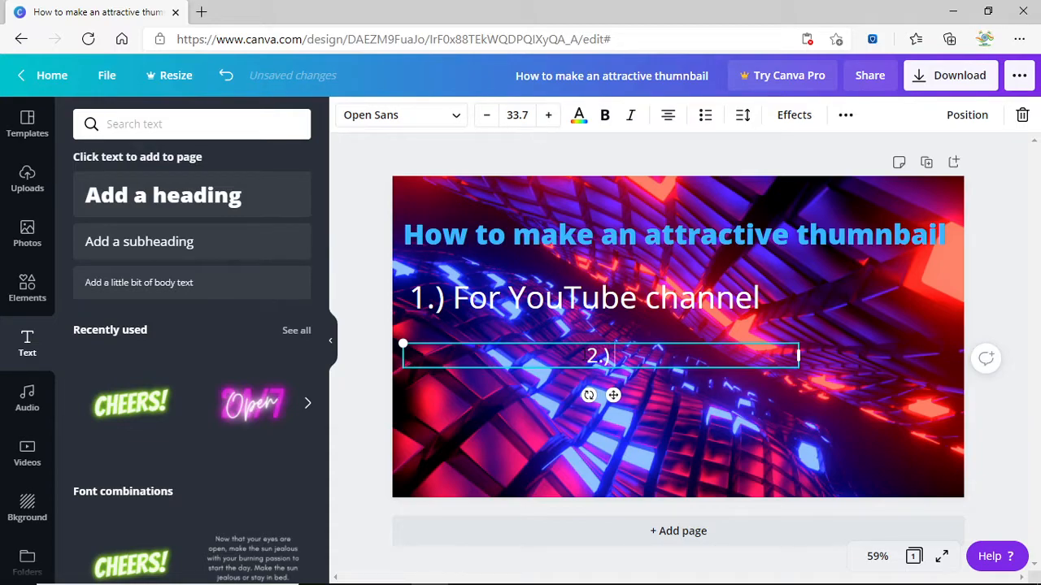
text(.) For freelancer c)
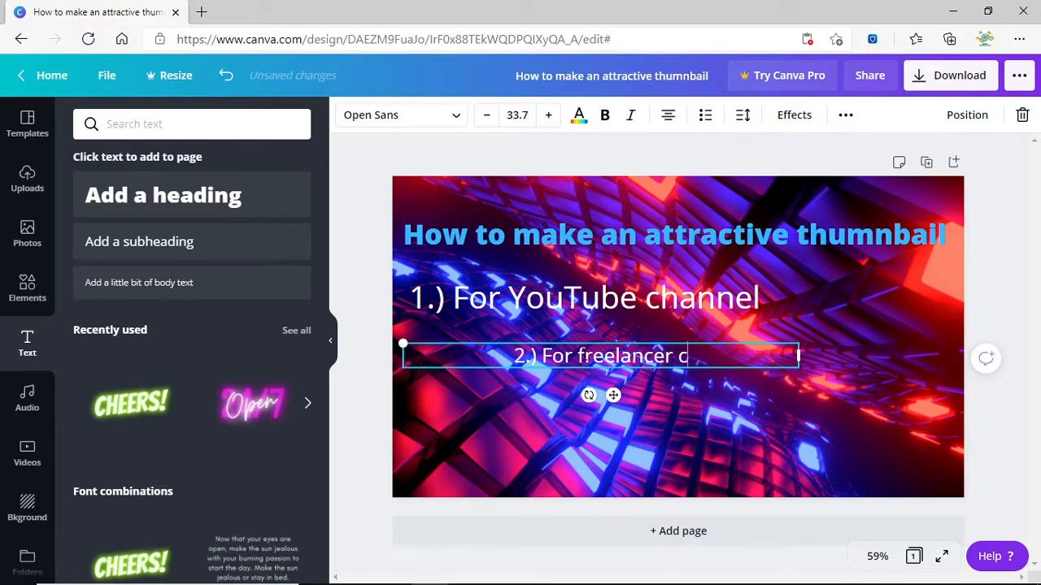
text(lients)
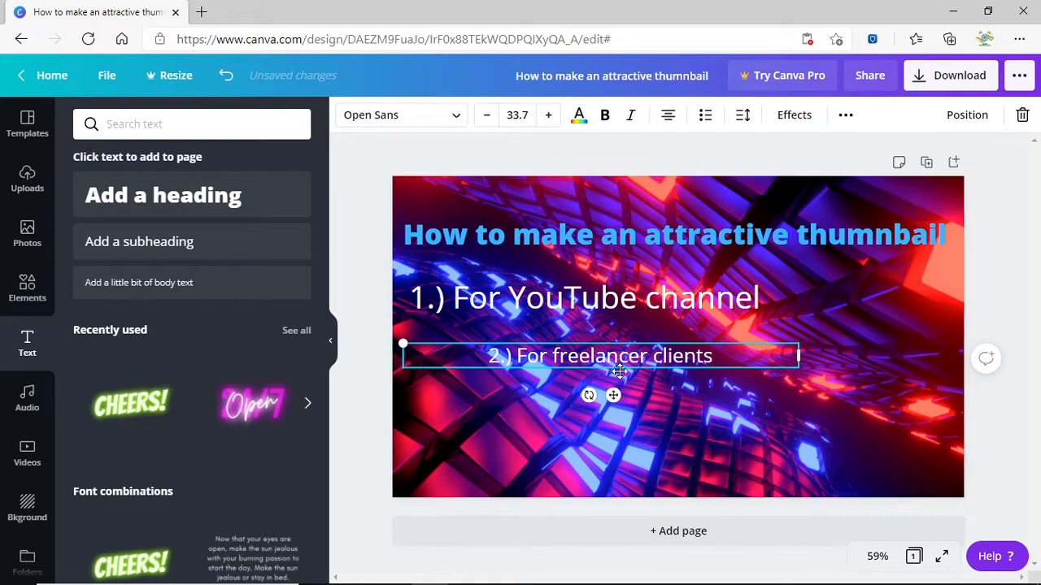
drag(713, 356, 494, 84)
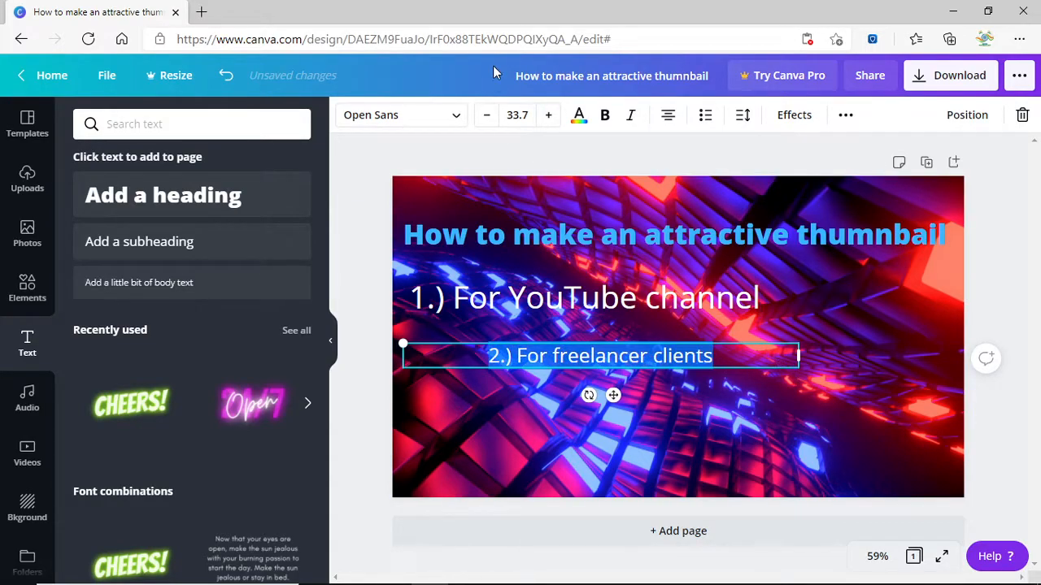
Make "2.) For freelancer clients" bold and raise its font size to 52.7.
click(604, 114)
click(549, 115)
click(549, 115)
click(549, 116)
click(550, 115)
click(549, 116)
click(550, 115)
click(550, 116)
click(549, 115)
click(549, 116)
click(549, 116)
click(550, 116)
click(549, 116)
click(550, 116)
click(549, 116)
click(550, 115)
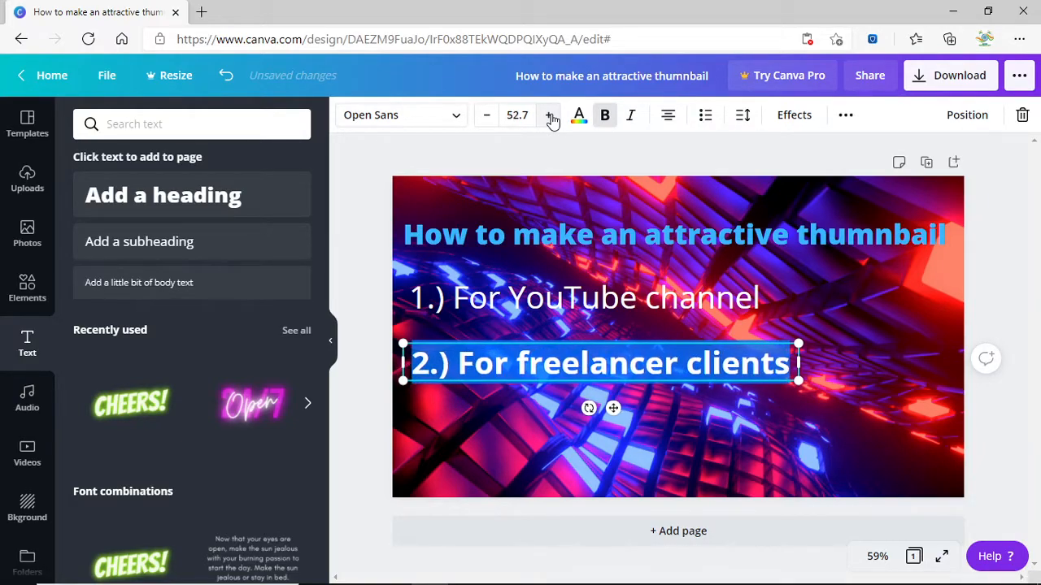
Bold the "1.) For YouTube channel" line and nudge line 2 into alignment with it.
click(714, 443)
drag(696, 366, 689, 361)
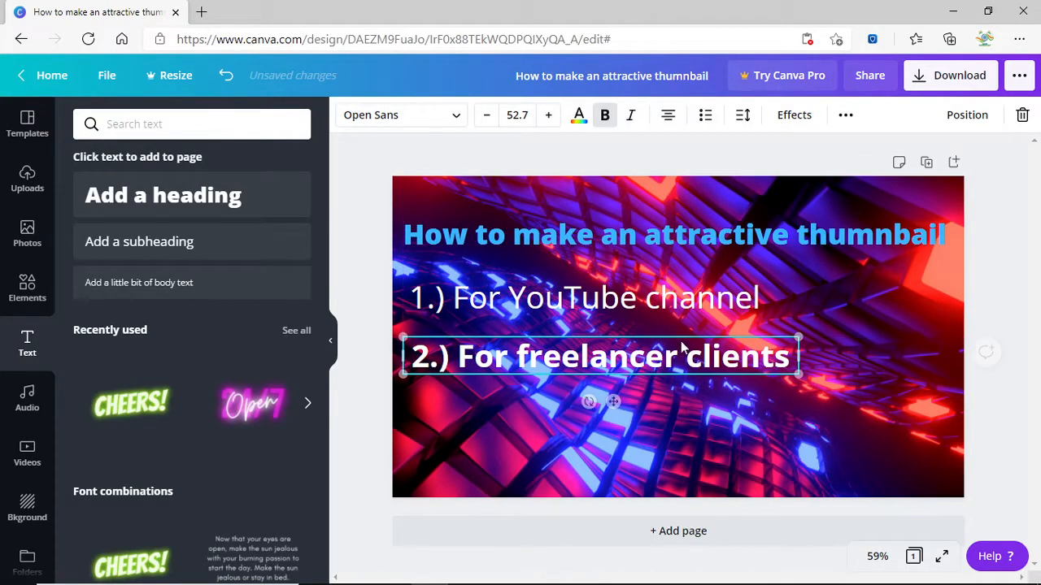
click(653, 288)
click(653, 286)
click(604, 115)
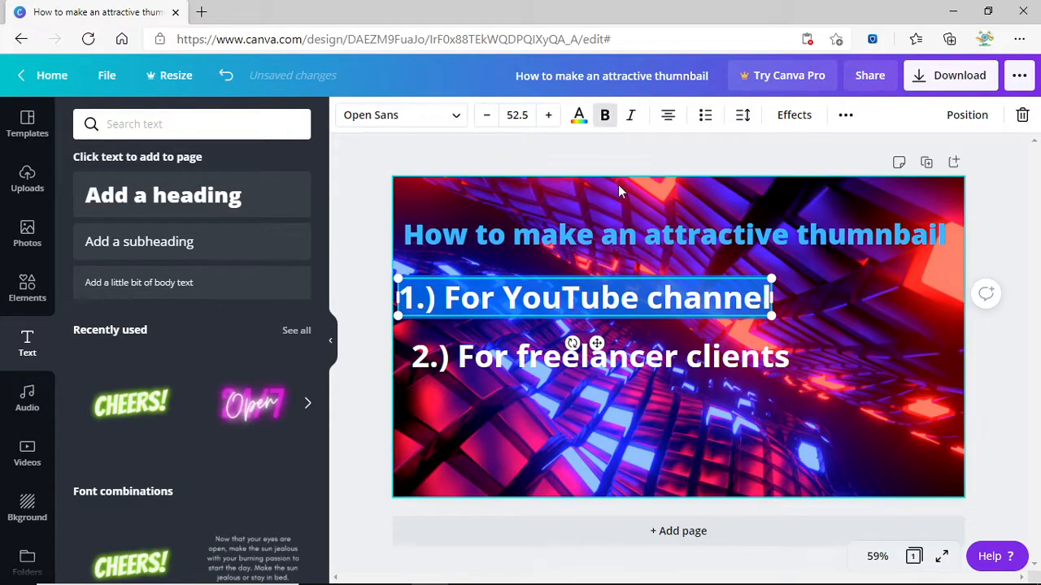
click(805, 301)
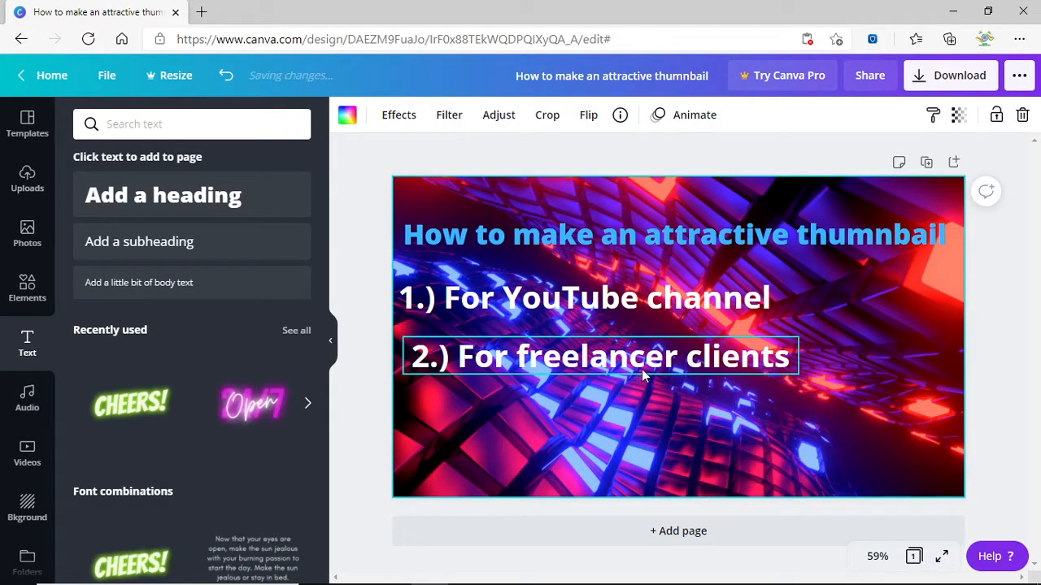
drag(504, 364, 492, 364)
click(998, 362)
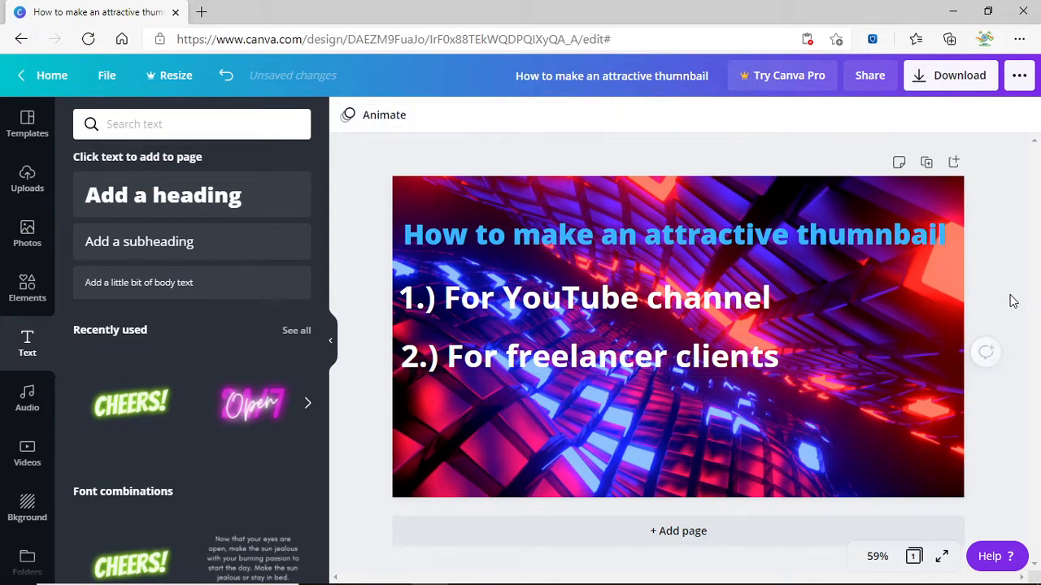
scroll(183, 397, down, 5)
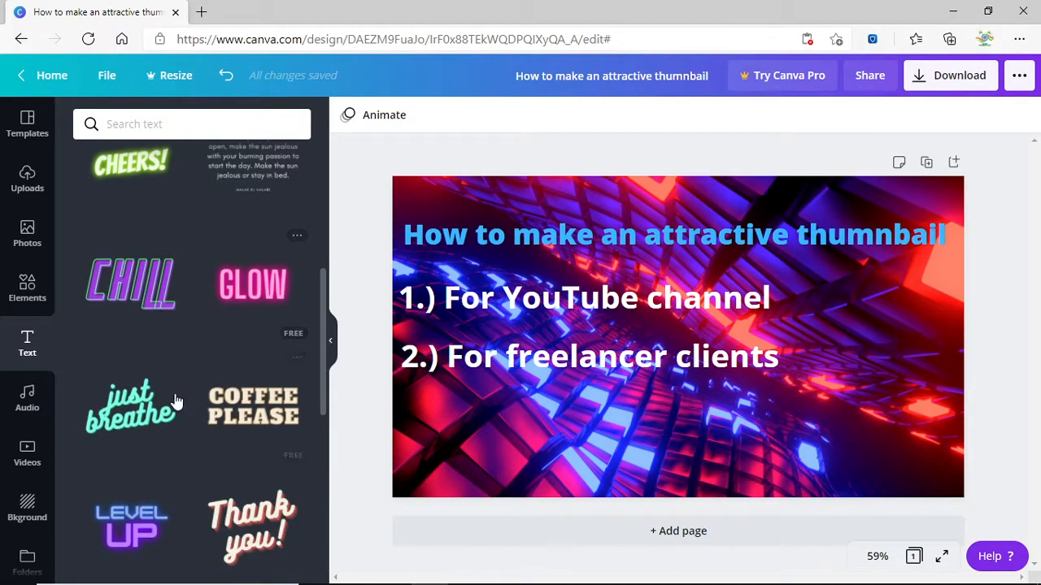
scroll(172, 423, down, 2)
scroll(242, 410, down, 2)
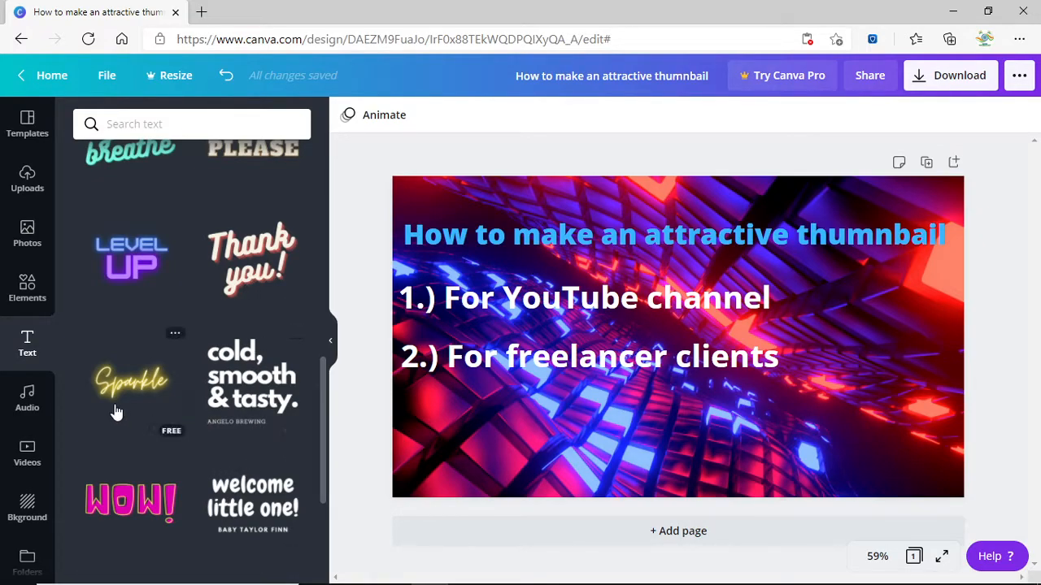
scroll(114, 412, down, 2)
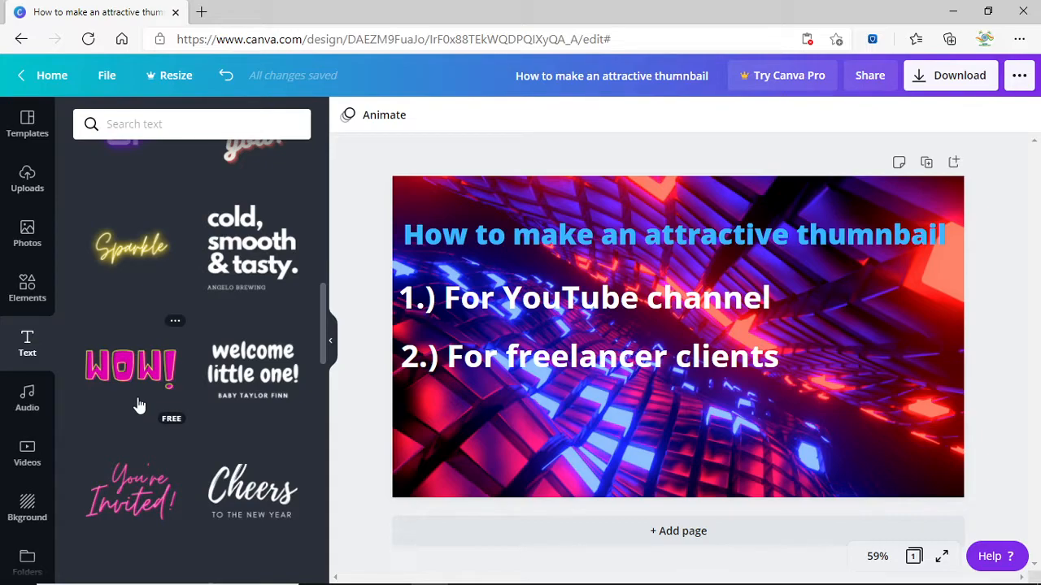
scroll(162, 357, down, 3)
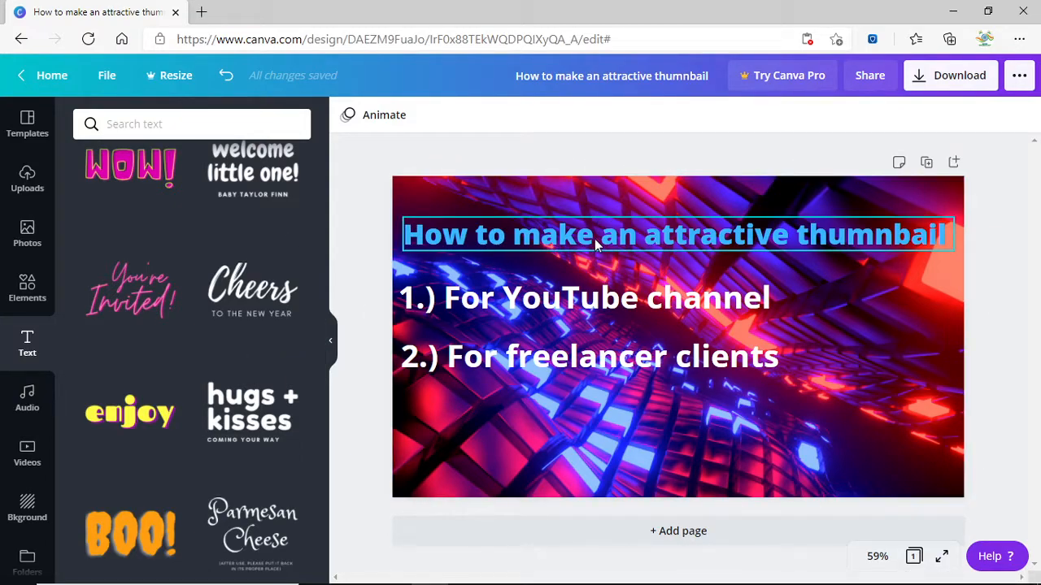
Move the title and both numbered lines lower, and shrink the added "You're Invited!" group.
drag(562, 371, 561, 391)
drag(561, 294, 558, 323)
drag(539, 234, 538, 261)
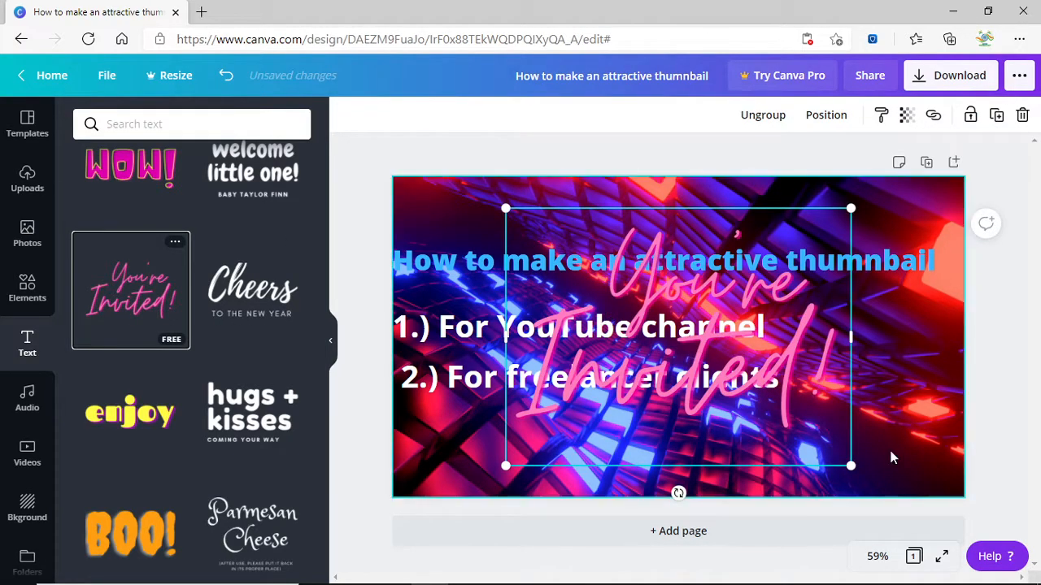
drag(851, 467, 647, 322)
drag(558, 392, 558, 415)
drag(547, 341, 554, 362)
drag(490, 274, 488, 293)
Place "You're Invited!" top-left above the title, with "Invited!" reduced to size 87.9.
drag(575, 244, 551, 208)
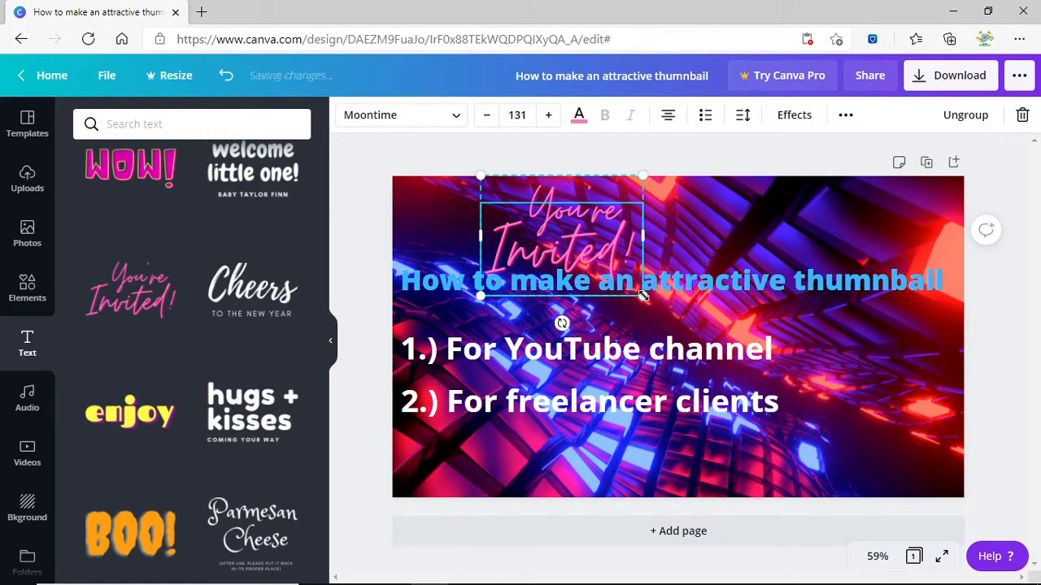
drag(643, 296, 597, 263)
double_click(522, 191)
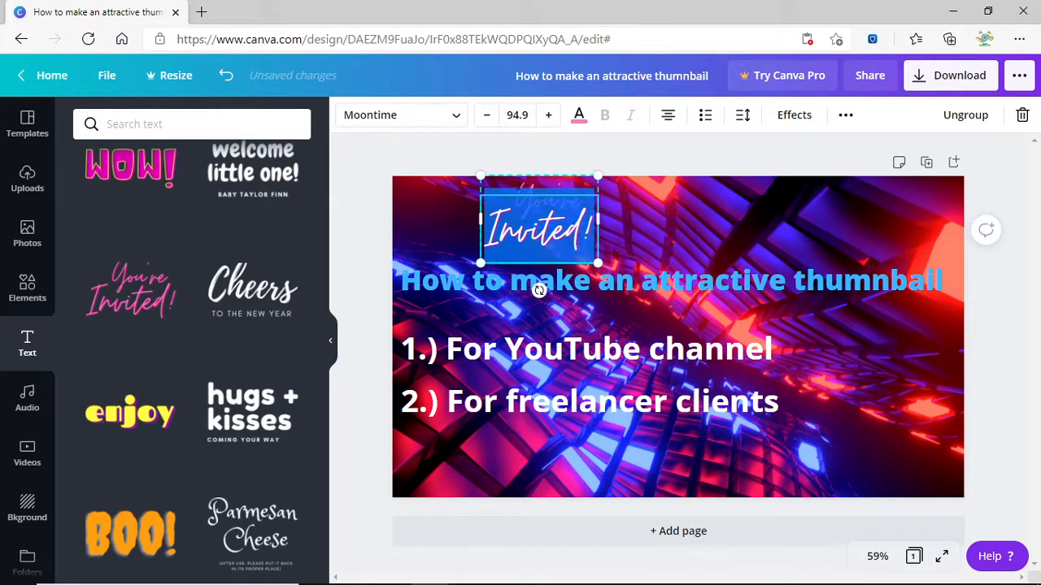
click(485, 119)
click(484, 118)
click(484, 119)
click(484, 119)
click(485, 119)
click(485, 119)
click(485, 118)
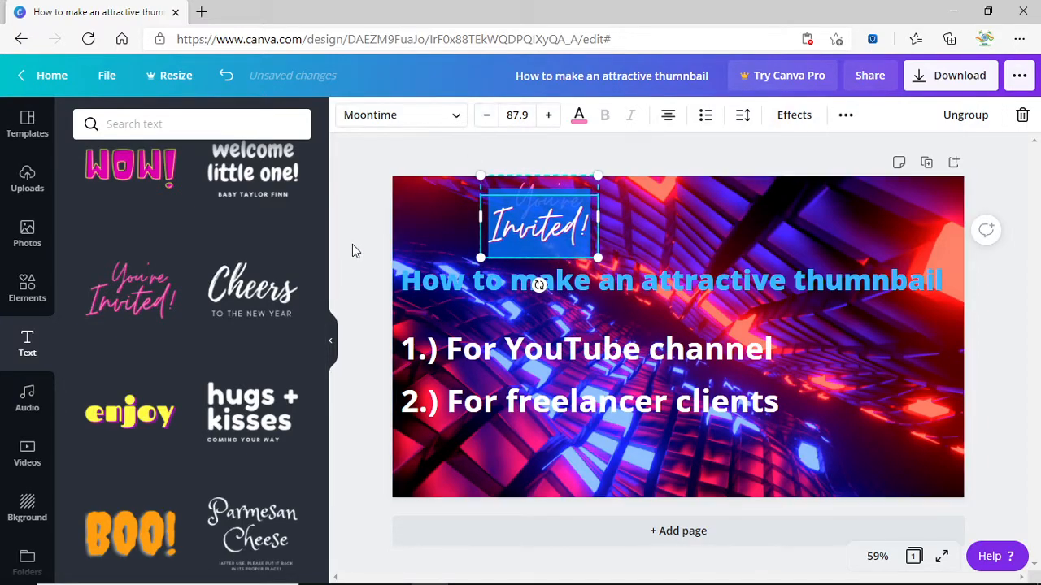
click(352, 245)
drag(529, 228, 456, 228)
drag(541, 216, 513, 227)
double_click(515, 224)
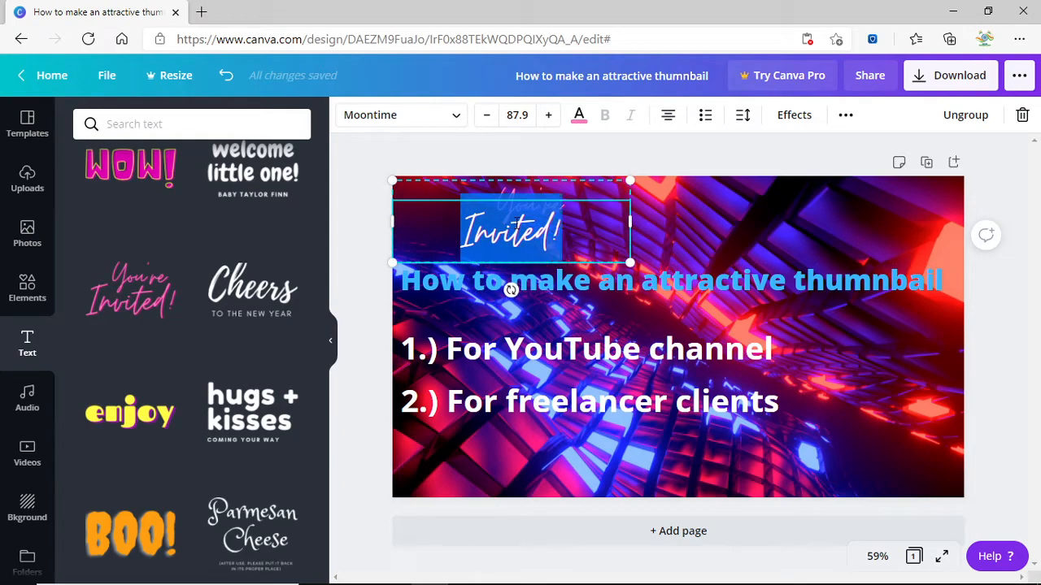
Try several colours on "Invited!" and settle on orange.
click(537, 229)
click(578, 116)
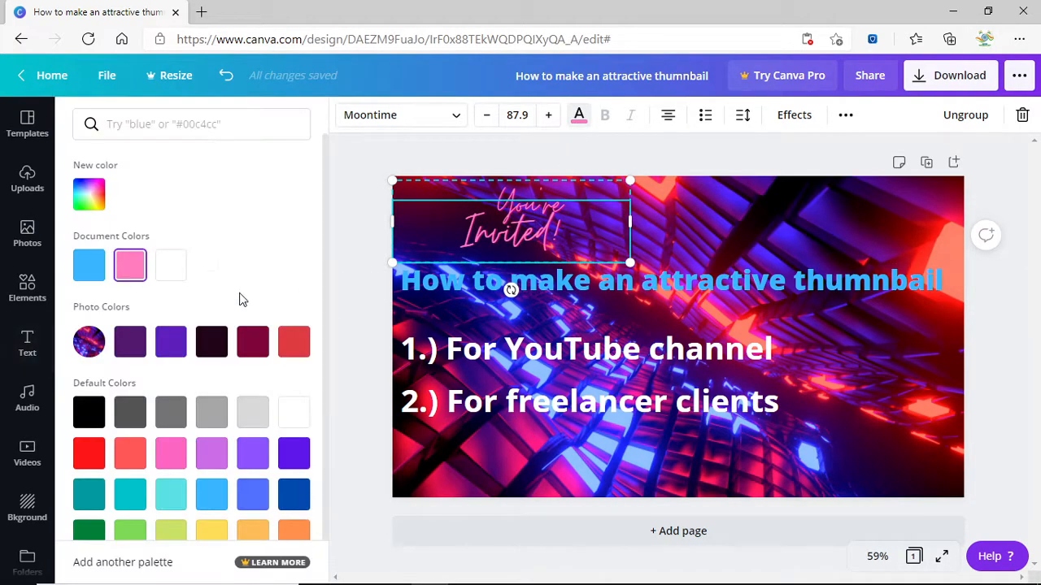
click(88, 413)
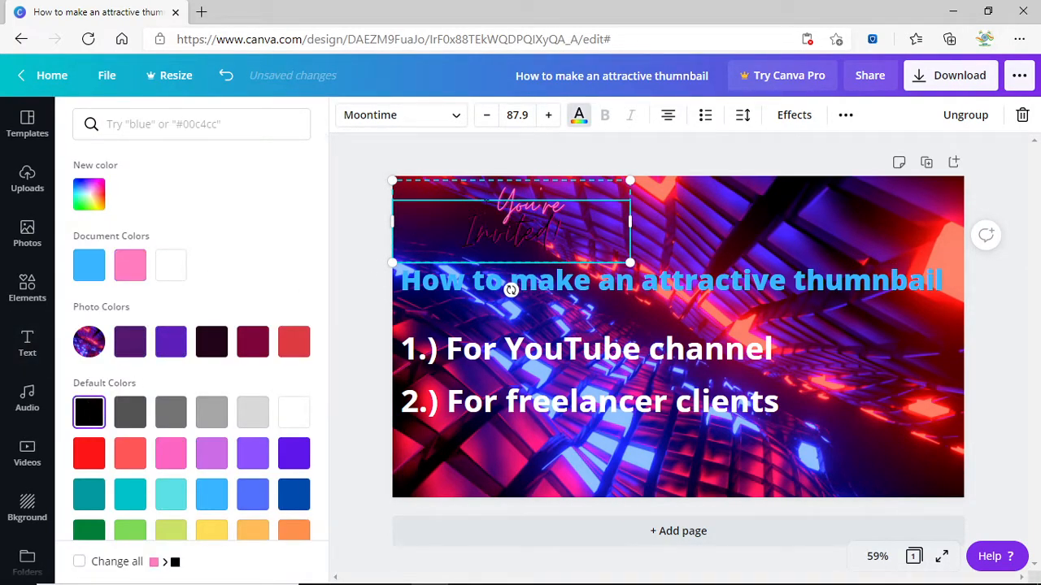
click(527, 200)
double_click(532, 195)
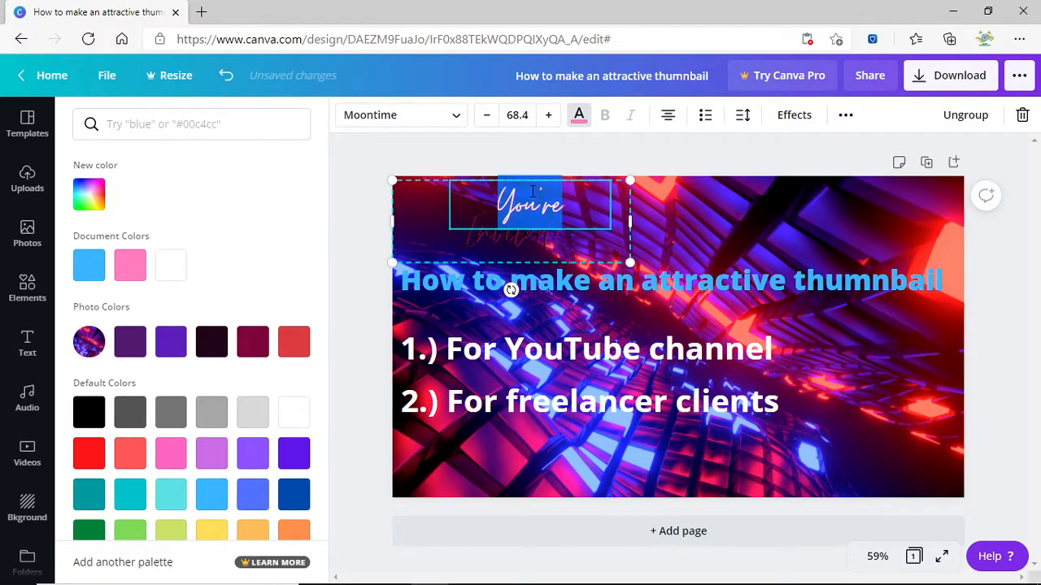
click(169, 414)
click(456, 230)
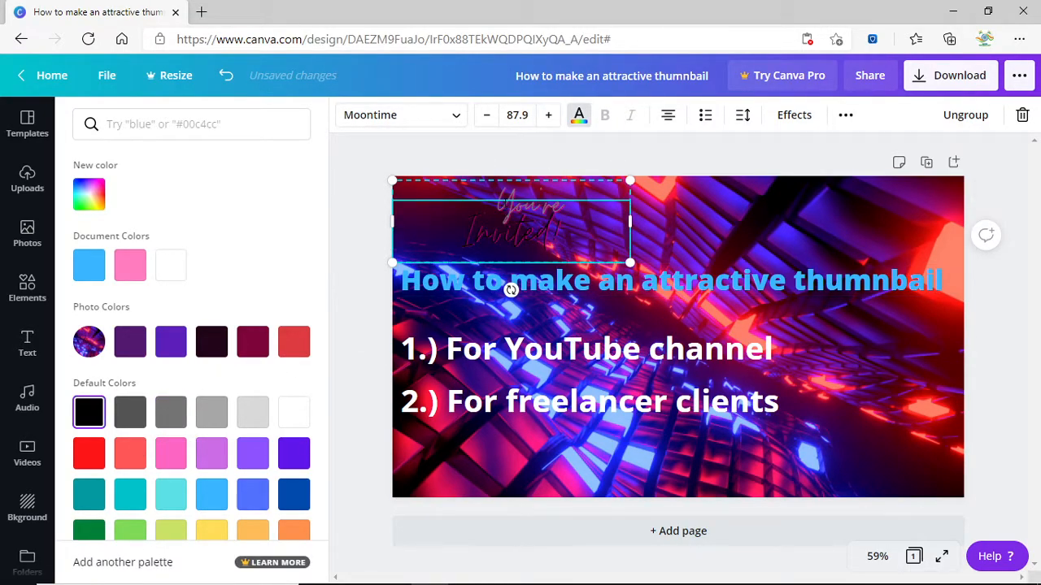
click(251, 460)
scroll(277, 498, down, 1)
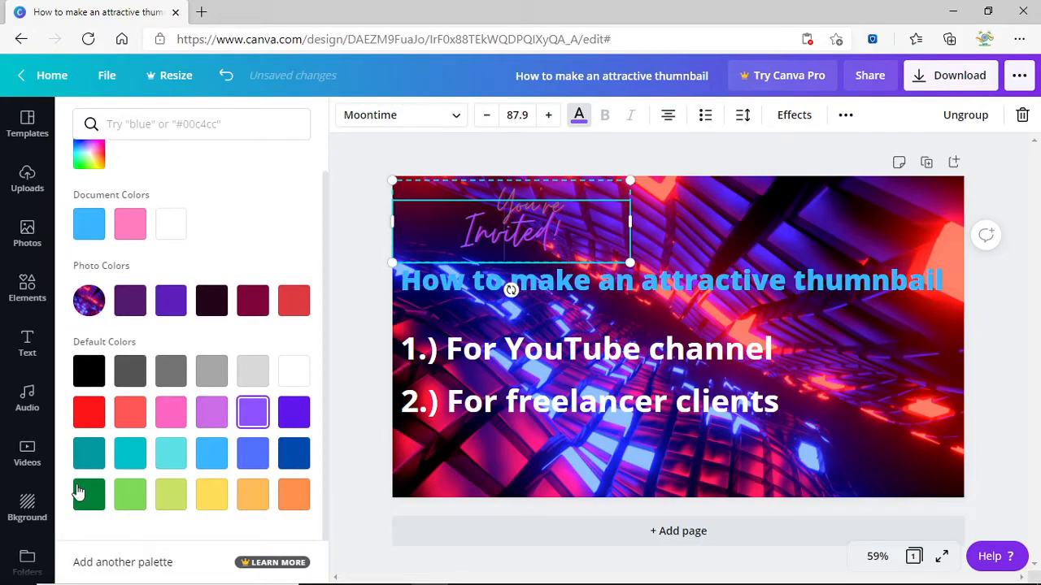
click(95, 413)
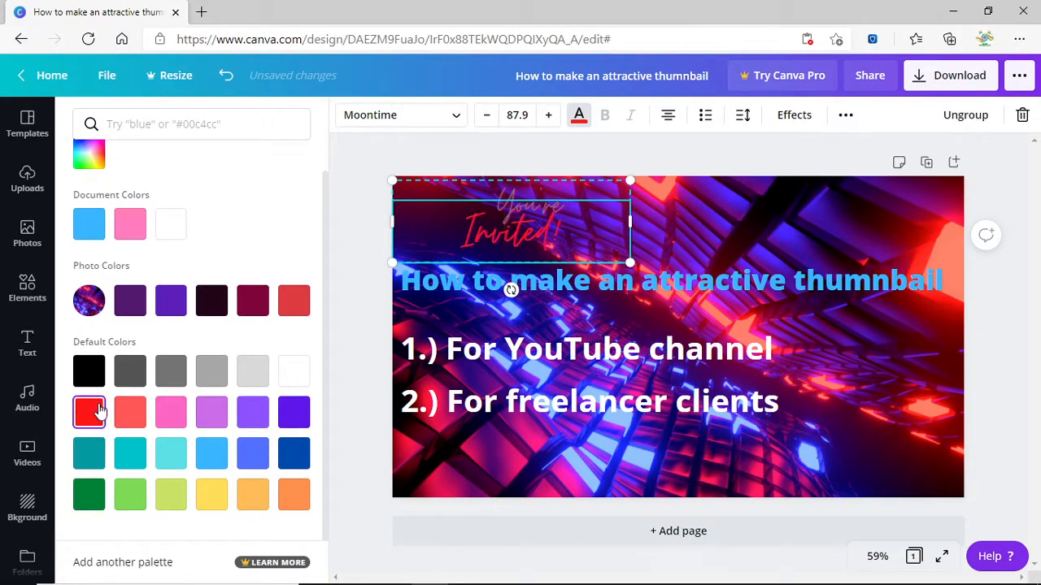
click(91, 373)
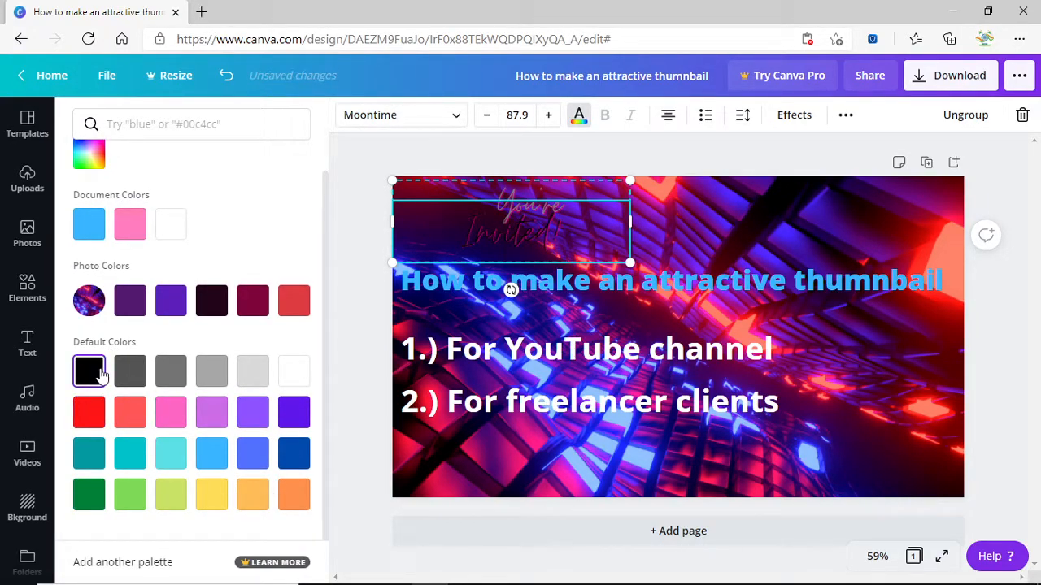
click(292, 497)
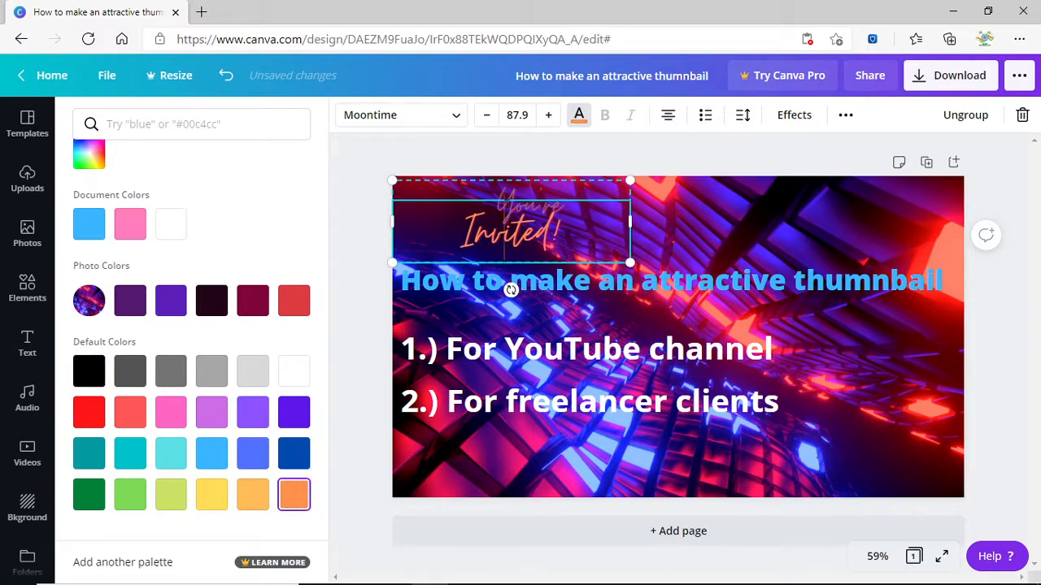
Recolour "You're" light orange to complete the orange script.
double_click(547, 200)
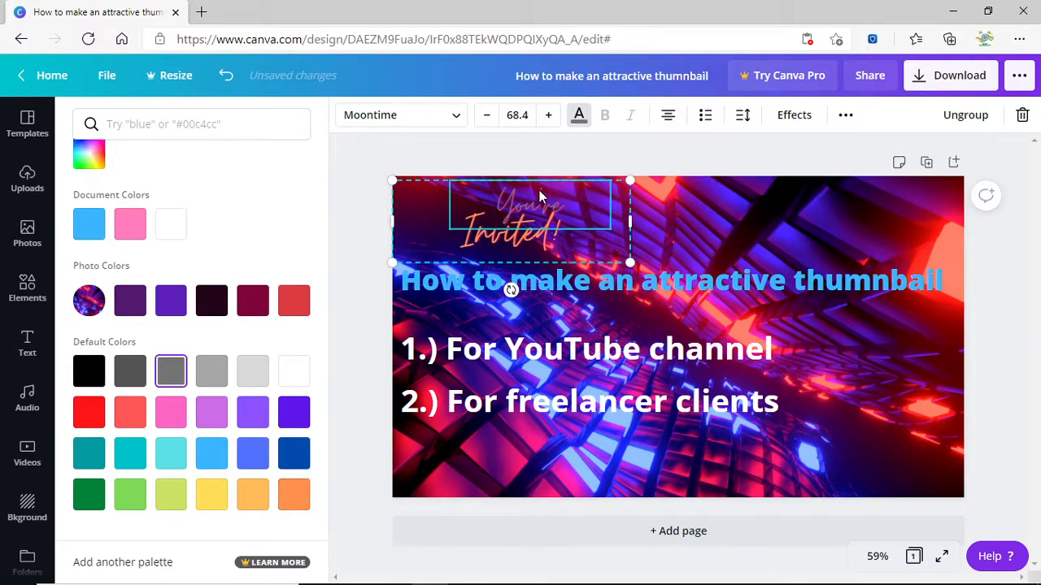
double_click(542, 196)
click(292, 413)
click(94, 386)
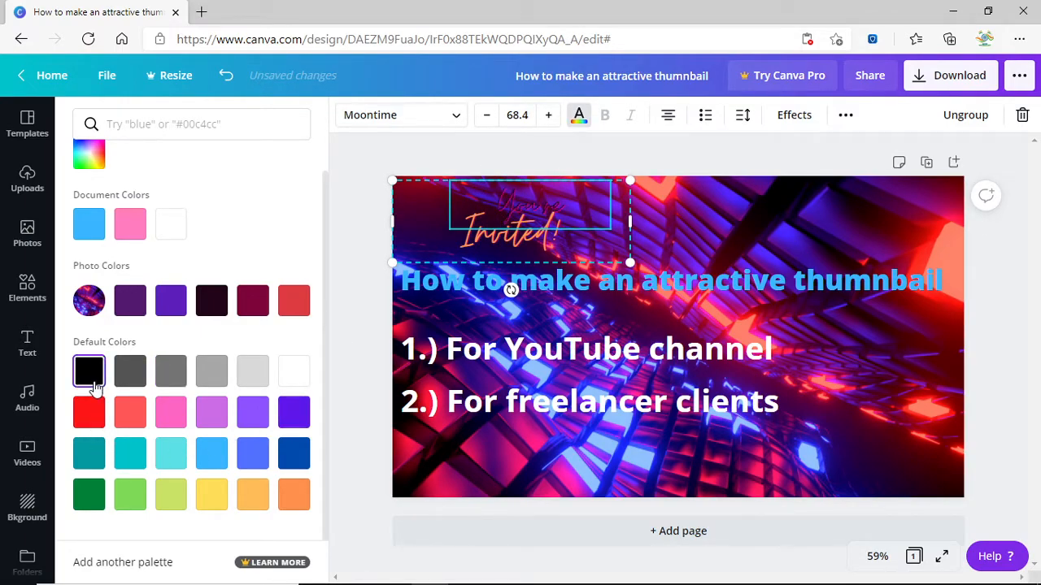
click(86, 419)
click(295, 496)
click(253, 495)
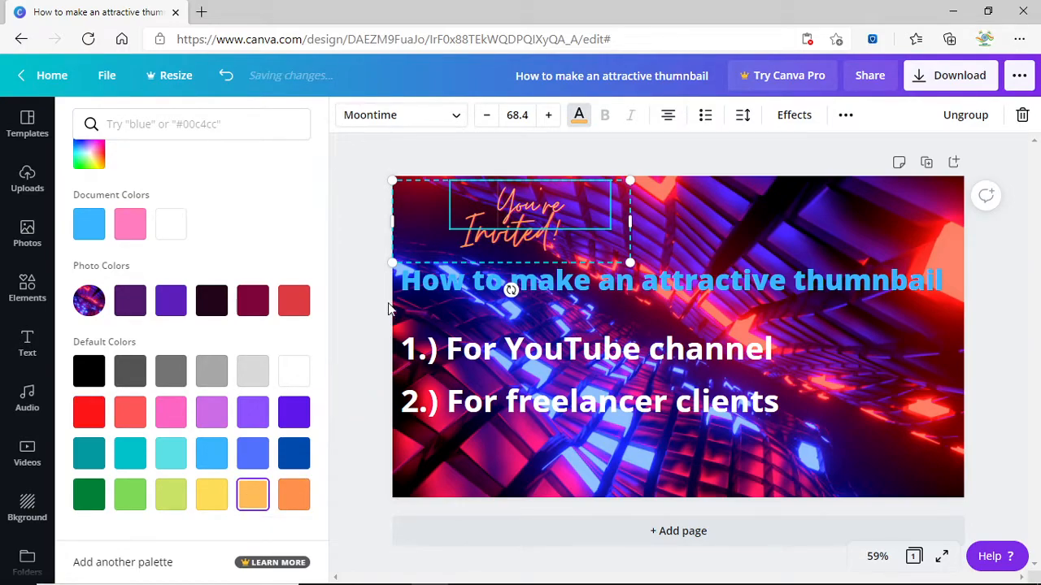
click(370, 216)
click(418, 227)
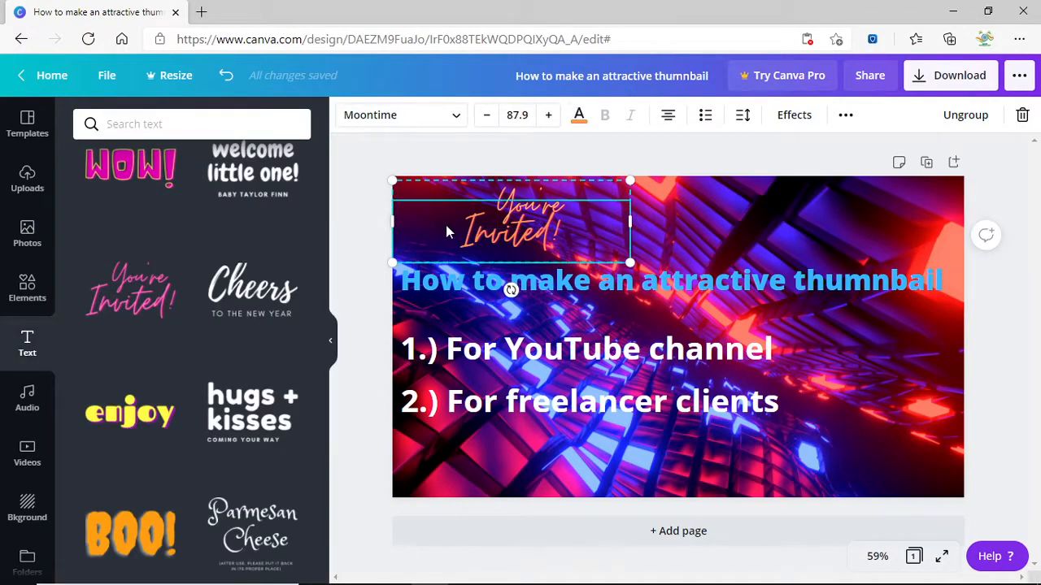
click(989, 301)
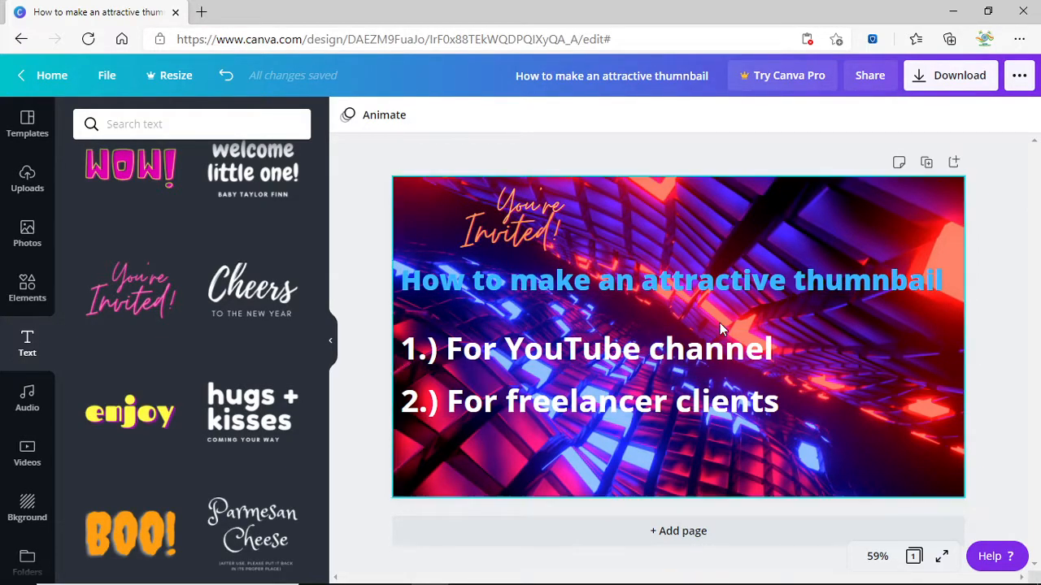
Append " for free!!!!" to the blue title, keeping it at size 46.8.
click(937, 291)
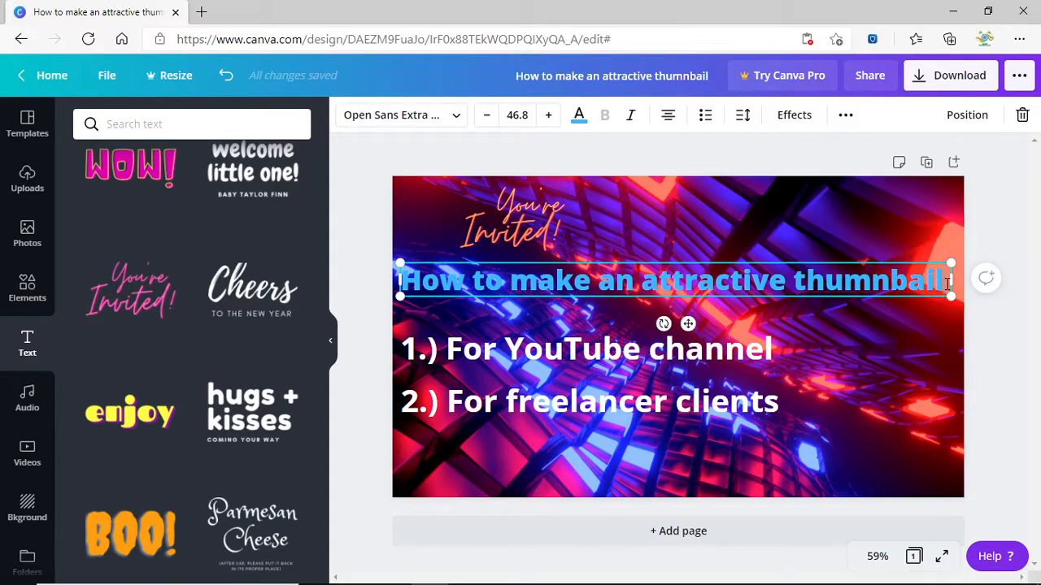
click(955, 290)
text(for)
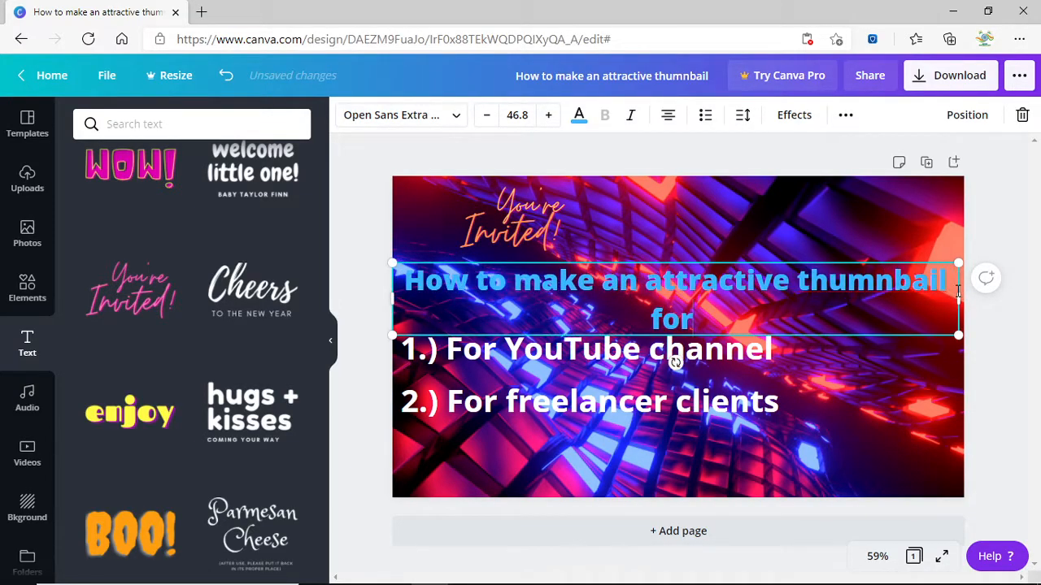
text( fre)
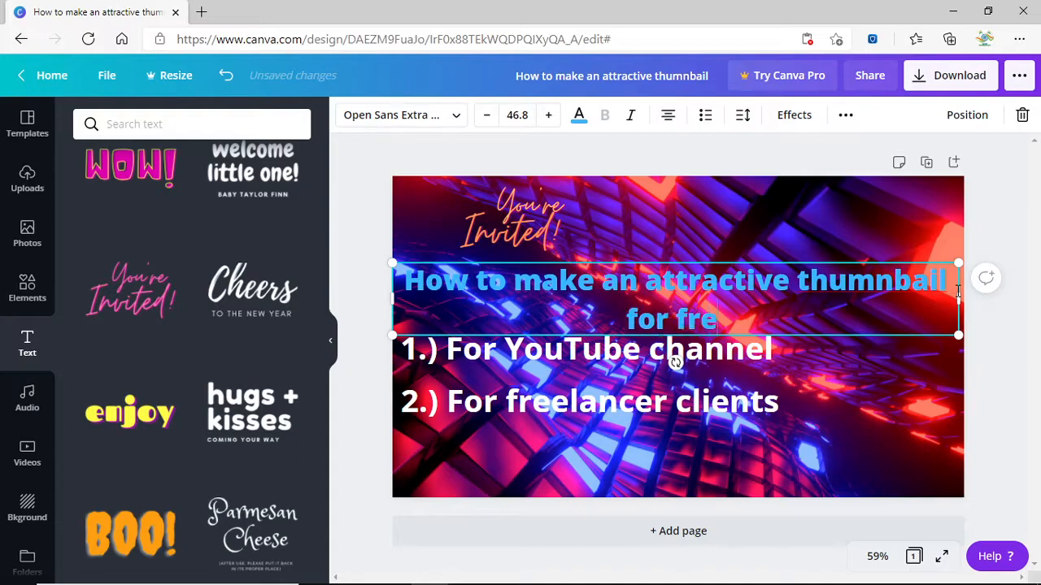
text(e!!!!)
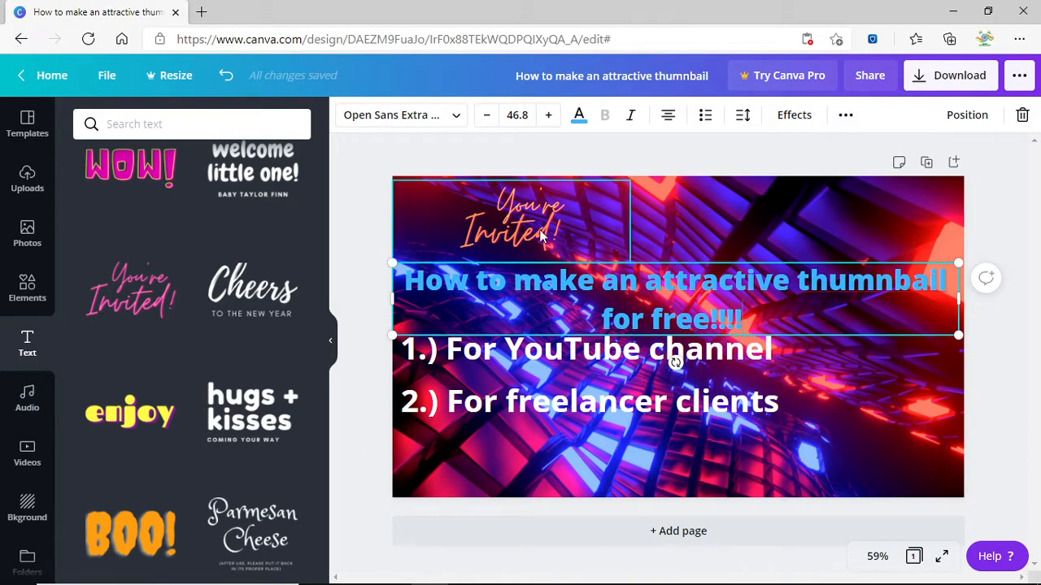
click(488, 116)
click(487, 116)
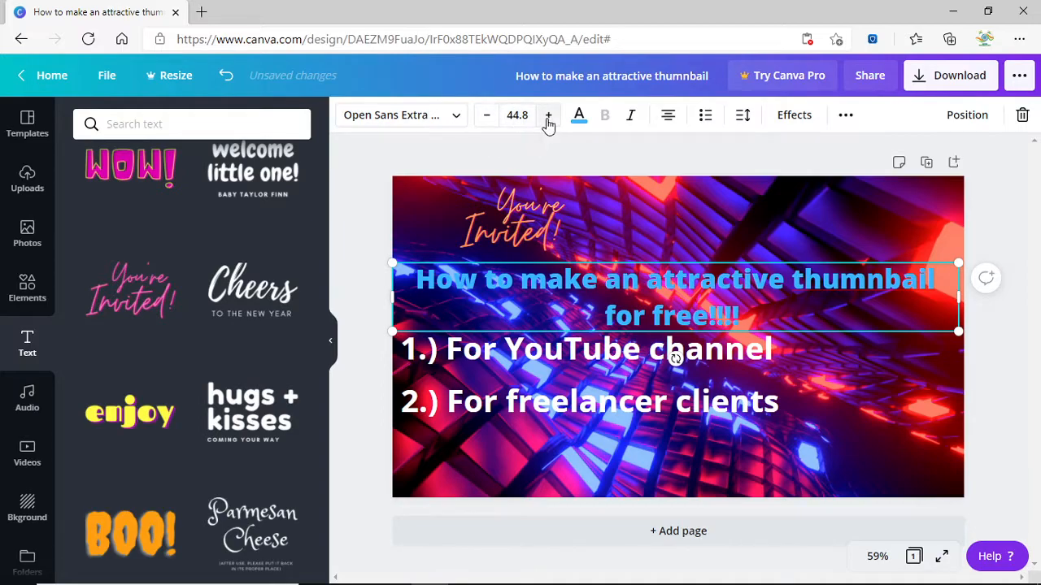
click(548, 116)
click(548, 116)
mouse_move(958, 340)
mouse_down()
mouse_move(954, 304)
mouse_move(937, 318)
mouse_move(952, 326)
mouse_move(945, 334)
mouse_up()
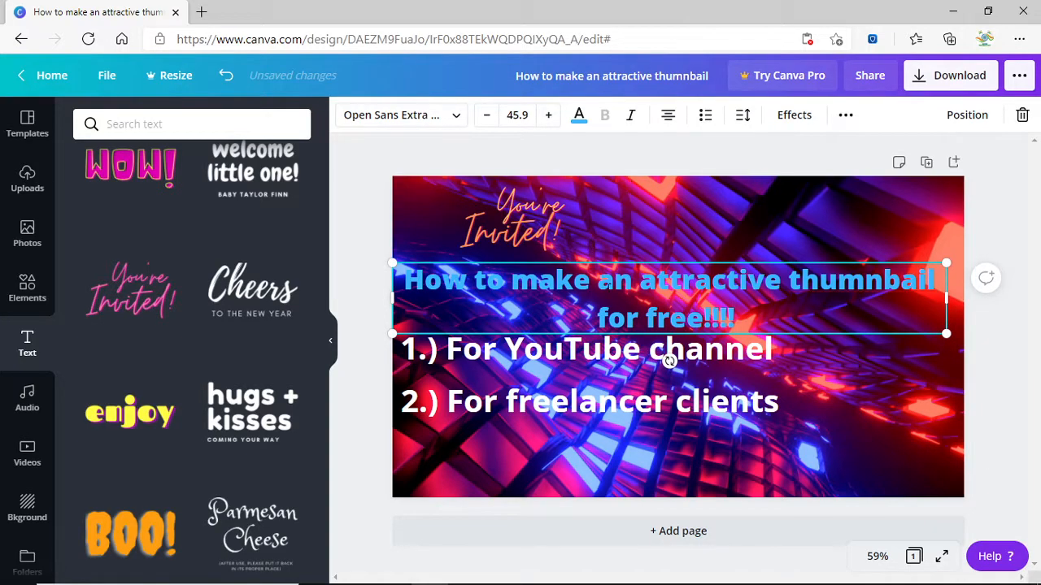
Shrink the title to about 37.9 and widen its text box slightly.
click(488, 118)
click(488, 117)
click(488, 118)
click(488, 117)
click(488, 118)
click(488, 117)
click(488, 118)
click(487, 118)
click(488, 118)
click(488, 118)
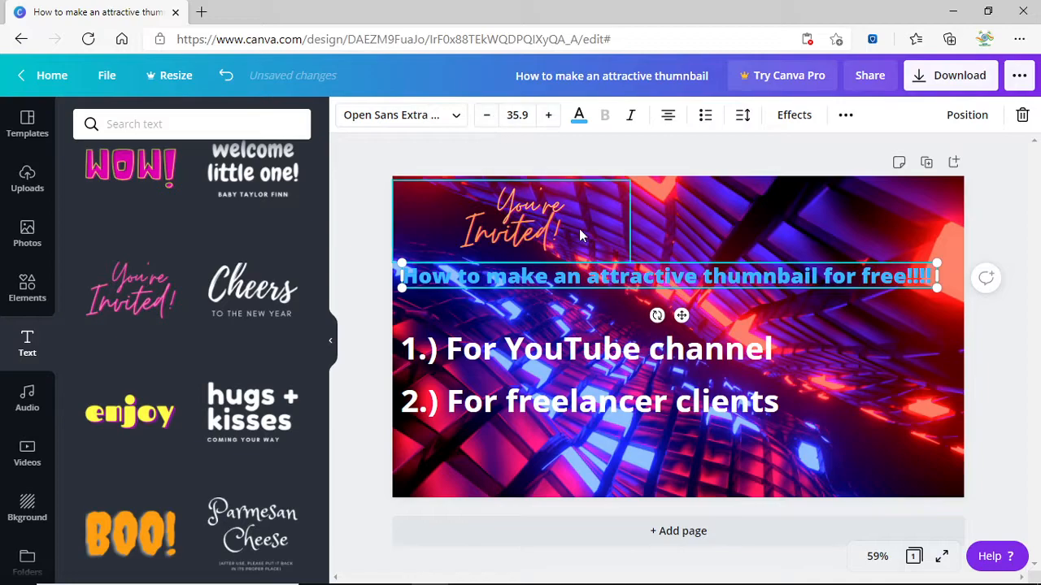
drag(936, 283, 948, 288)
Correct "thumnbail" to "thumbnail" and set the title to 38.5 across two lines.
right_click(771, 275)
click(919, 286)
mouse_move(949, 291)
mouse_down()
mouse_move(966, 296)
mouse_move(934, 290)
mouse_up()
click(550, 116)
click(550, 117)
click(550, 116)
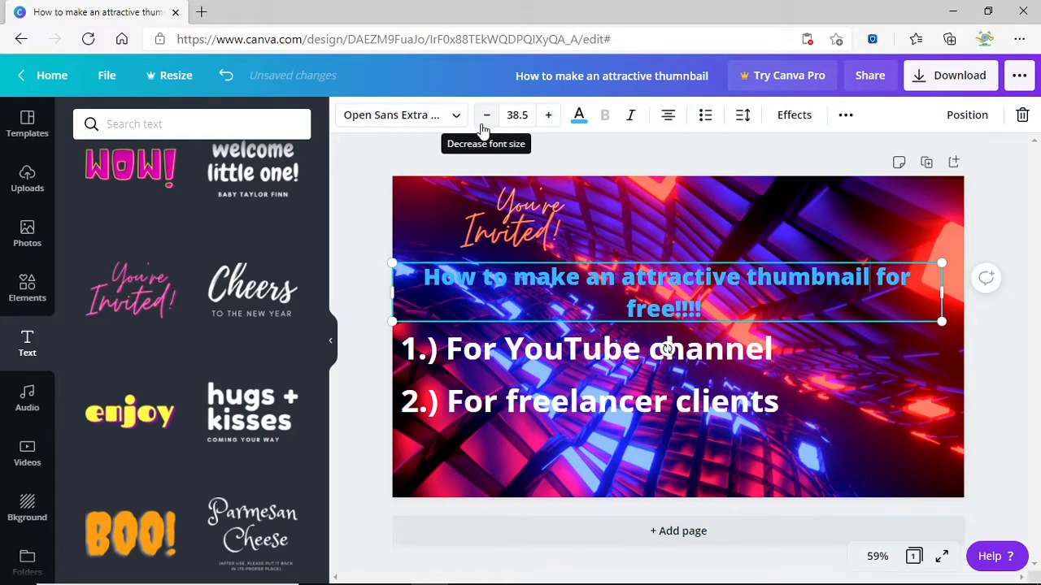
click(1016, 383)
drag(557, 224, 538, 227)
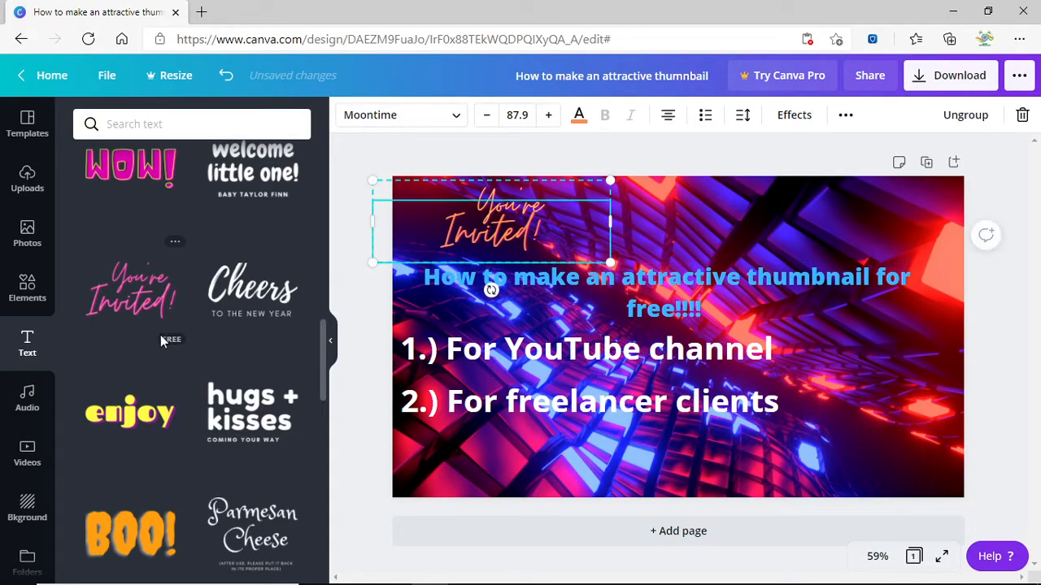
scroll(166, 338, down, 2)
scroll(171, 341, down, 5)
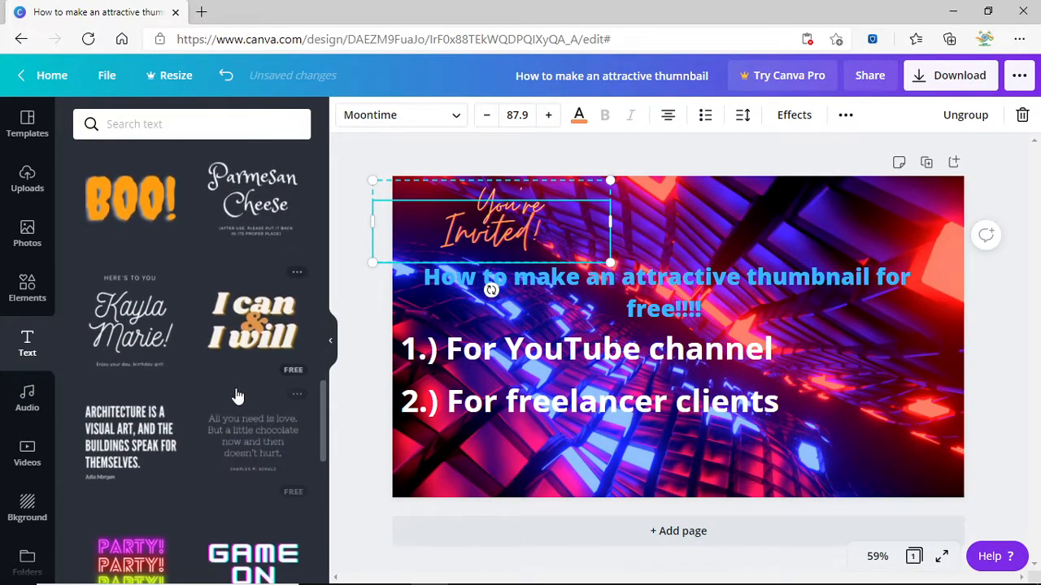
scroll(187, 435, down, 4)
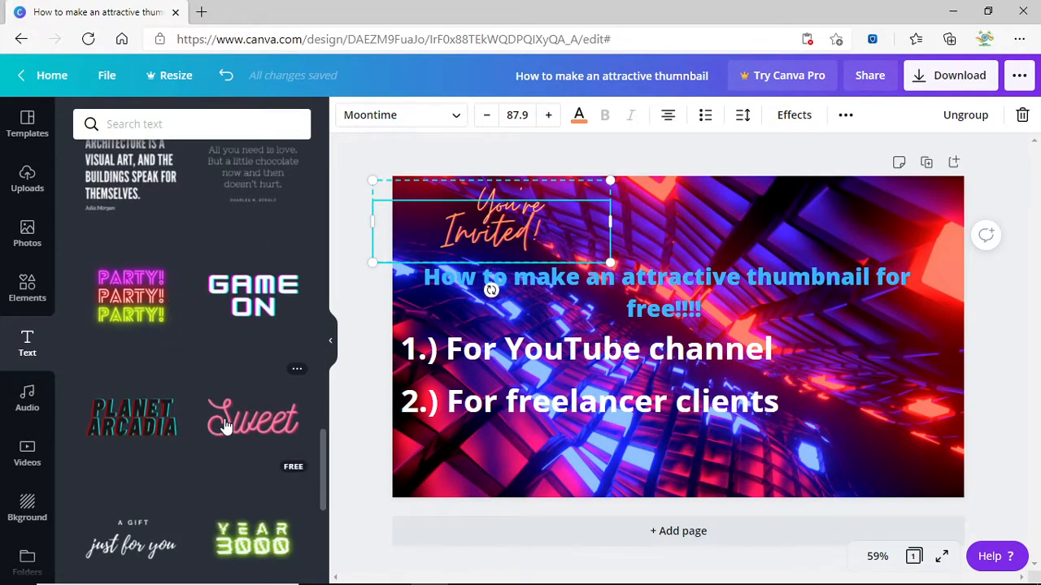
scroll(252, 392, down, 6)
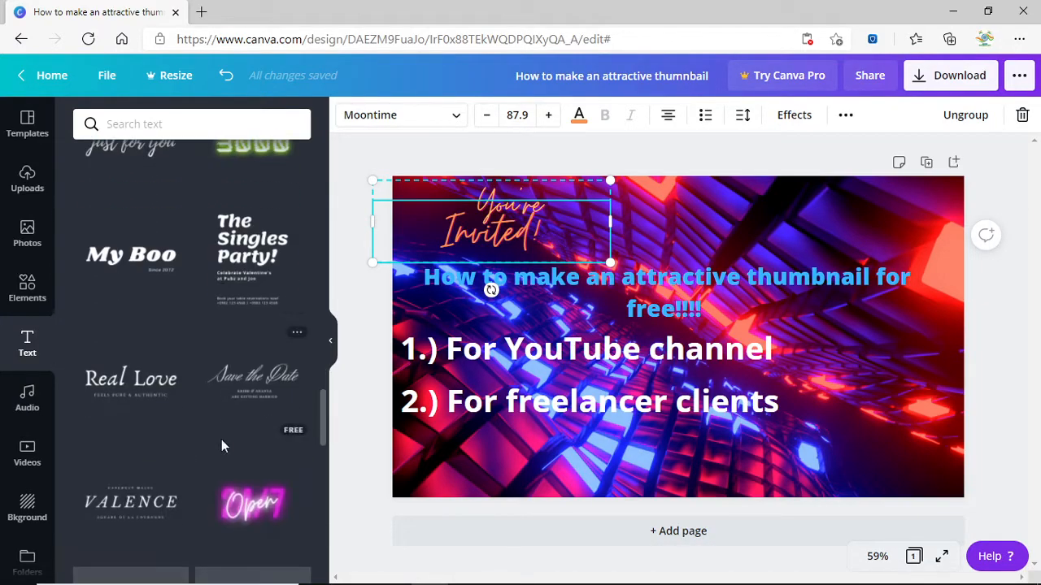
scroll(234, 427, down, 8)
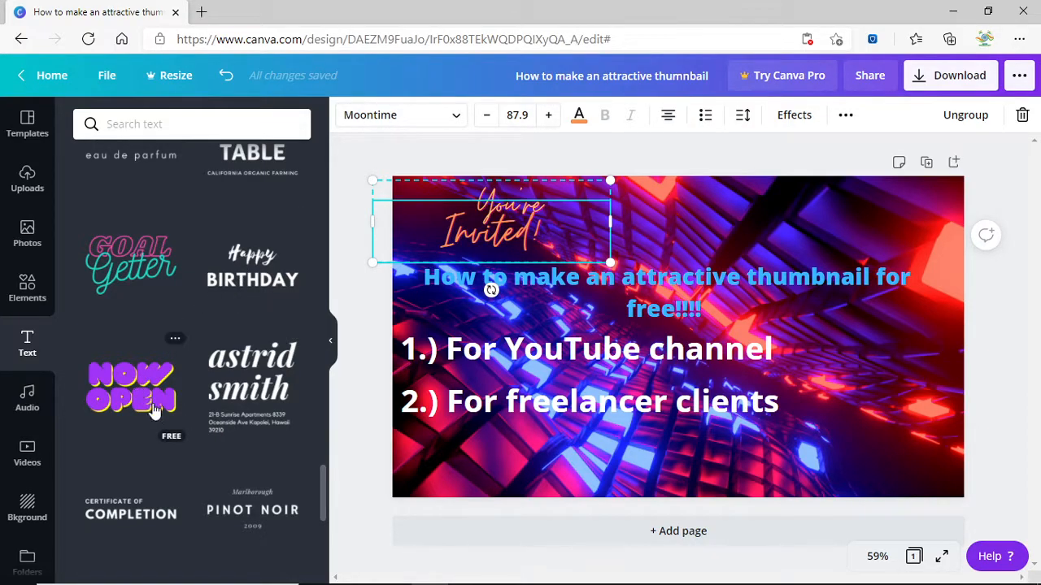
scroll(155, 403, down, 3)
scroll(170, 336, up, 2)
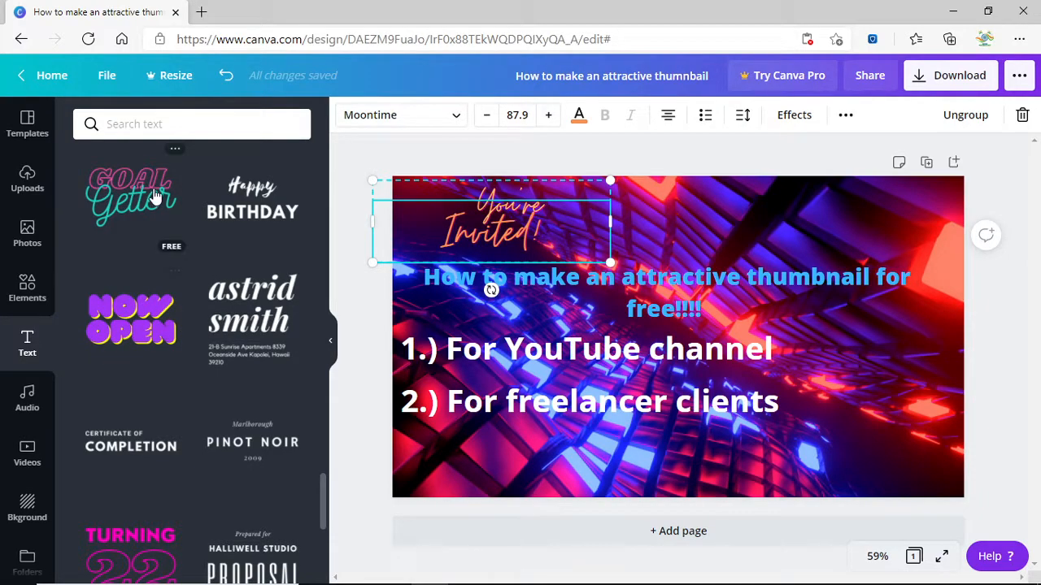
scroll(155, 289, down, 7)
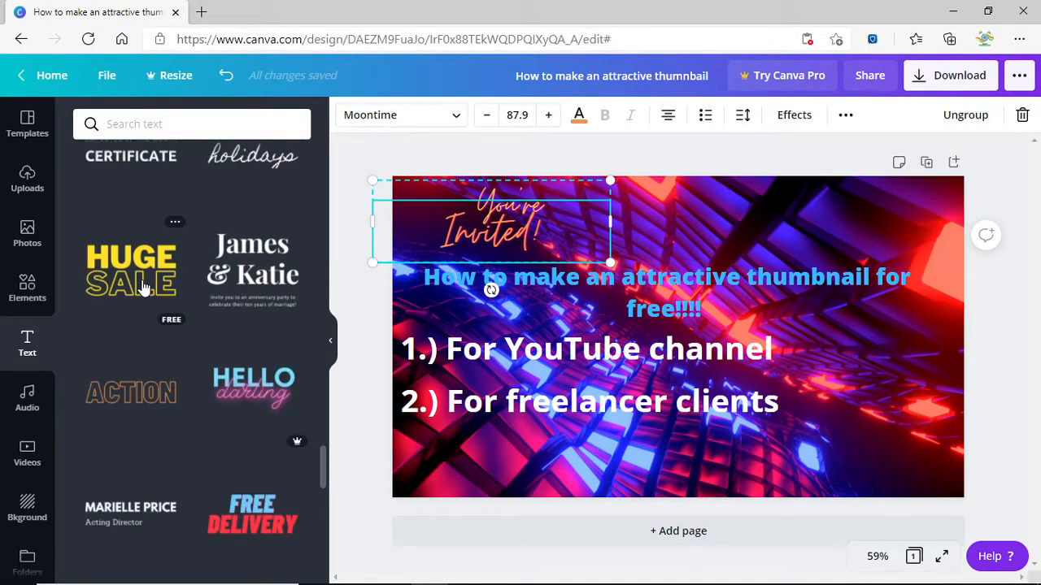
scroll(238, 389, down, 2)
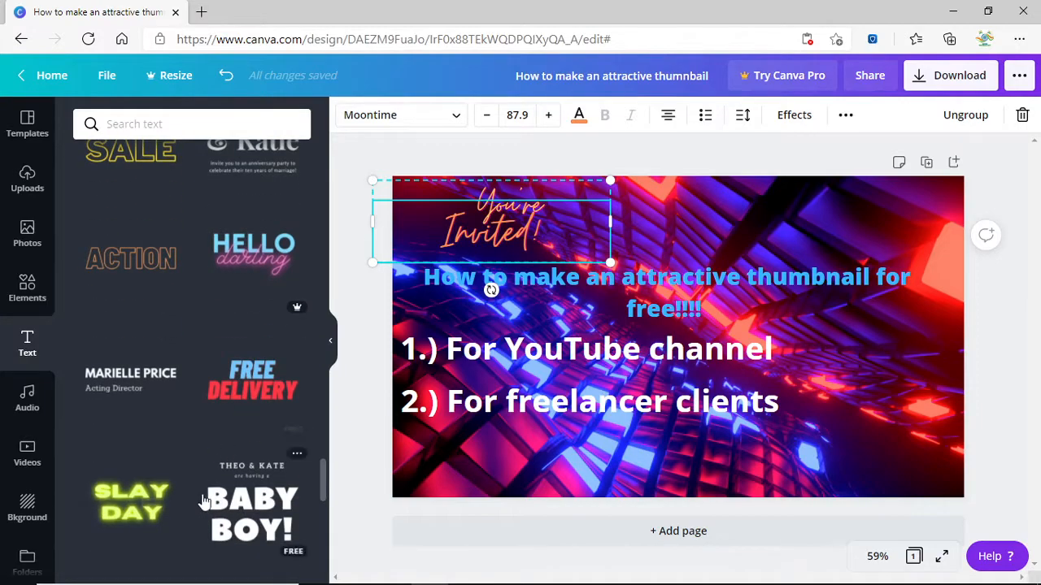
scroll(171, 268, down, 6)
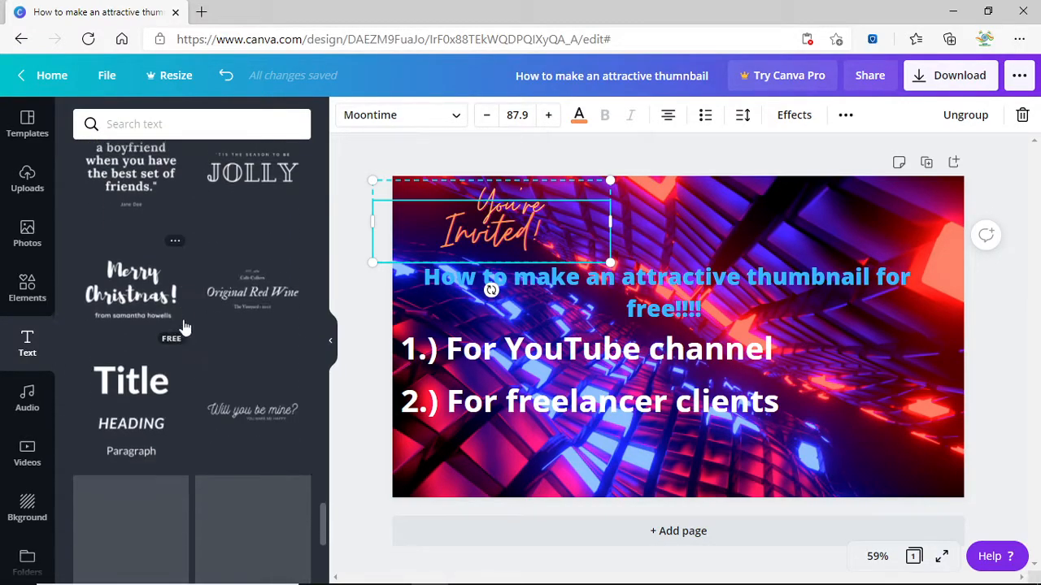
Search stock photos for "shocking" and insert the surprised man-in-red-shirt photo.
click(33, 427)
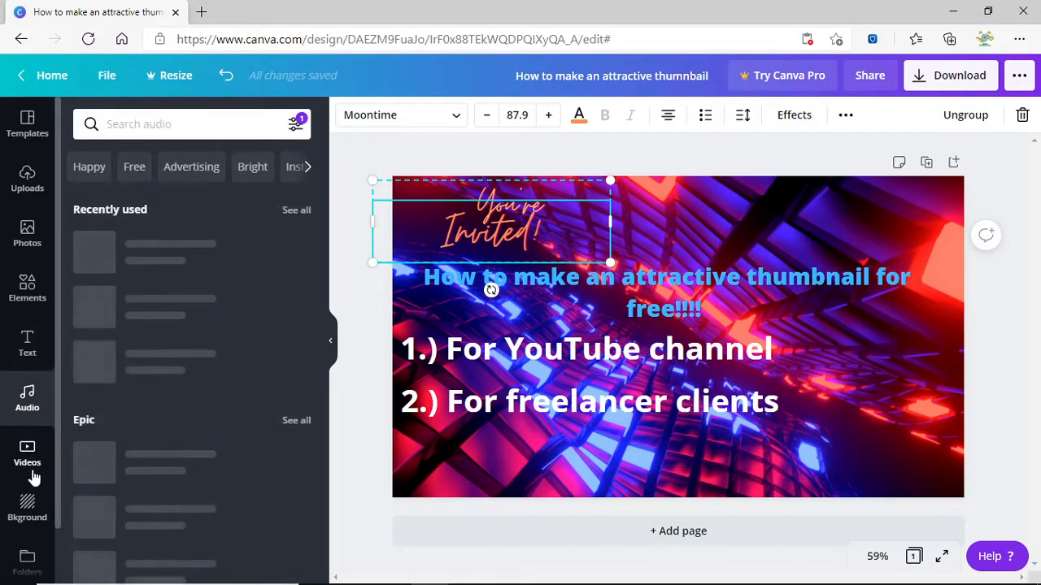
click(30, 468)
click(27, 344)
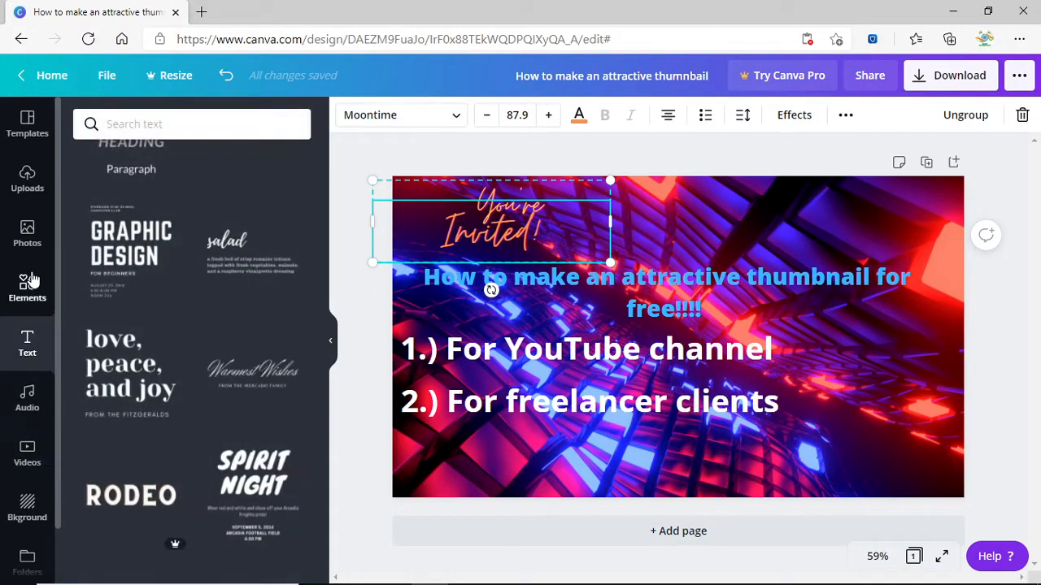
click(27, 238)
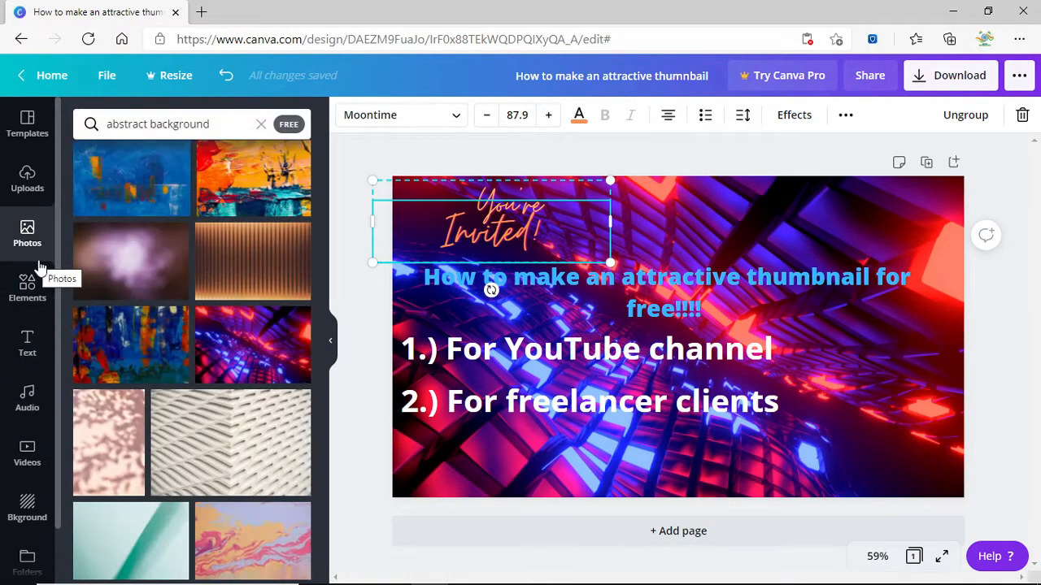
click(167, 122)
text(sh)
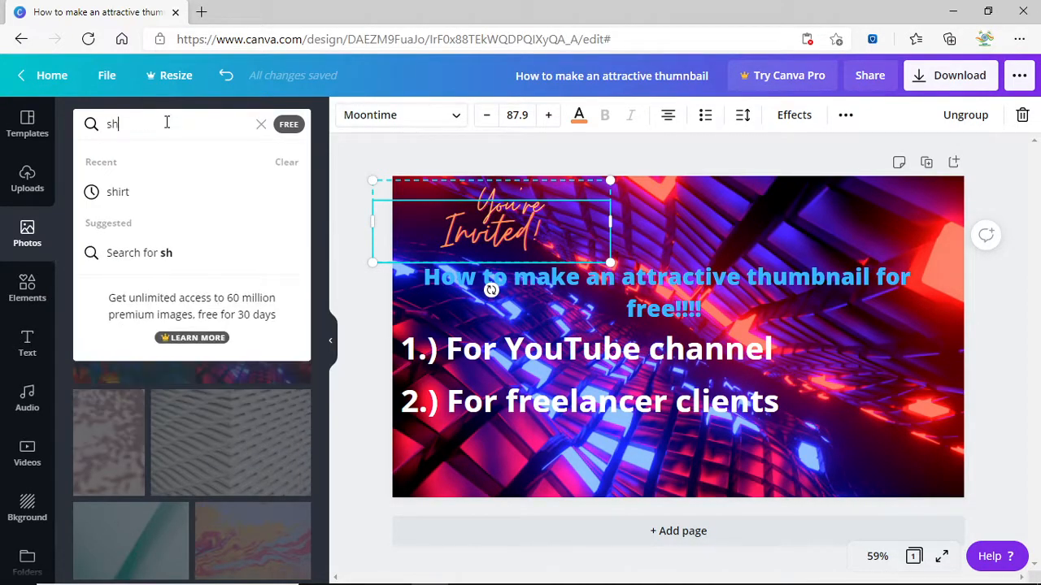
text(ocking)
key(Return)
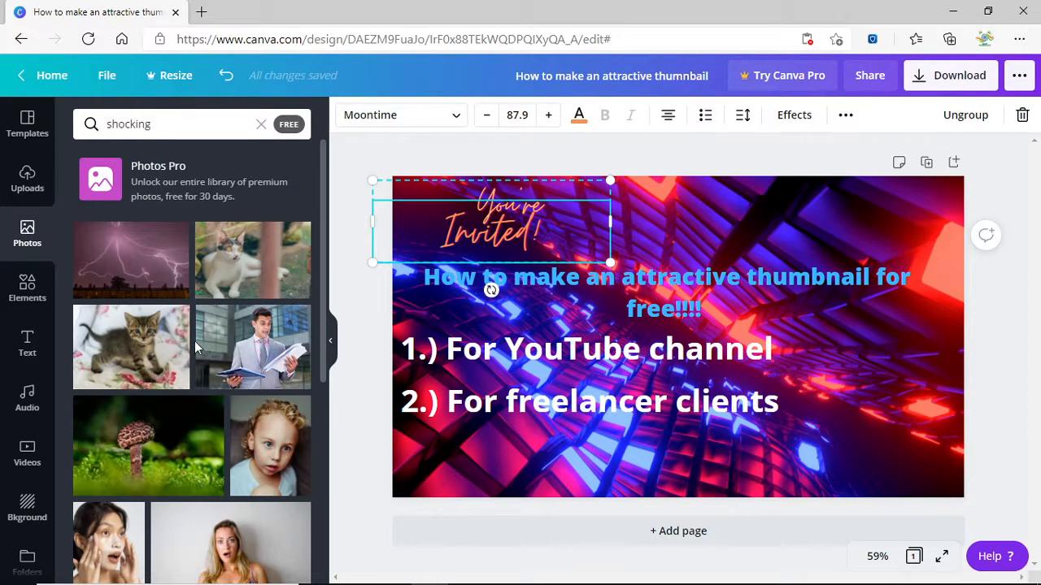
scroll(195, 348, down, 5)
scroll(171, 395, down, 3)
scroll(252, 395, down, 3)
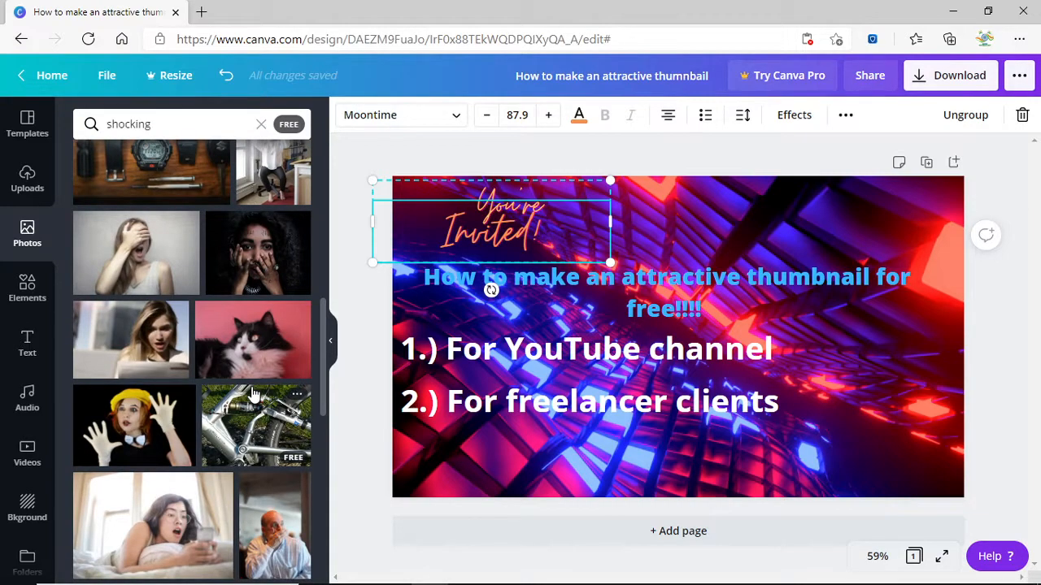
scroll(252, 394, down, 3)
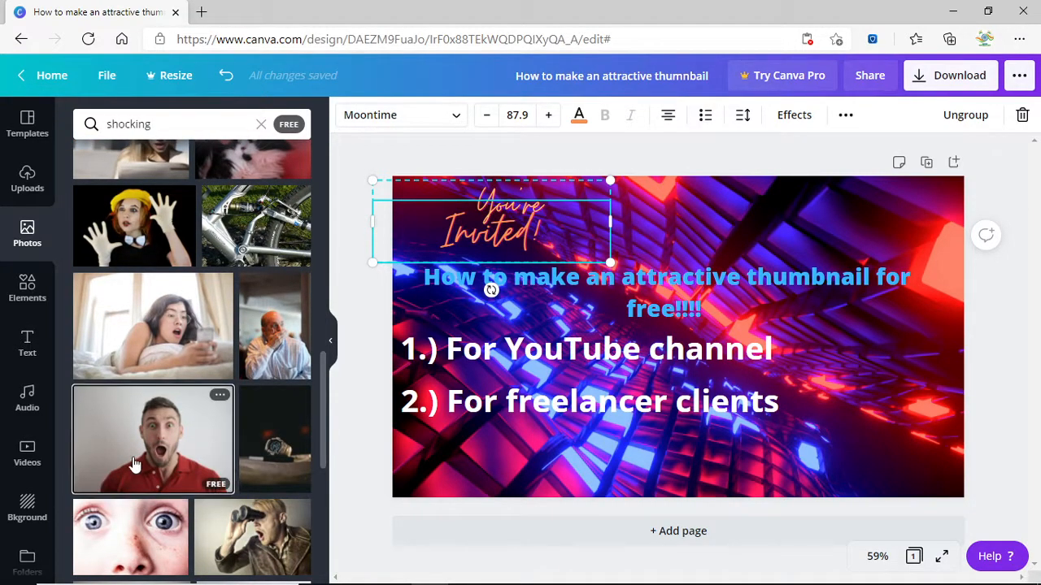
click(180, 450)
scroll(167, 443, down, 3)
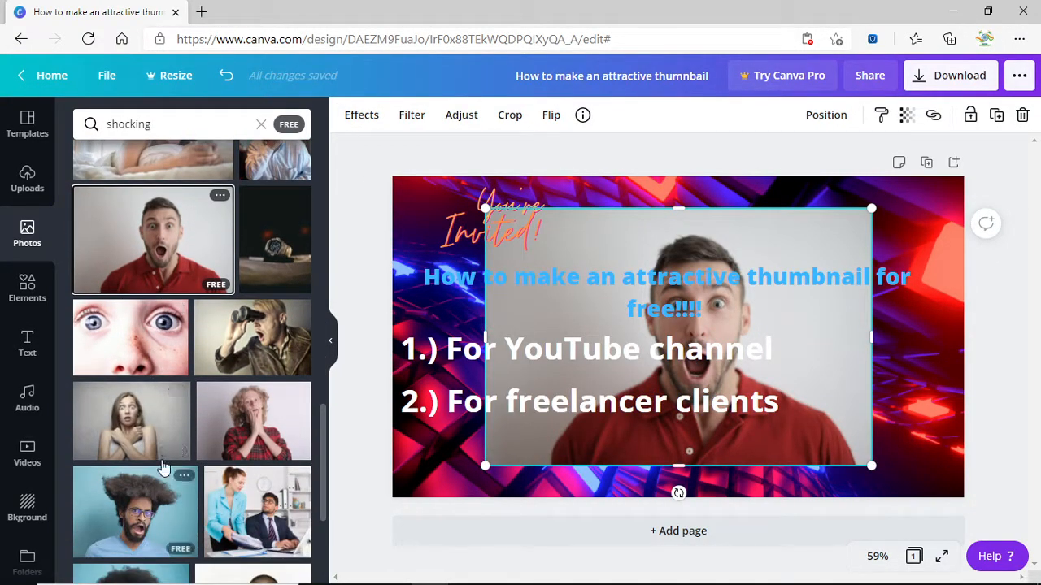
scroll(230, 425, down, 3)
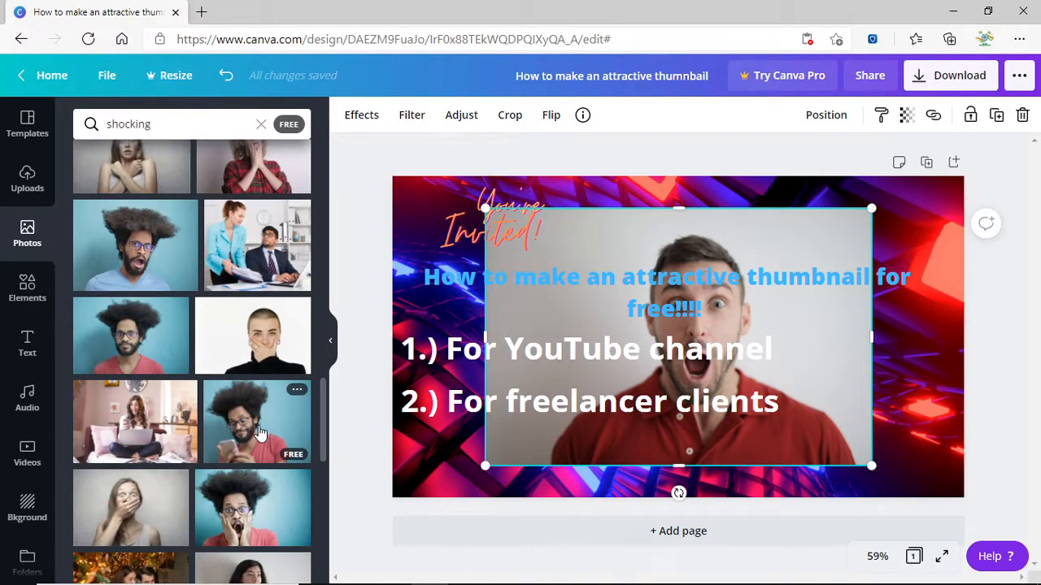
scroll(279, 384, down, 3)
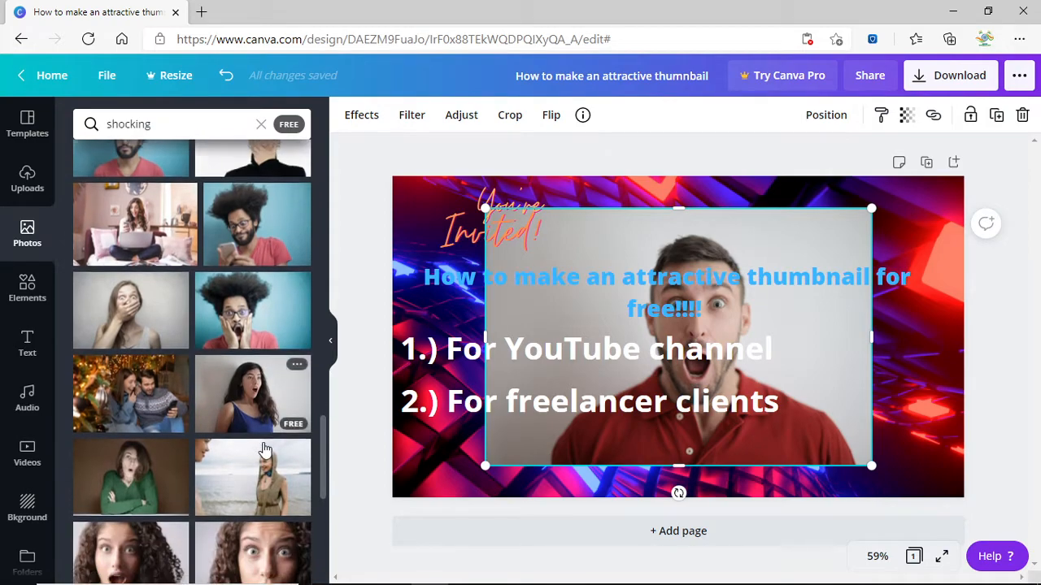
scroll(264, 449, down, 3)
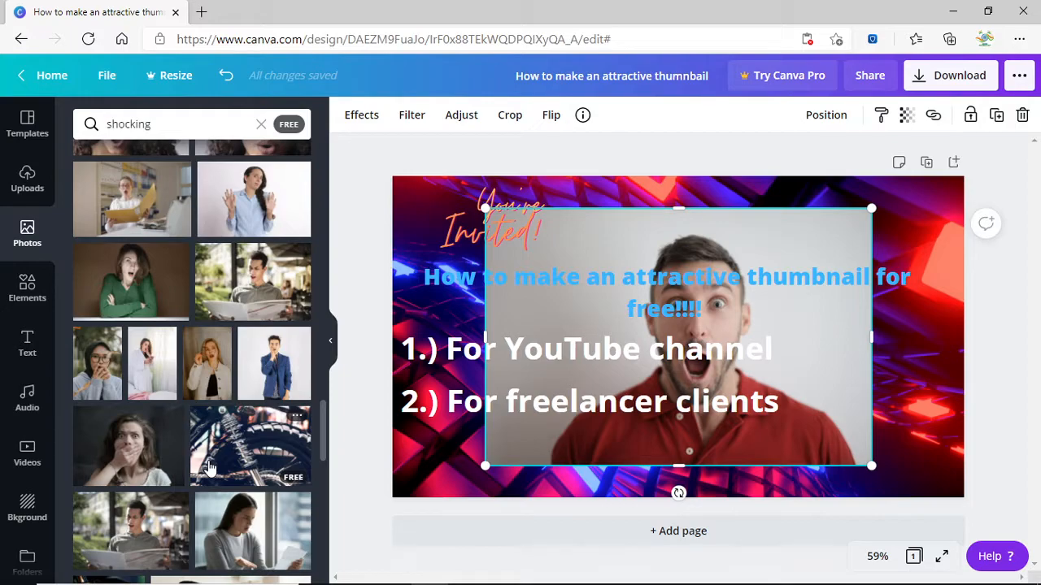
scroll(209, 468, down, 2)
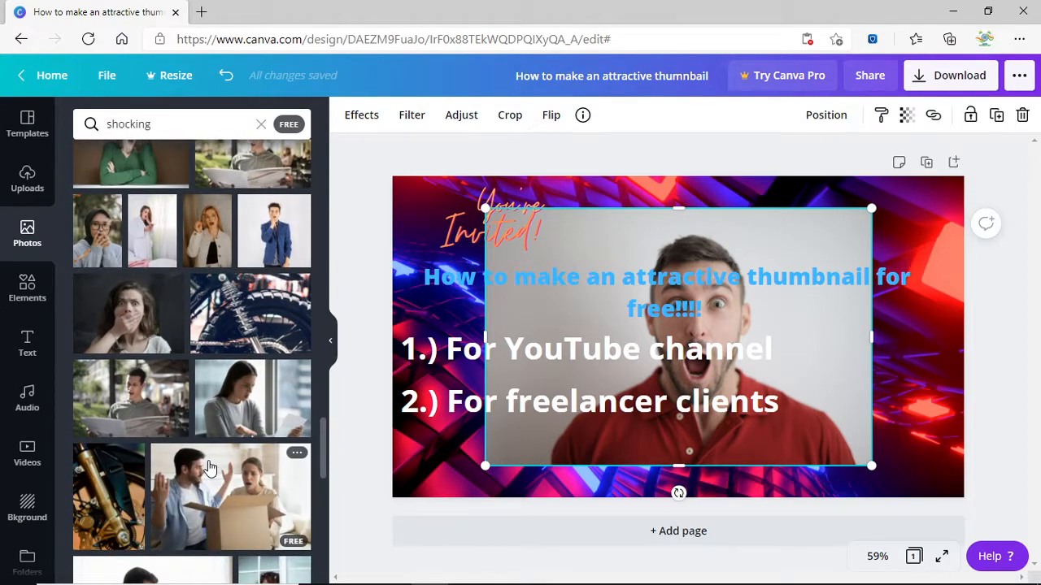
scroll(209, 467, down, 4)
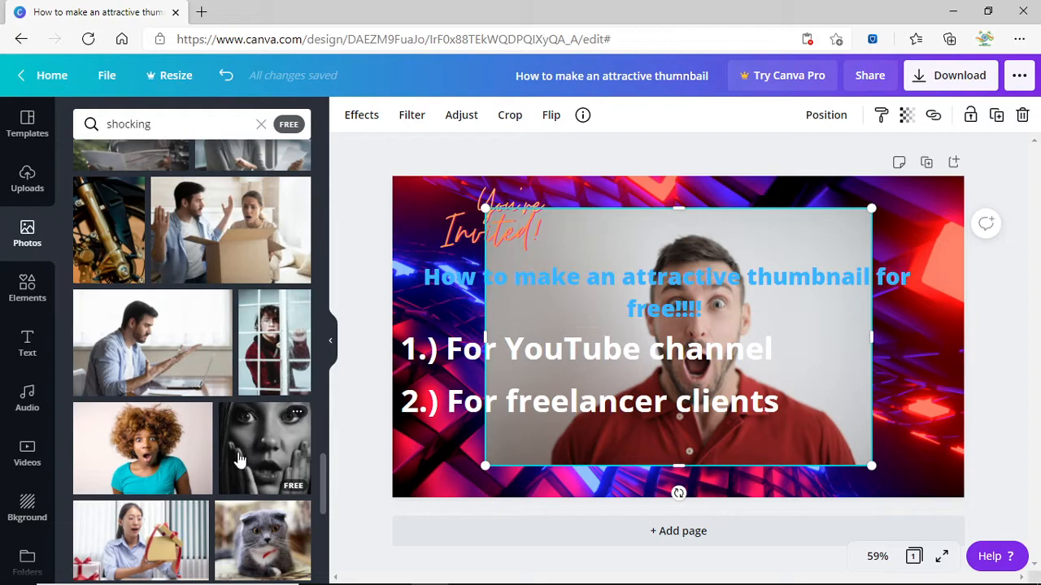
scroll(238, 461, down, 2)
scroll(216, 462, down, 2)
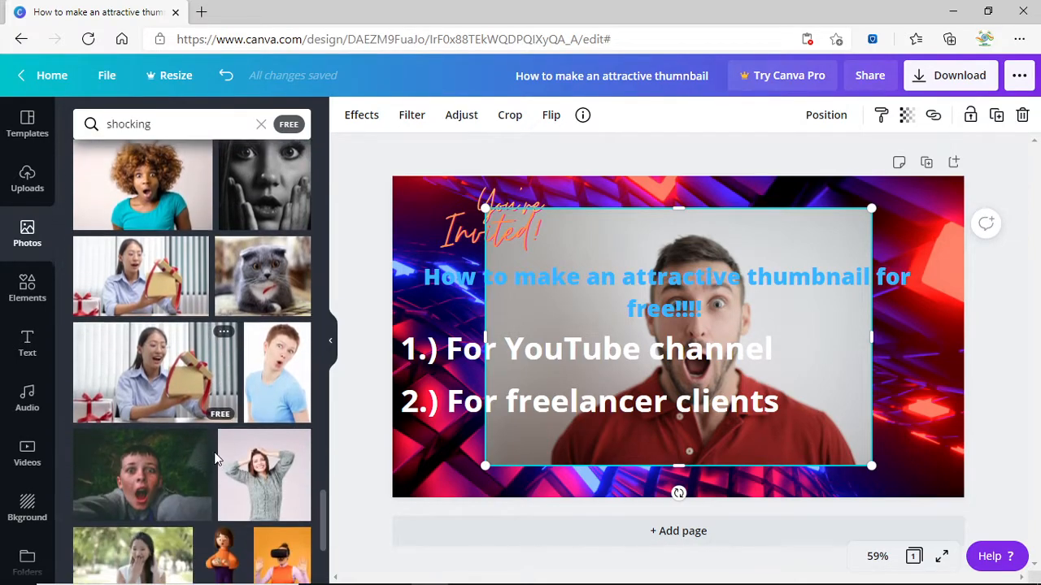
scroll(268, 390, down, 3)
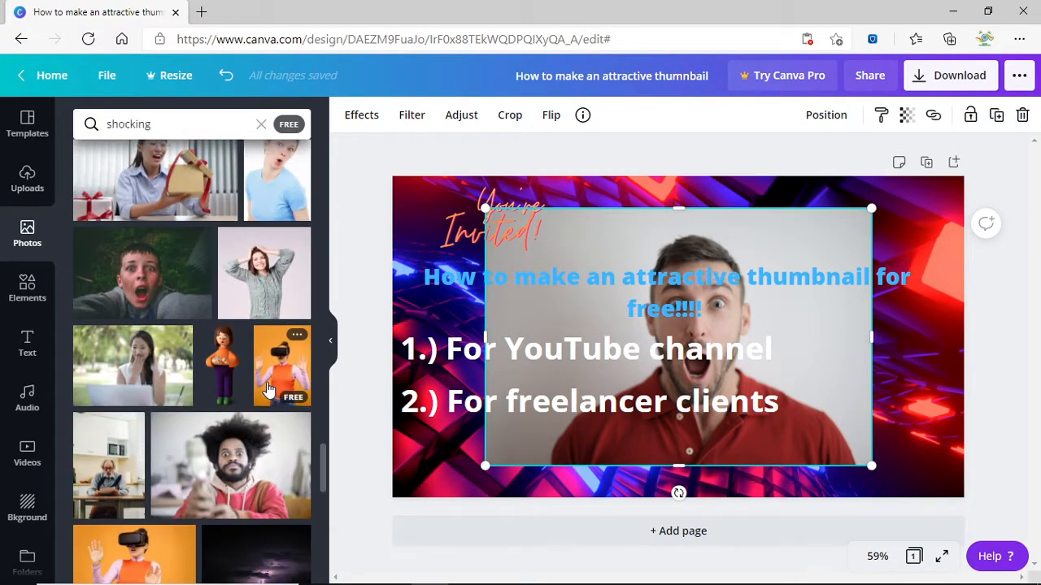
scroll(262, 319, down, 2)
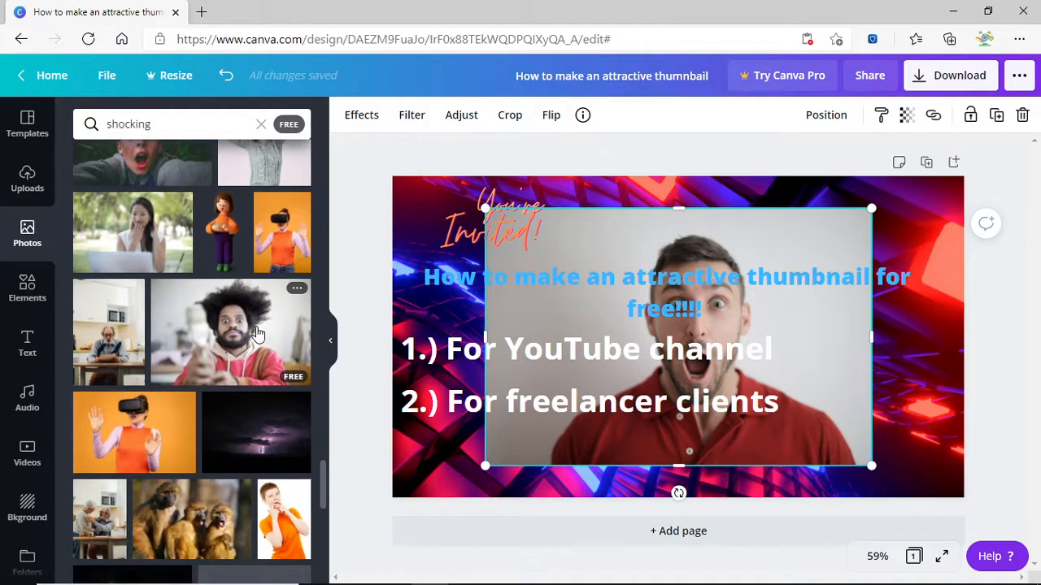
scroll(141, 433, down, 4)
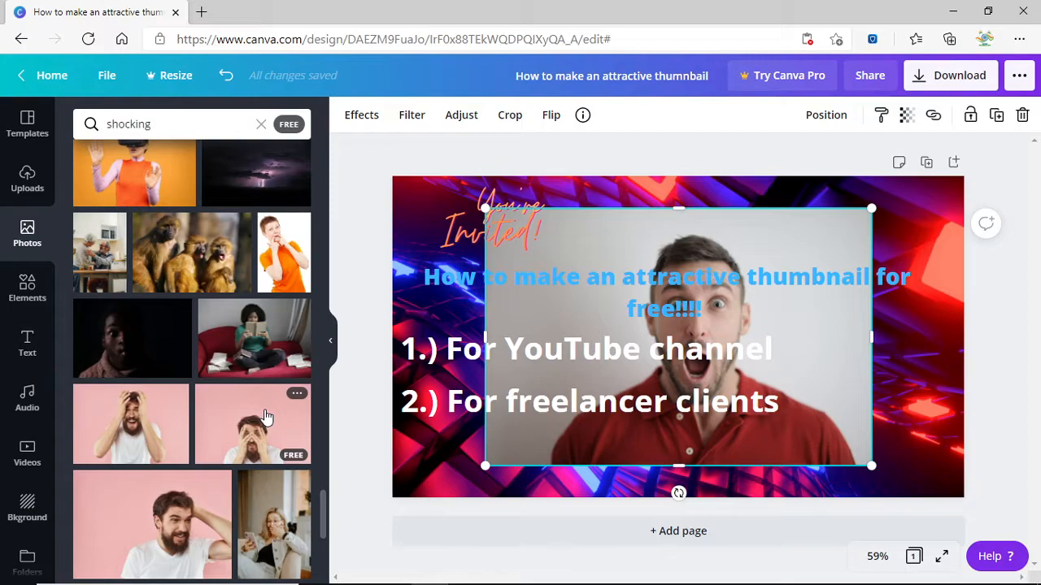
scroll(265, 417, down, 5)
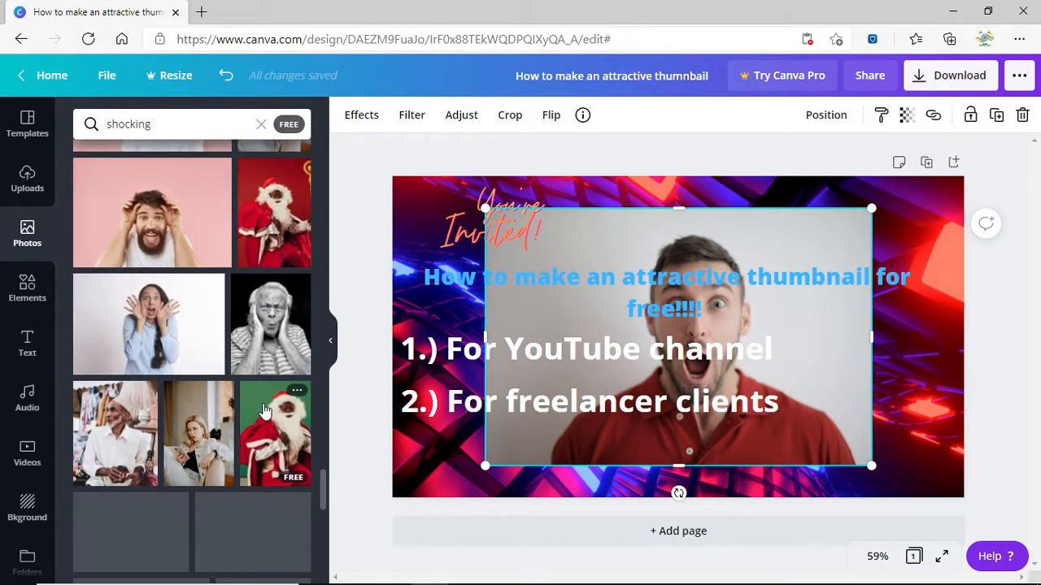
scroll(262, 358, down, 4)
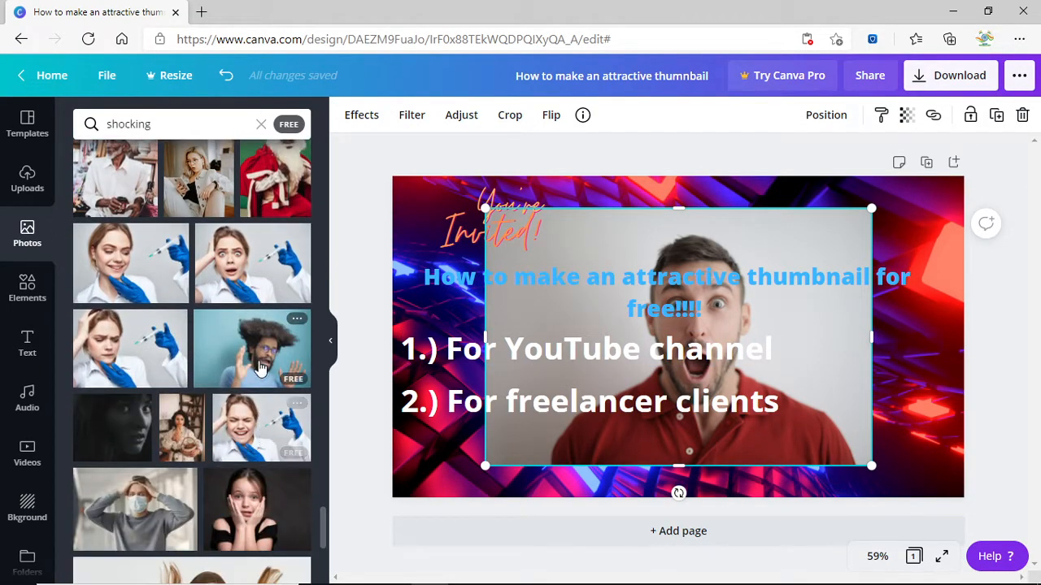
scroll(252, 354, up, 1)
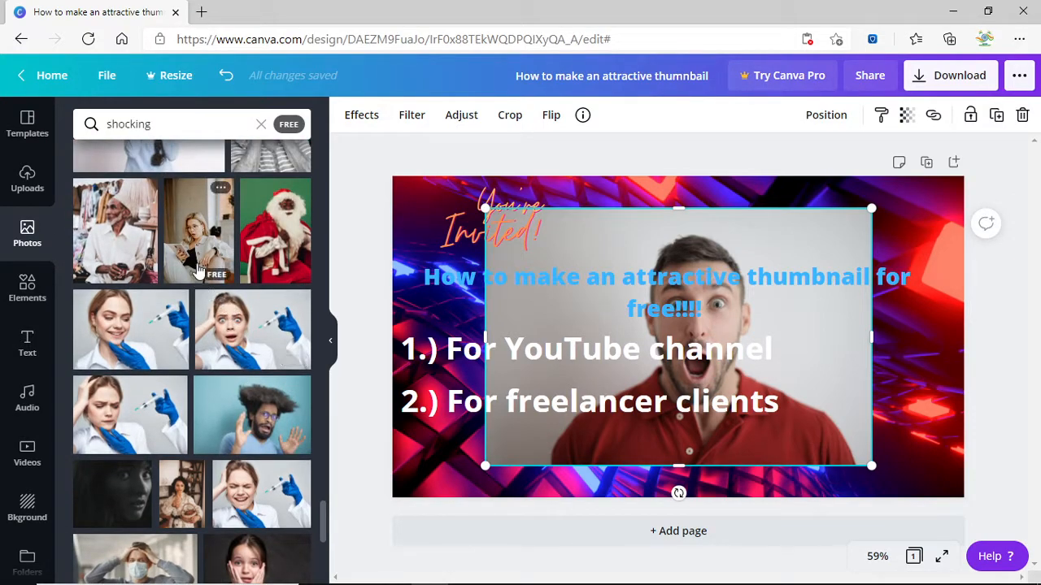
scroll(224, 478, down, 4)
scroll(204, 447, down, 6)
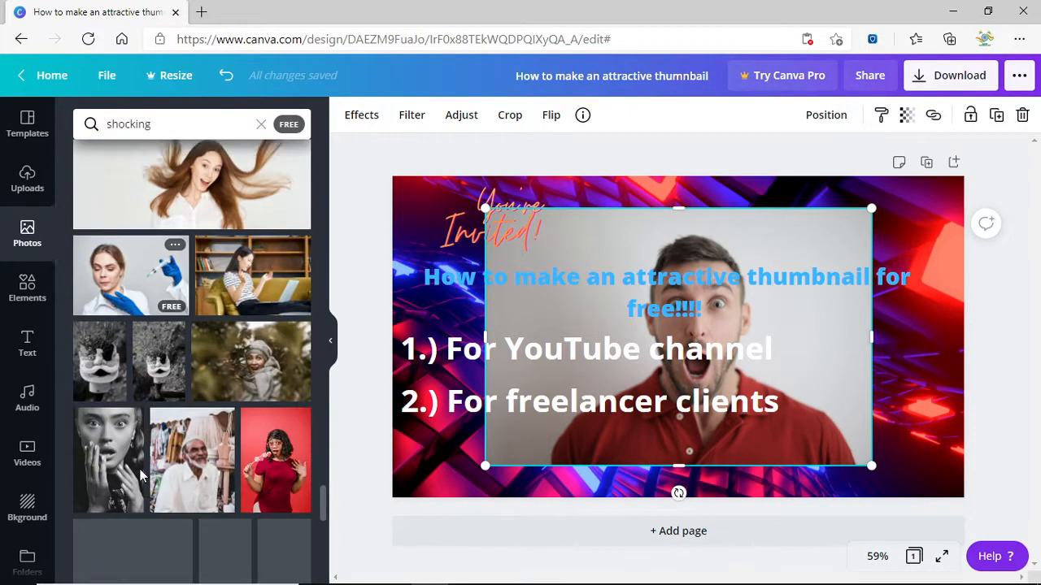
scroll(185, 416, down, 5)
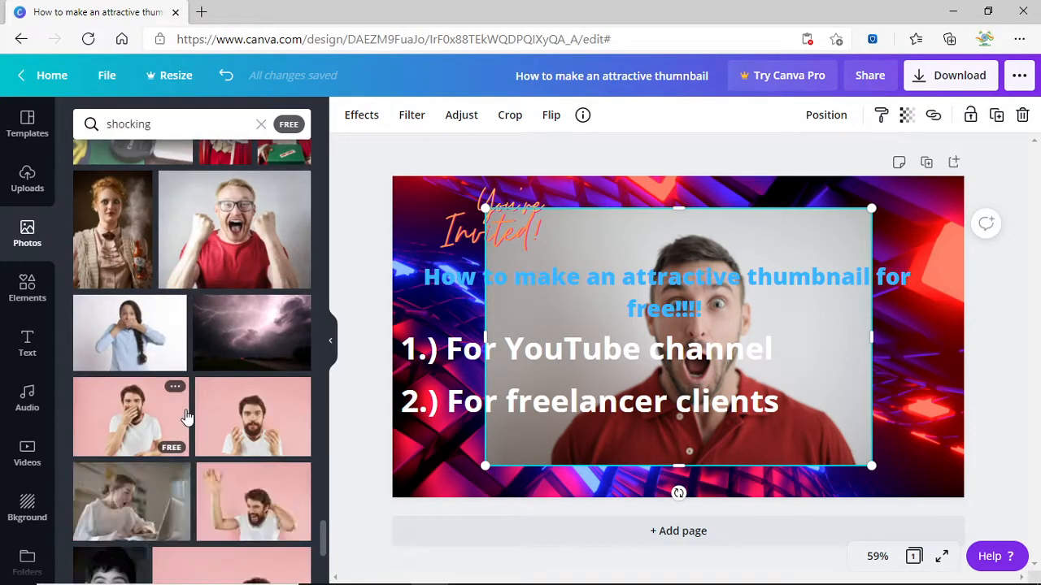
scroll(185, 416, down, 5)
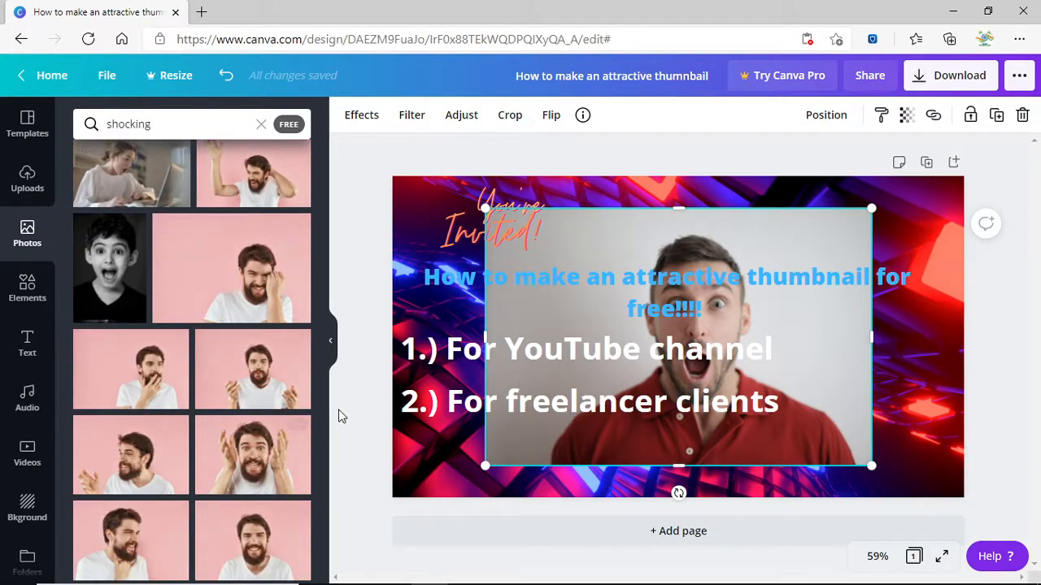
Shrink the man's photo and move it into the bottom-right corner.
click(331, 357)
drag(735, 464, 561, 348)
drag(504, 230, 774, 375)
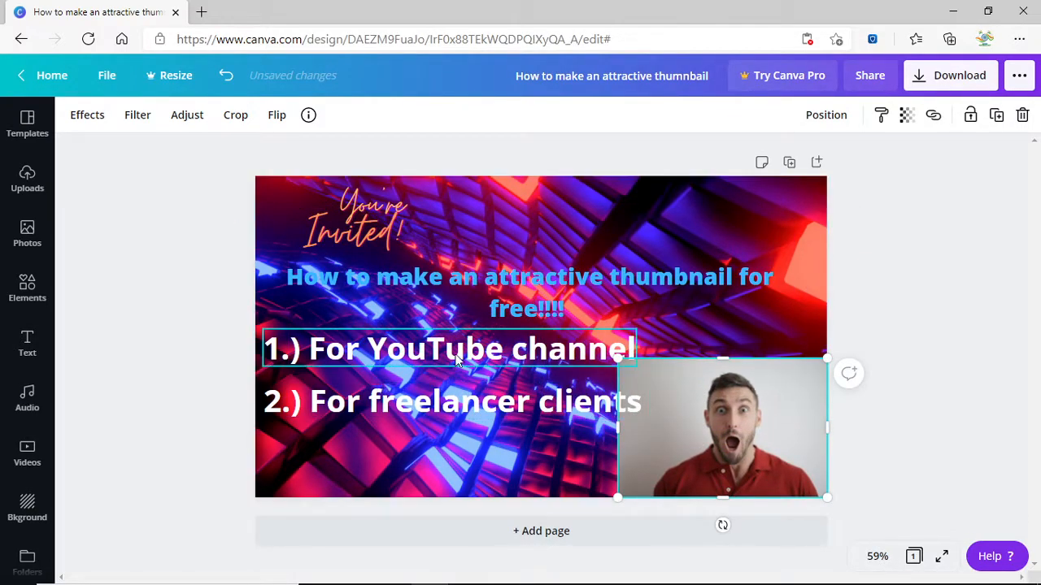
Nudge the title, script and numbered lines upward, and shrink line 2 to 48.4.
click(480, 292)
drag(481, 292, 480, 283)
drag(374, 231, 366, 223)
drag(427, 281, 438, 278)
drag(423, 360, 422, 348)
drag(423, 402, 423, 386)
drag(653, 403, 621, 398)
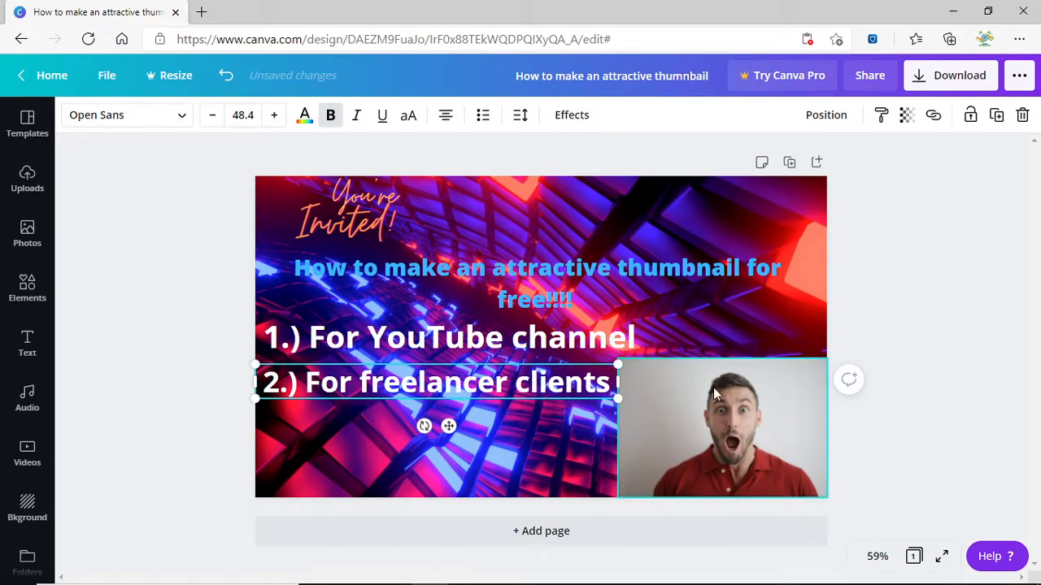
click(737, 416)
click(874, 414)
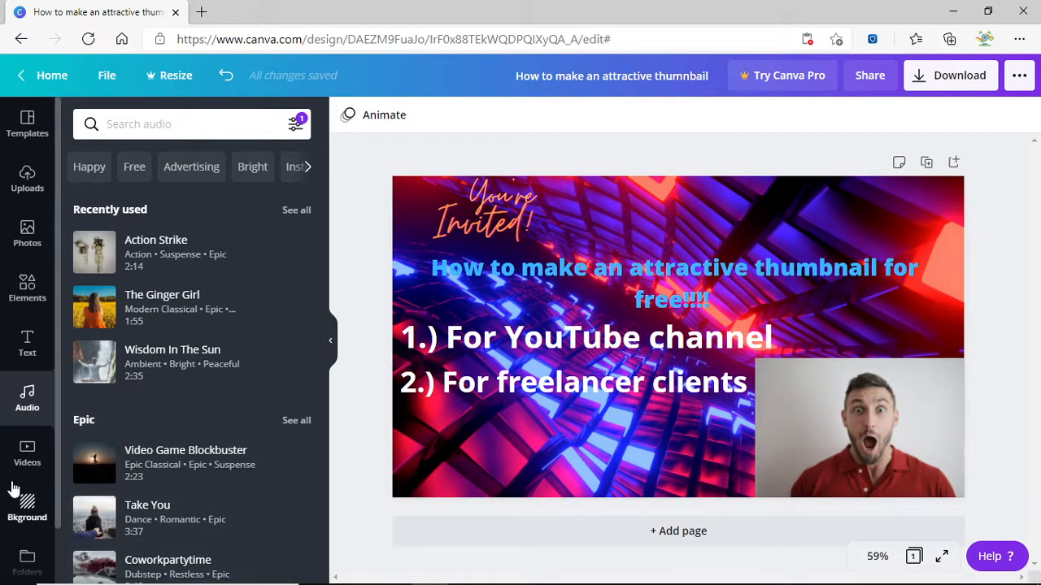
Switch between the Text and Elements panels, ending on the Elements library.
scroll(15, 509, down, 1)
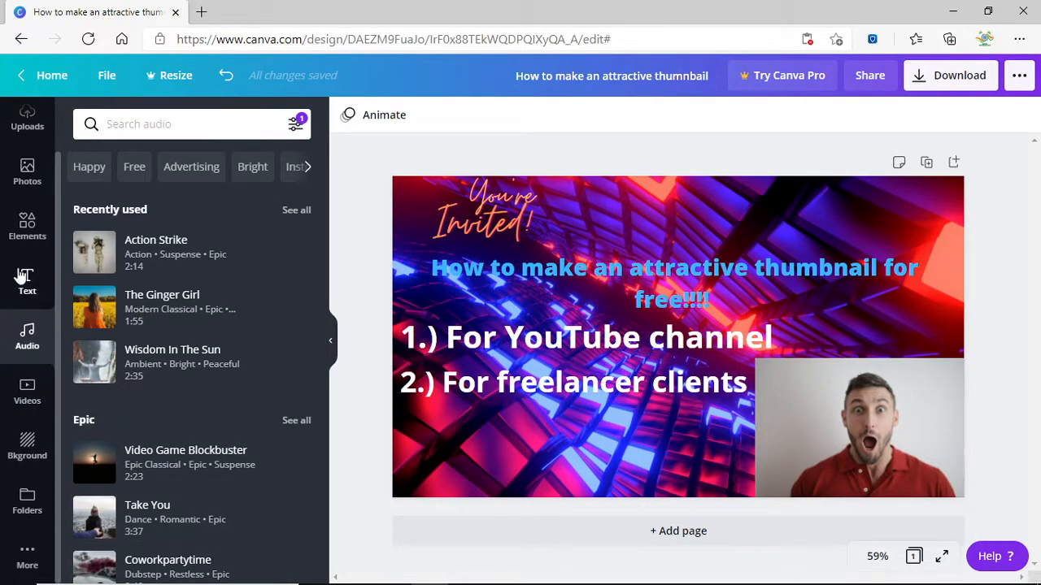
click(22, 277)
click(27, 229)
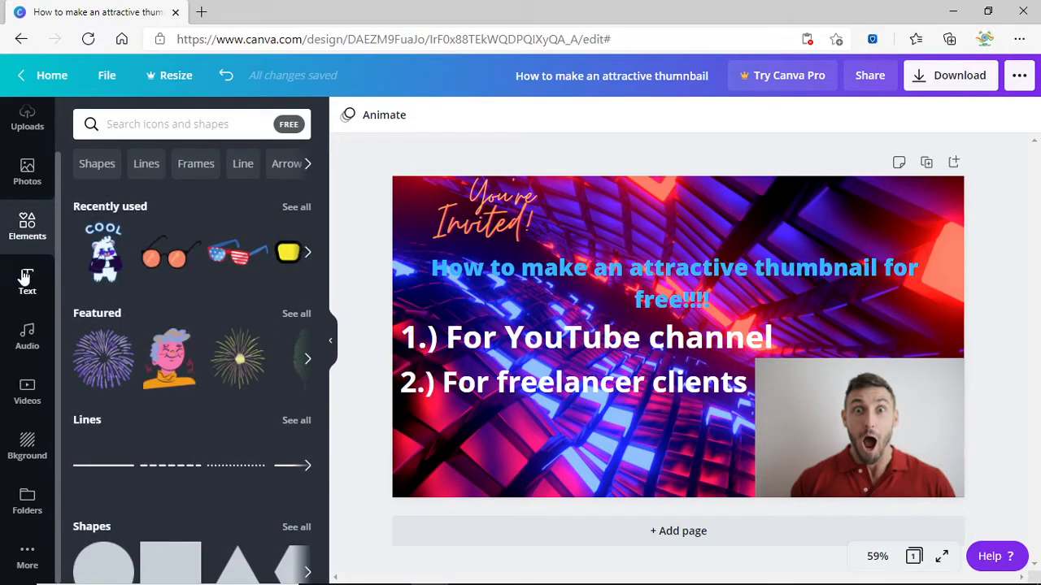
click(26, 279)
scroll(185, 238, down, 5)
scroll(147, 235, up, 5)
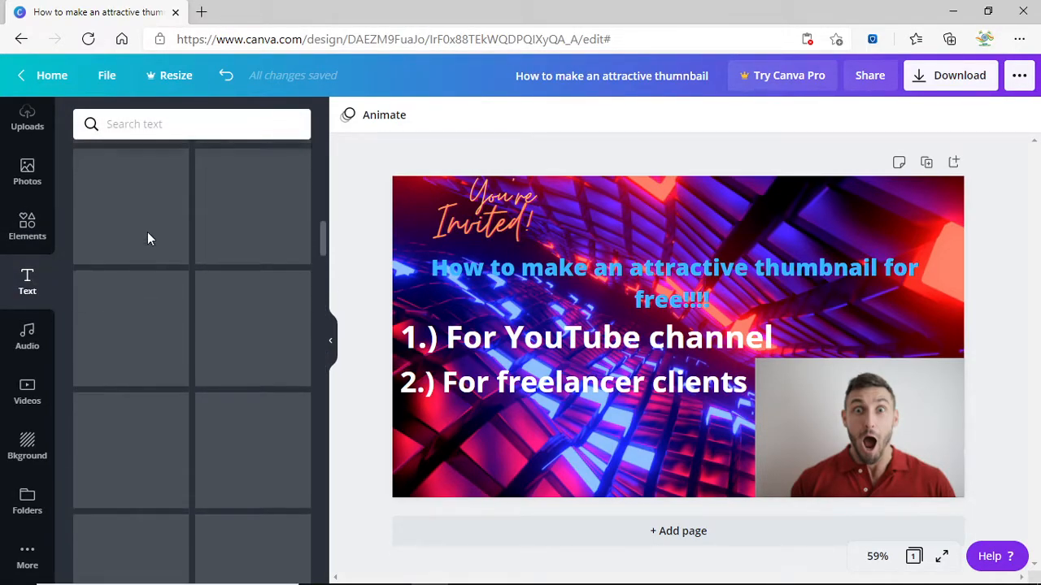
scroll(172, 219, up, 4)
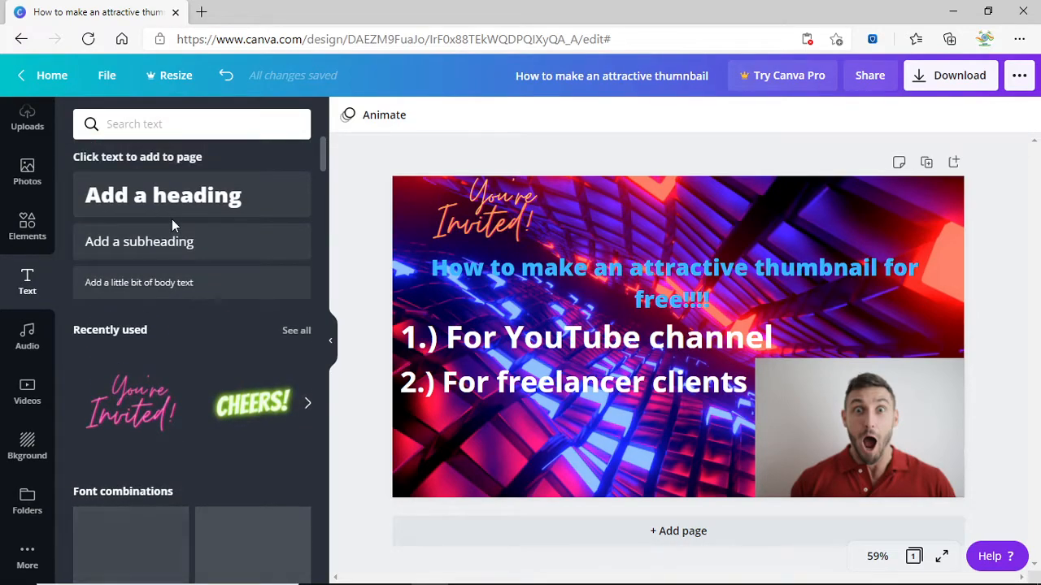
click(31, 229)
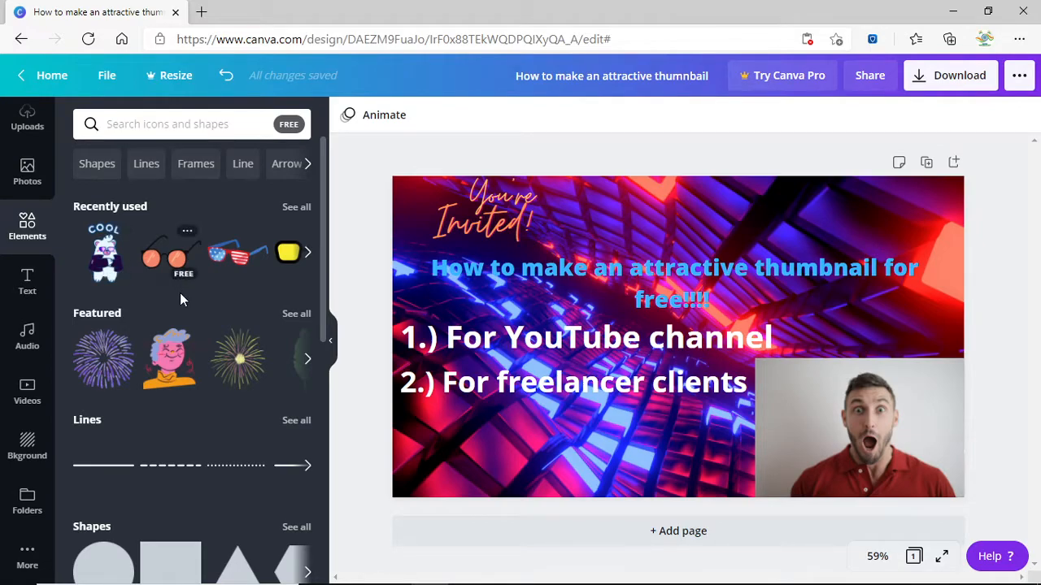
scroll(180, 299, down, 5)
scroll(182, 320, up, 5)
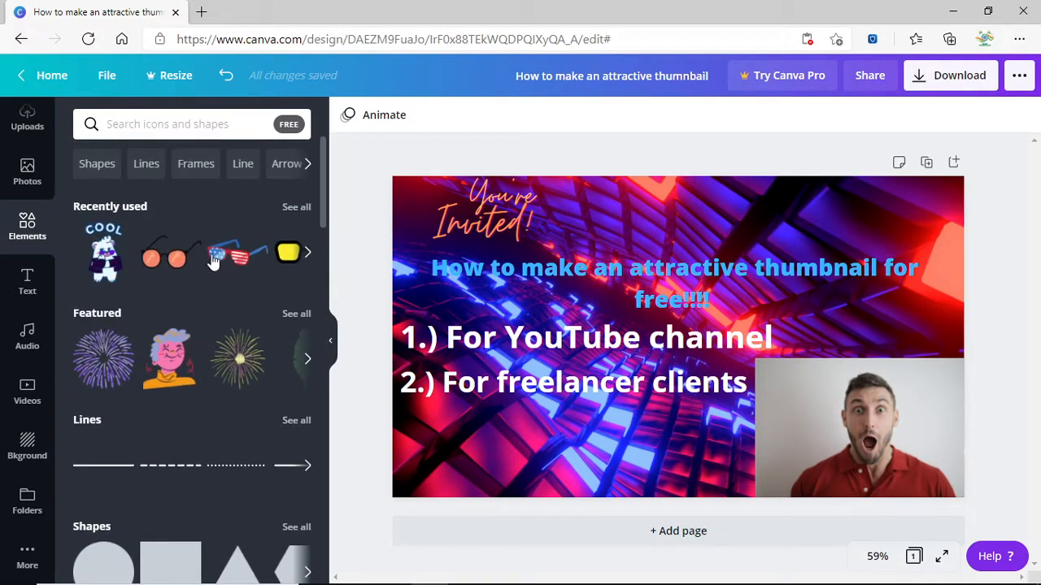
Scroll through Elements collections such as Organic Summer and Vivid Contrast Objects.
scroll(249, 284, down, 3)
scroll(250, 355, down, 2)
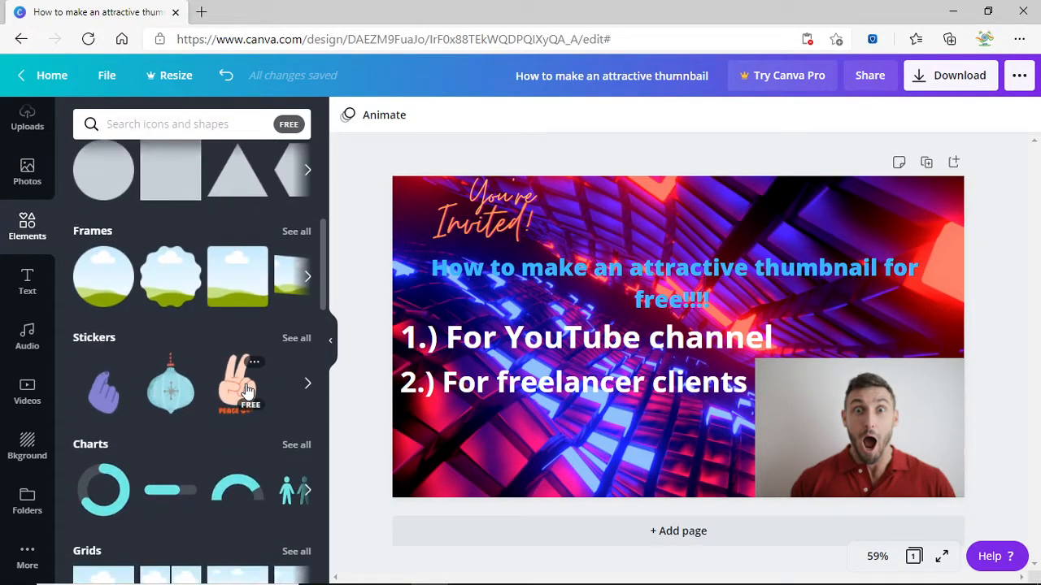
scroll(248, 391, down, 1)
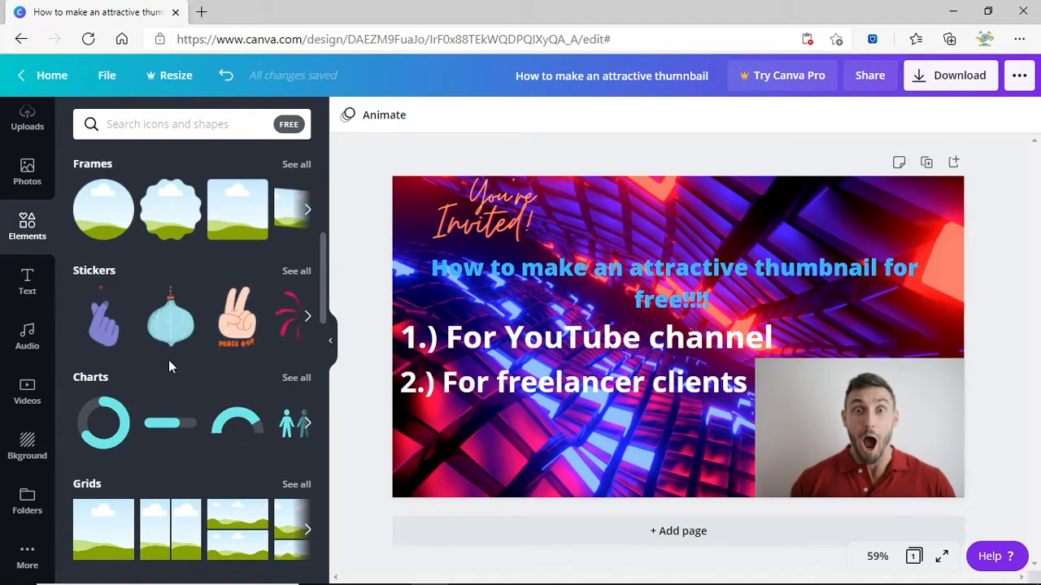
scroll(171, 367, down, 5)
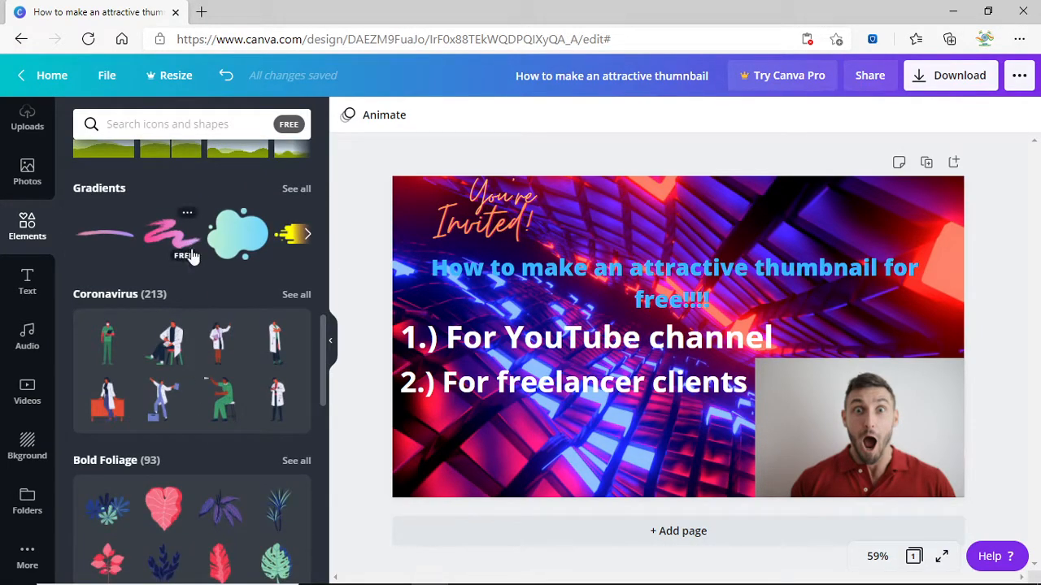
scroll(189, 250, down, 10)
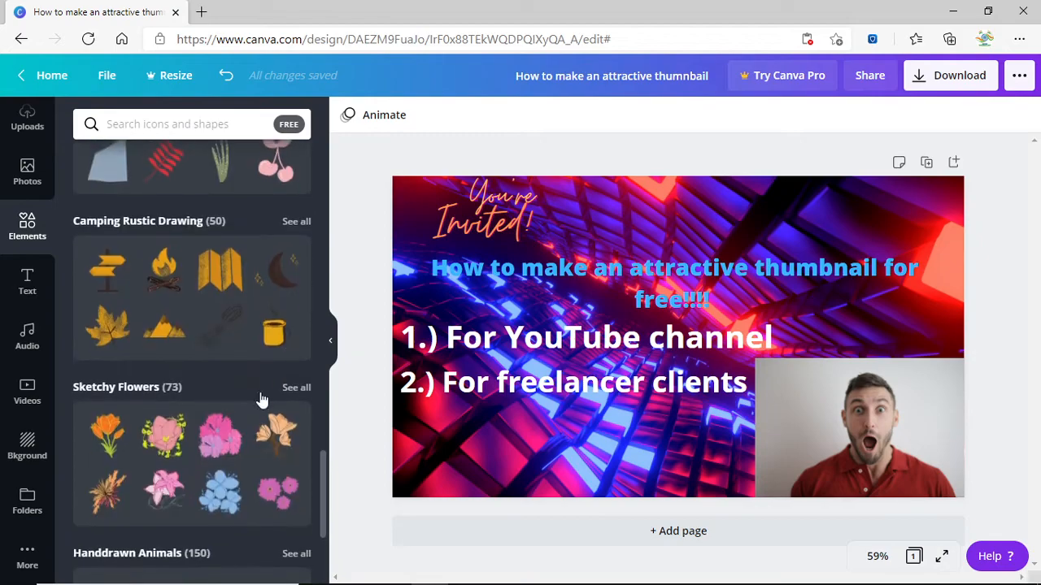
scroll(260, 395, down, 3)
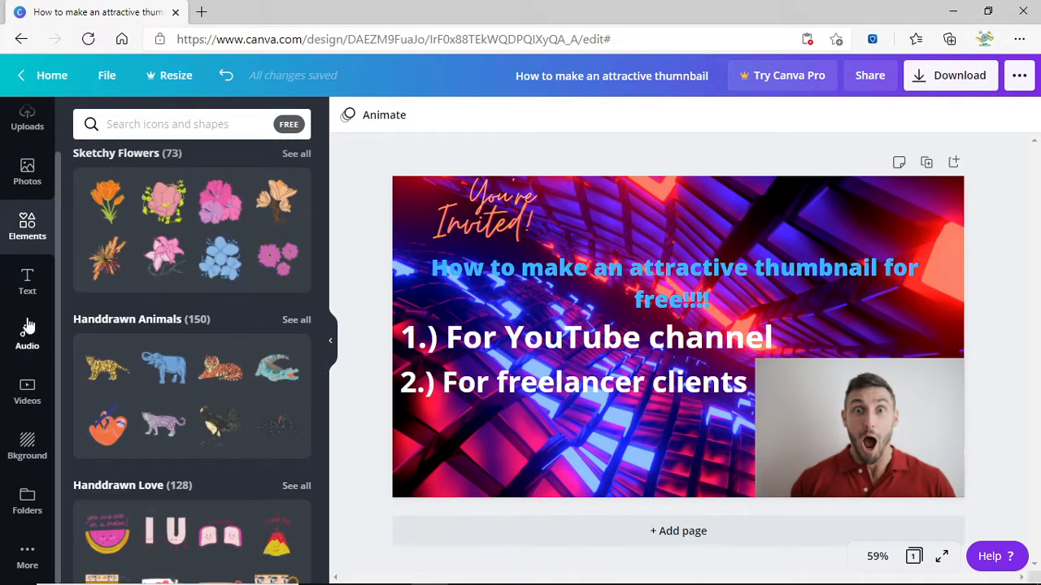
scroll(212, 415, down, 10)
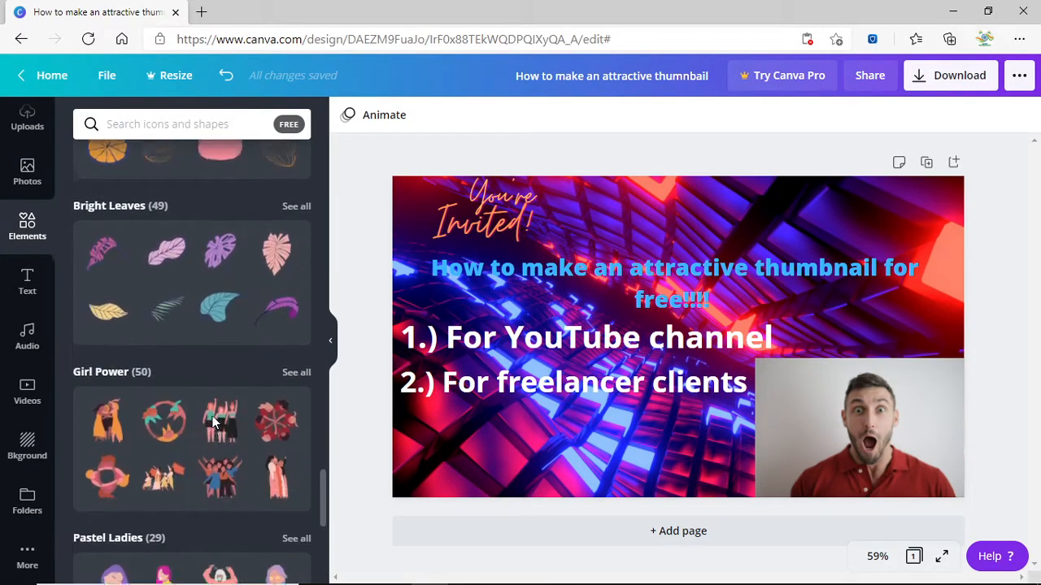
scroll(212, 415, down, 10)
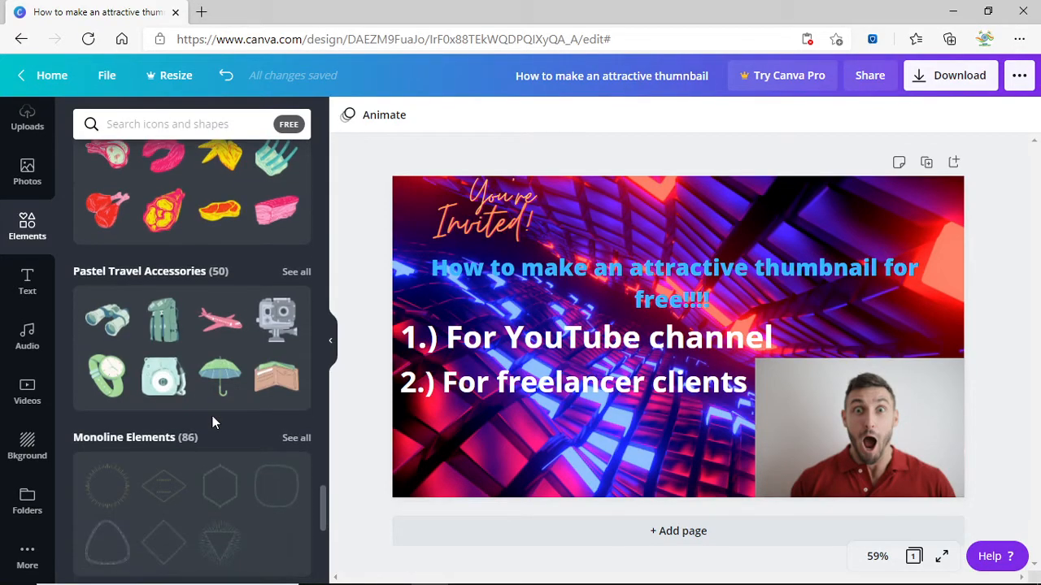
scroll(212, 423, down, 5)
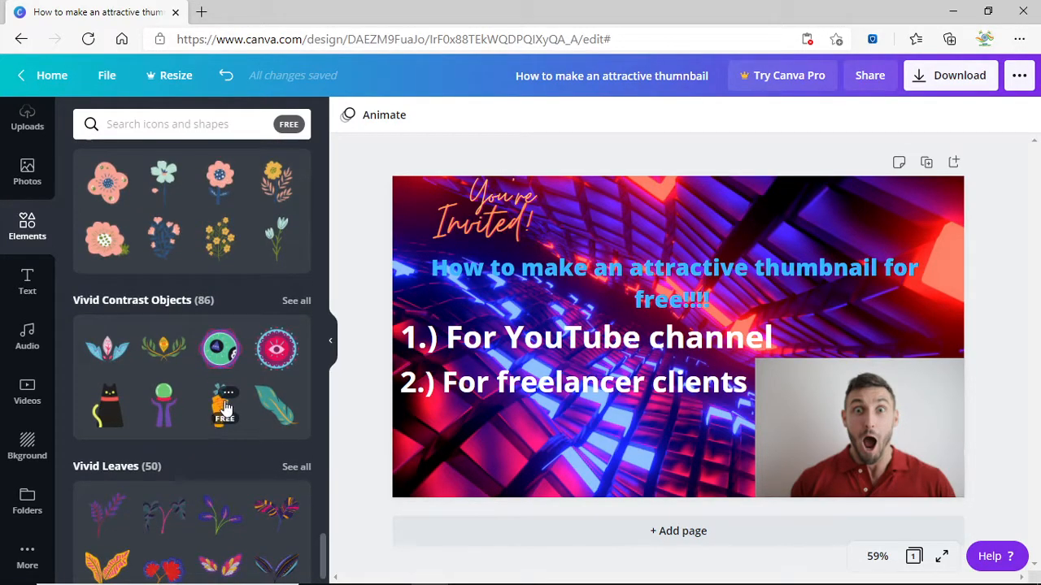
scroll(269, 358, down, 1)
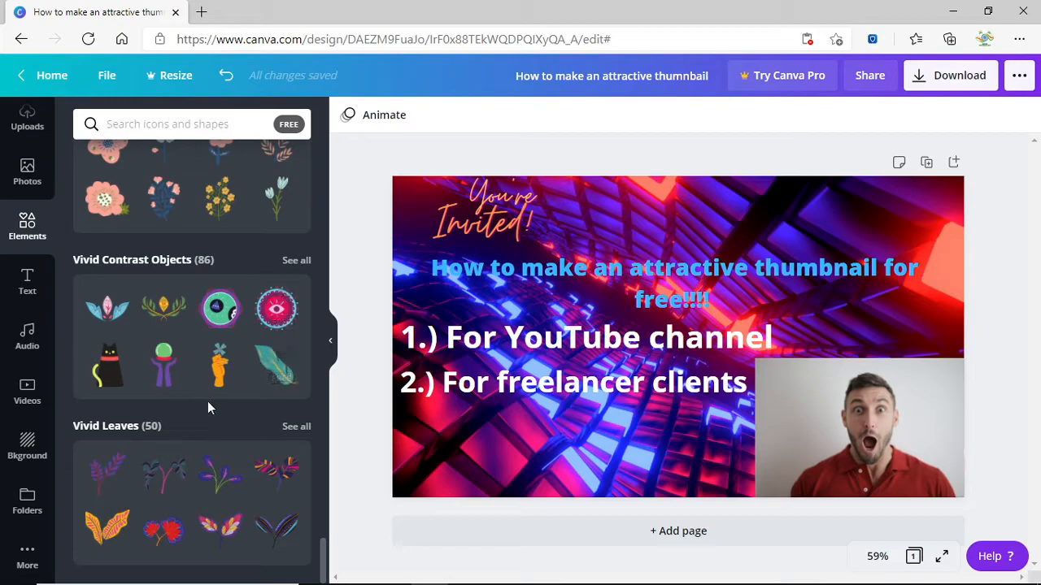
Add a pink eye sticker to the design, then delete it.
click(265, 323)
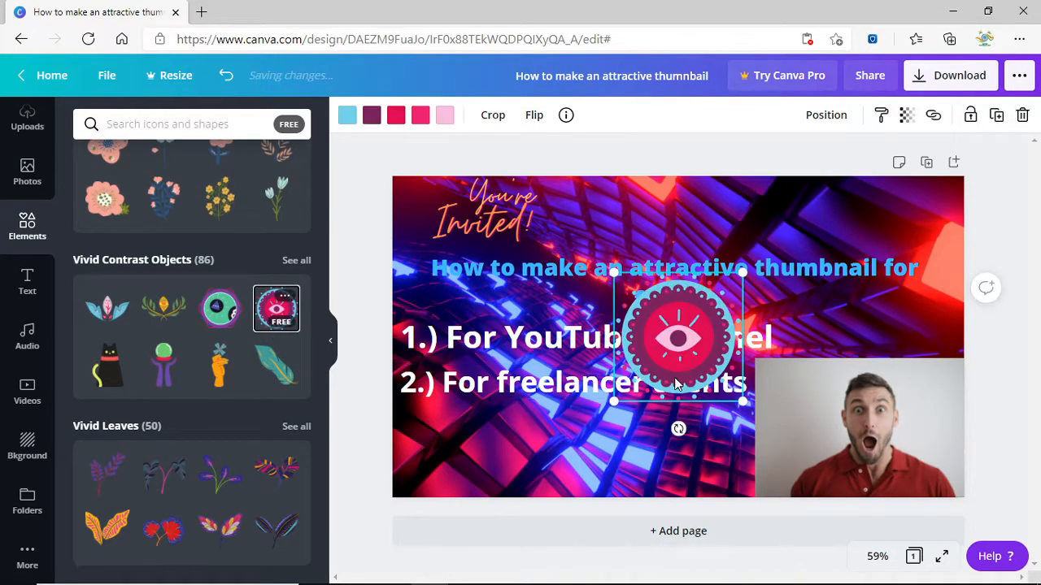
right_click(702, 348)
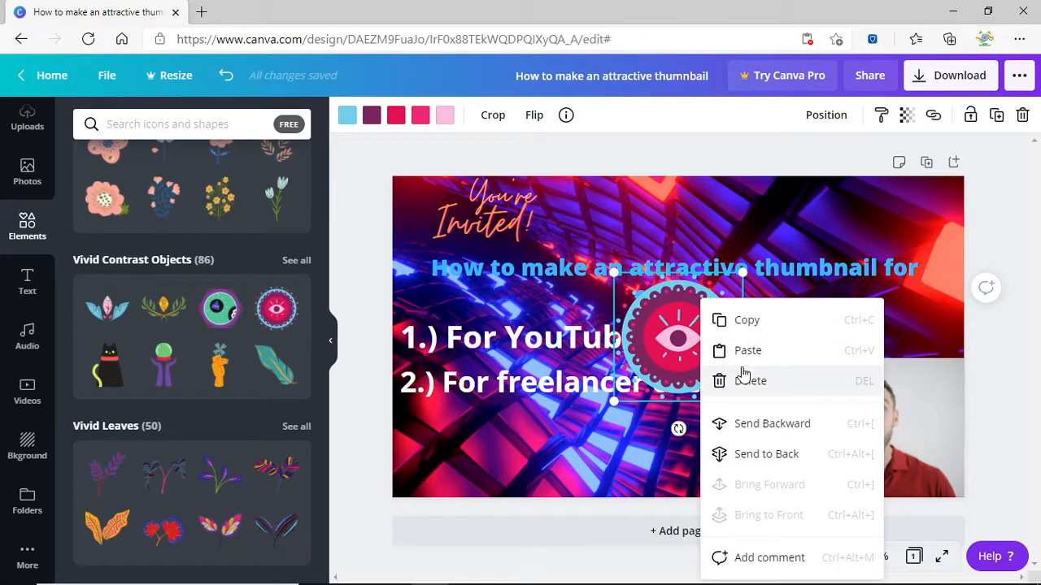
click(741, 378)
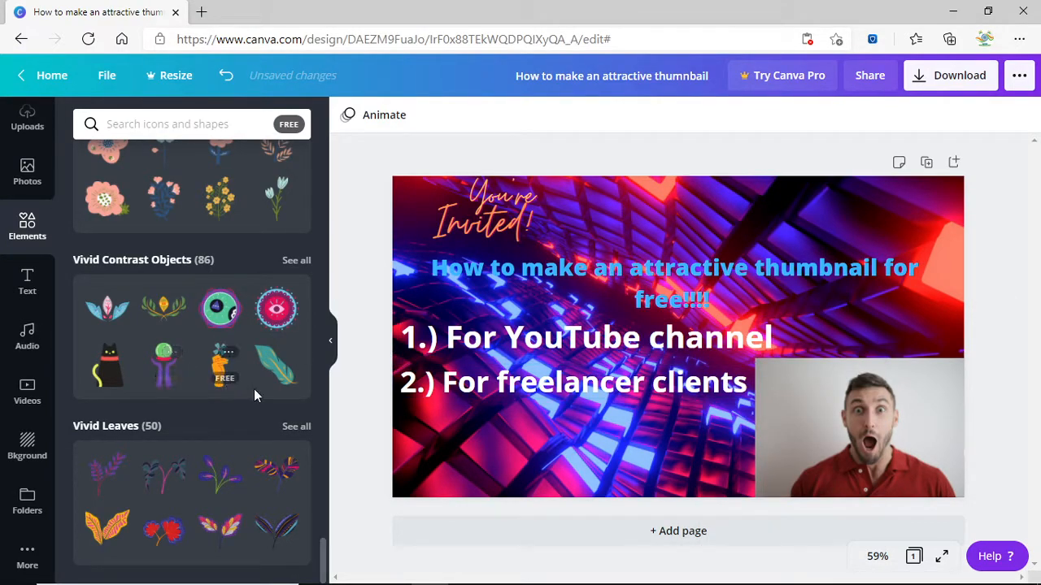
scroll(248, 389, up, 1)
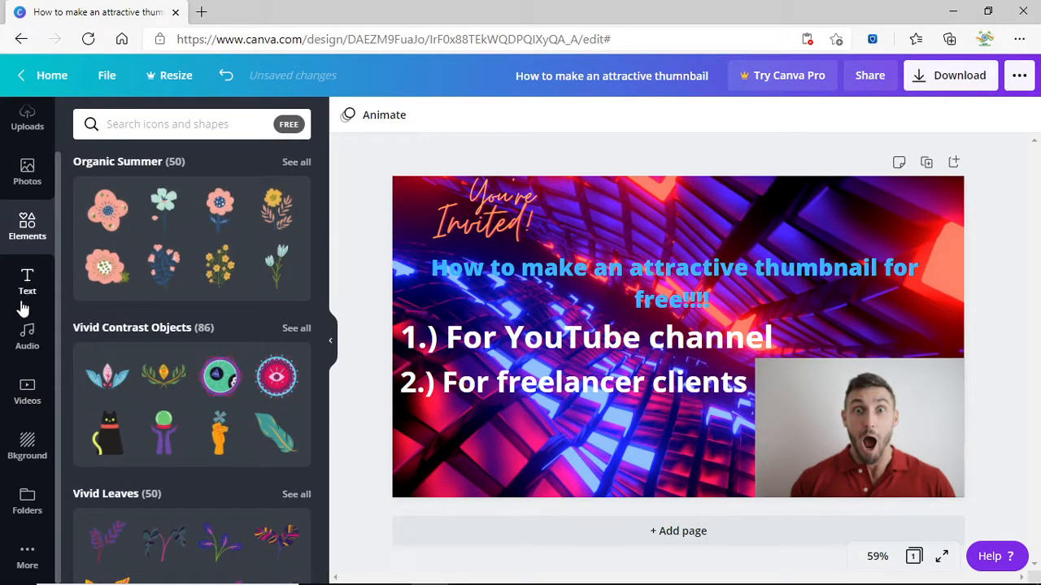
Add the teal "just breathe" font combination and shrink it onto the thumbnail.
click(24, 292)
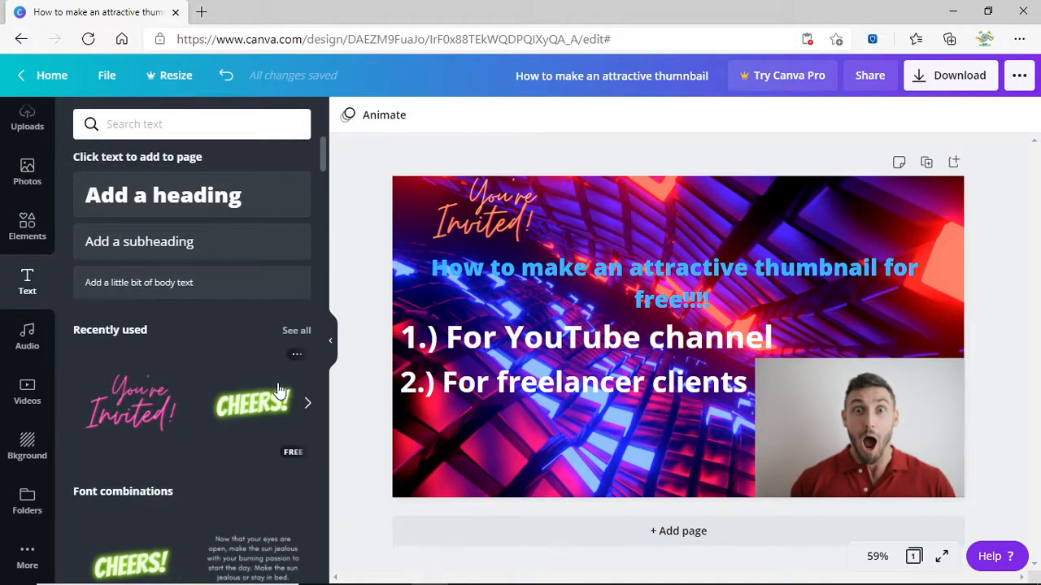
scroll(276, 389, down, 3)
scroll(209, 486, down, 3)
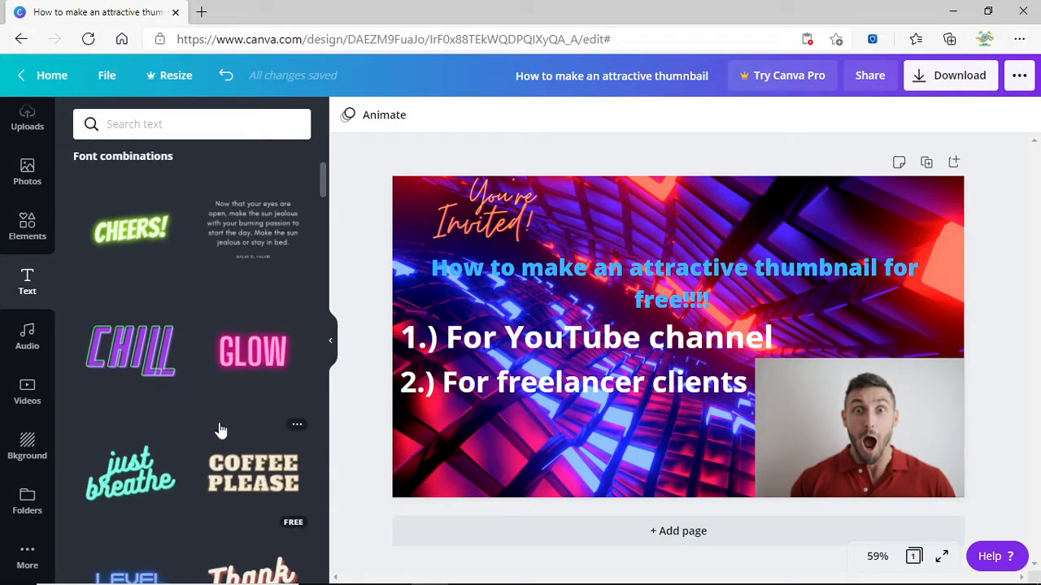
scroll(162, 416, down, 1)
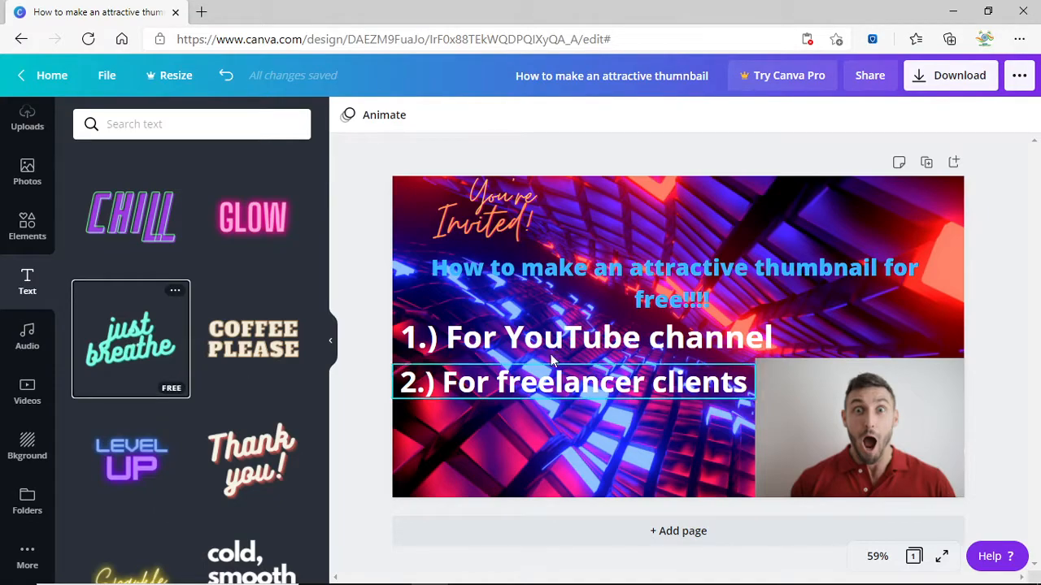
click(173, 329)
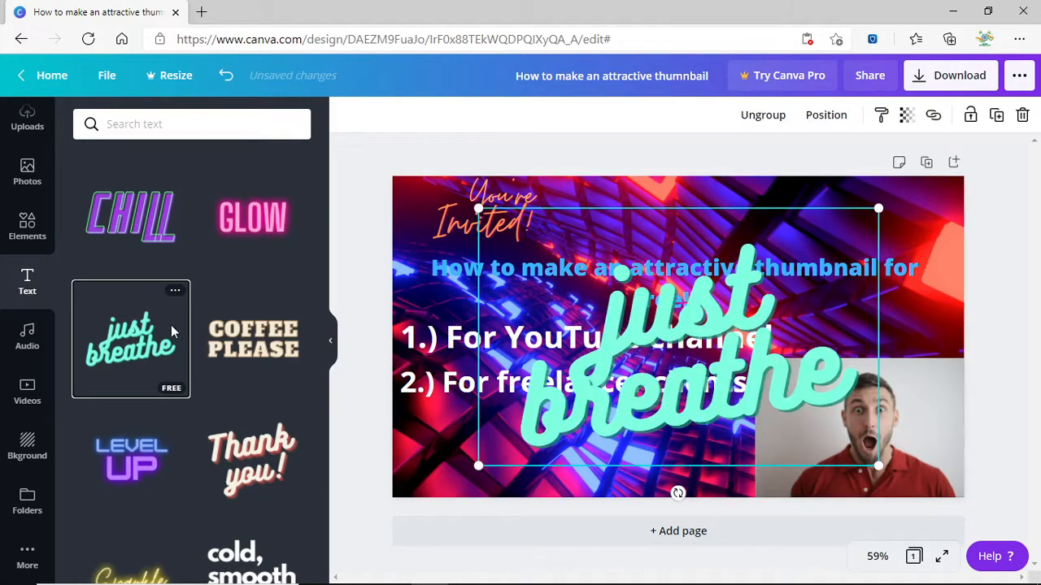
drag(878, 466, 695, 317)
drag(614, 273, 560, 426)
Fine-tune "just breathe" to sit under the freelancer clients line, left of the photo.
click(992, 307)
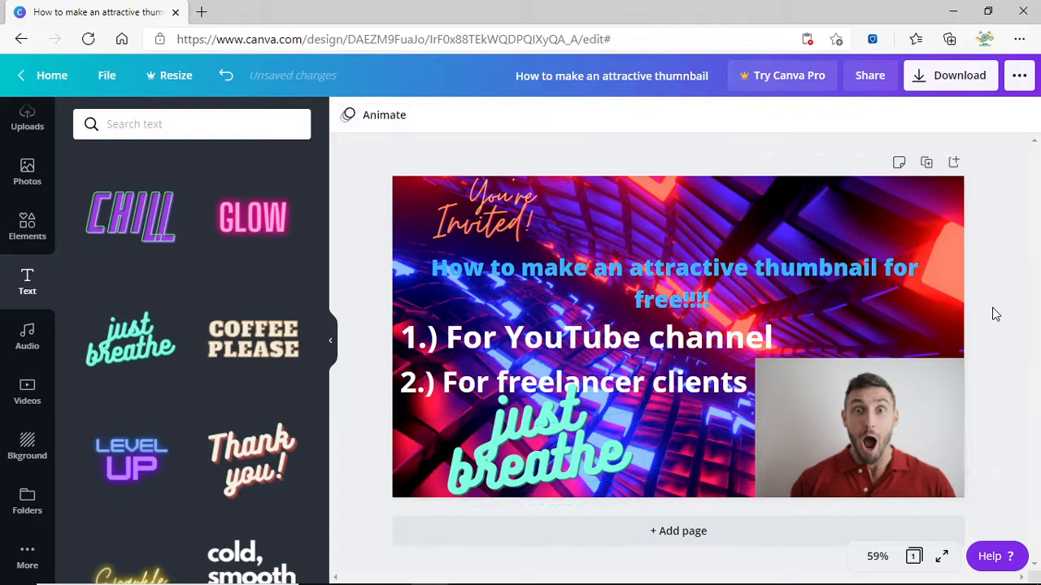
click(514, 493)
drag(579, 423, 599, 418)
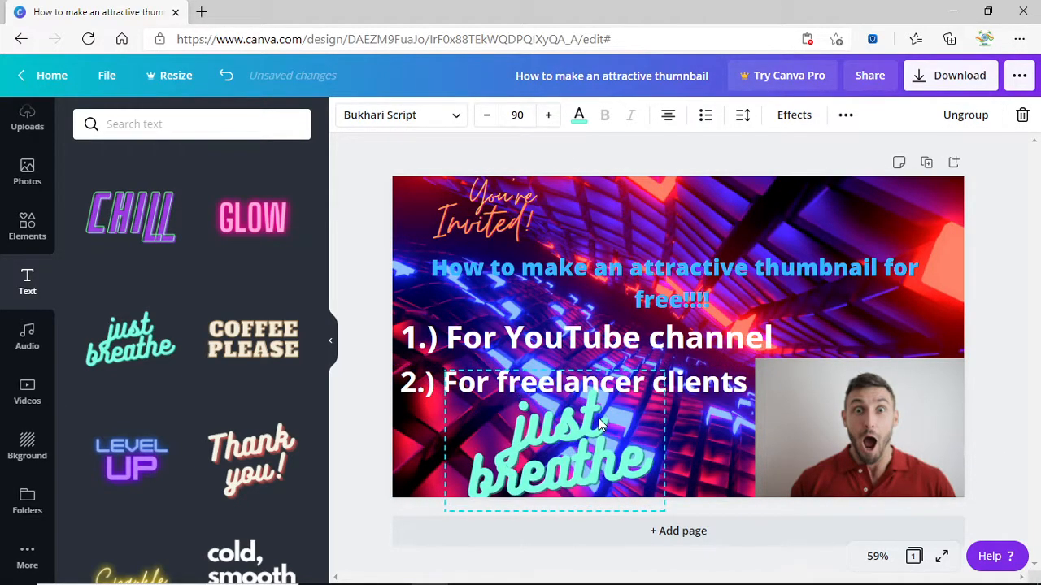
drag(663, 509, 637, 493)
drag(591, 438, 591, 433)
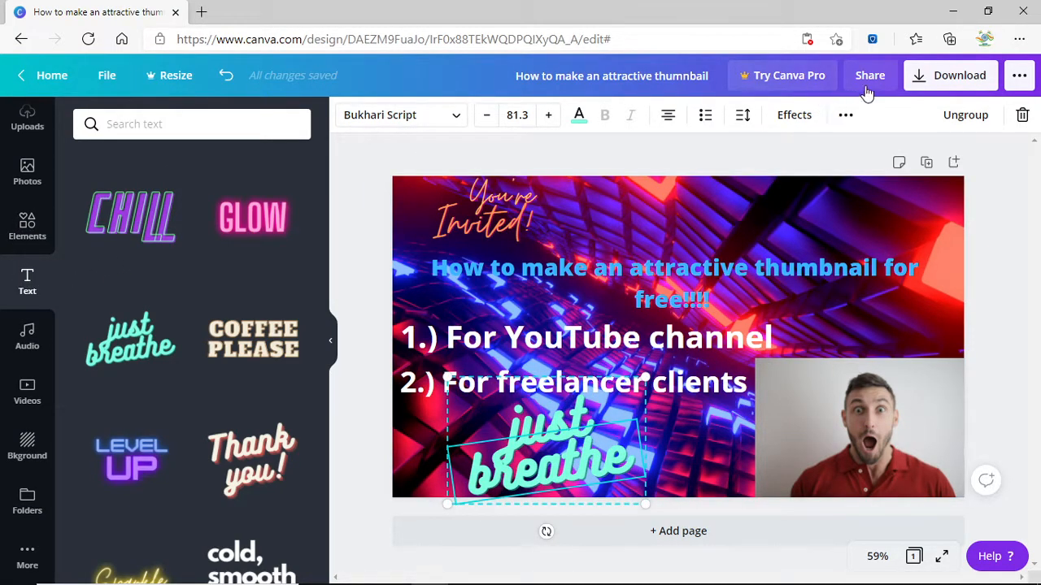
click(1019, 145)
Download the thumbnail as a PNG file and open the downloaded image.
click(969, 74)
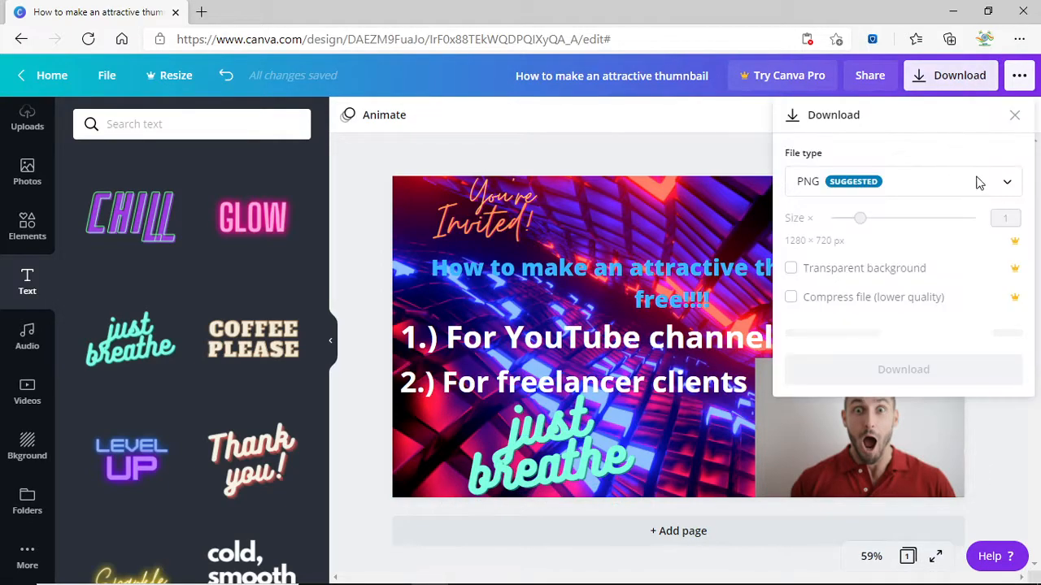
click(906, 186)
scroll(859, 374, down, 1)
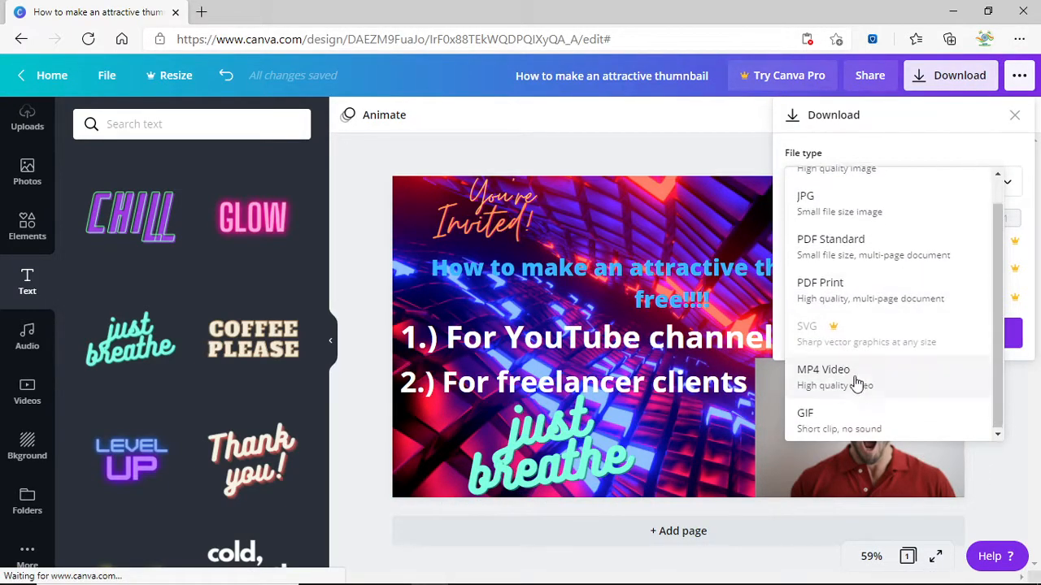
scroll(870, 325, up, 1)
click(866, 193)
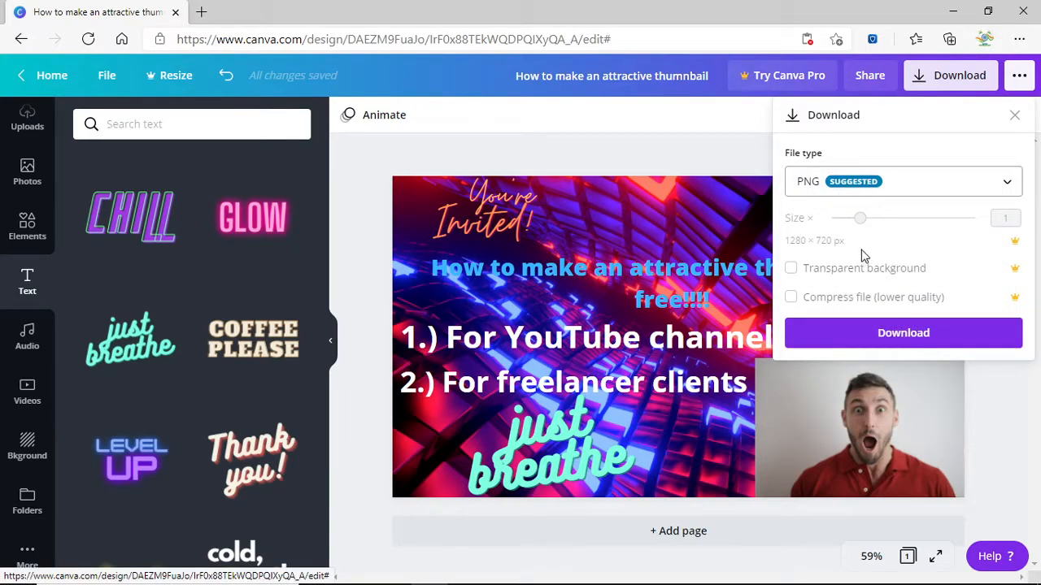
click(874, 332)
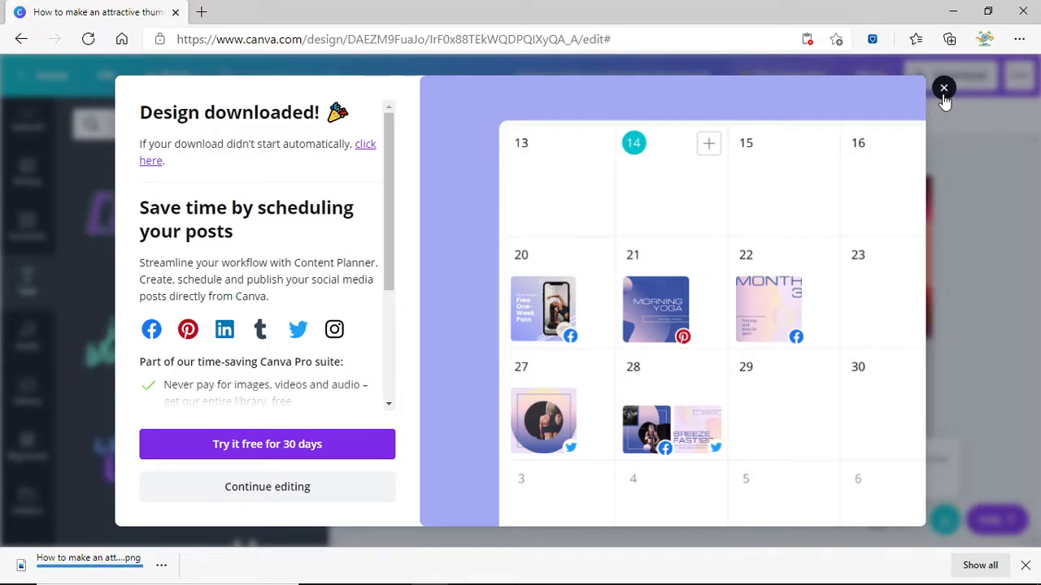
click(943, 88)
click(126, 563)
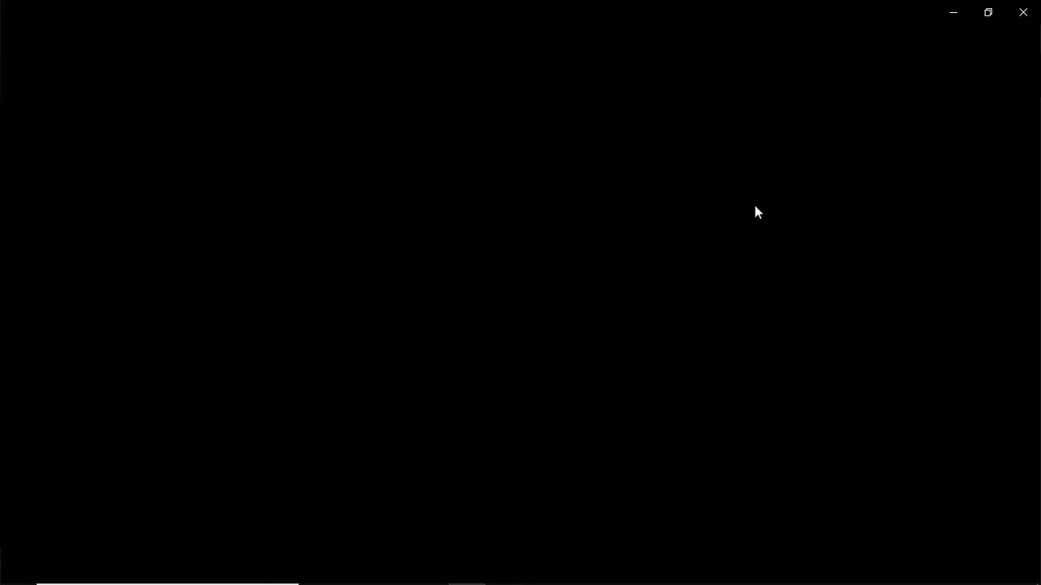
Minimize the image viewer and Photos windows and open YouTube in a new browser tab.
click(955, 18)
key(ctrl+t)
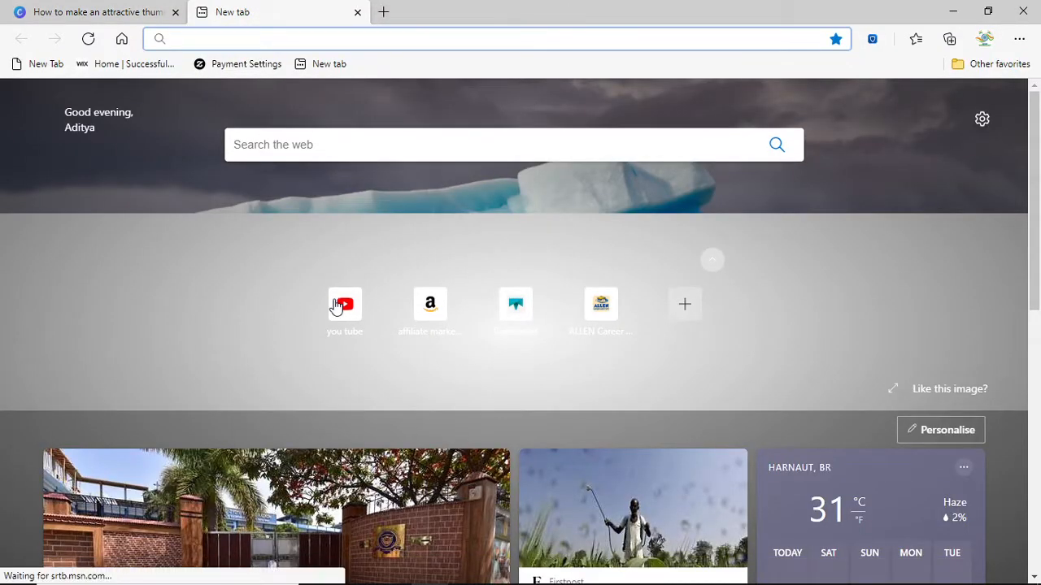
click(51, 8)
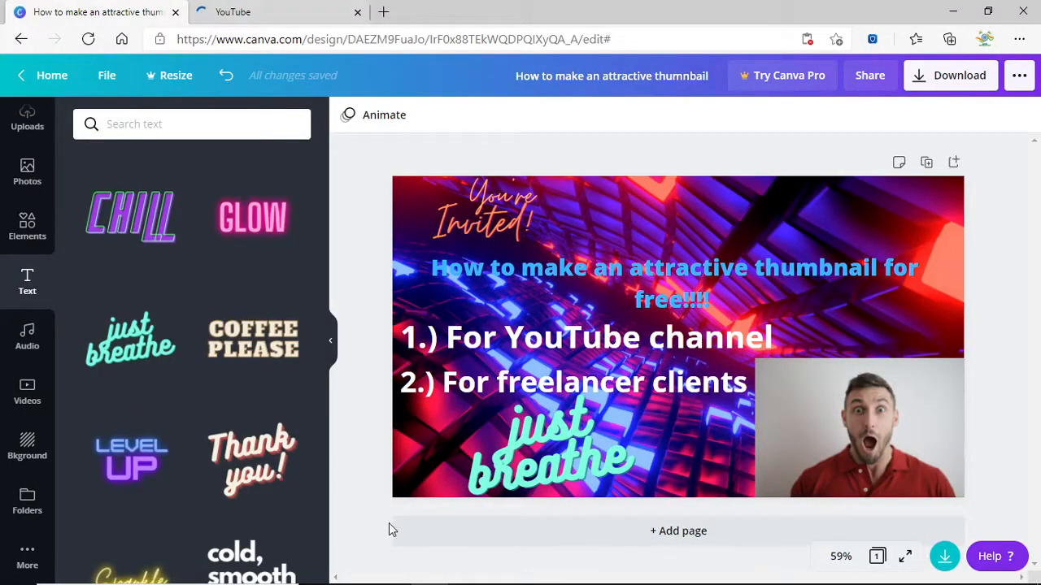
mouse_move(432, 584)
click(469, 569)
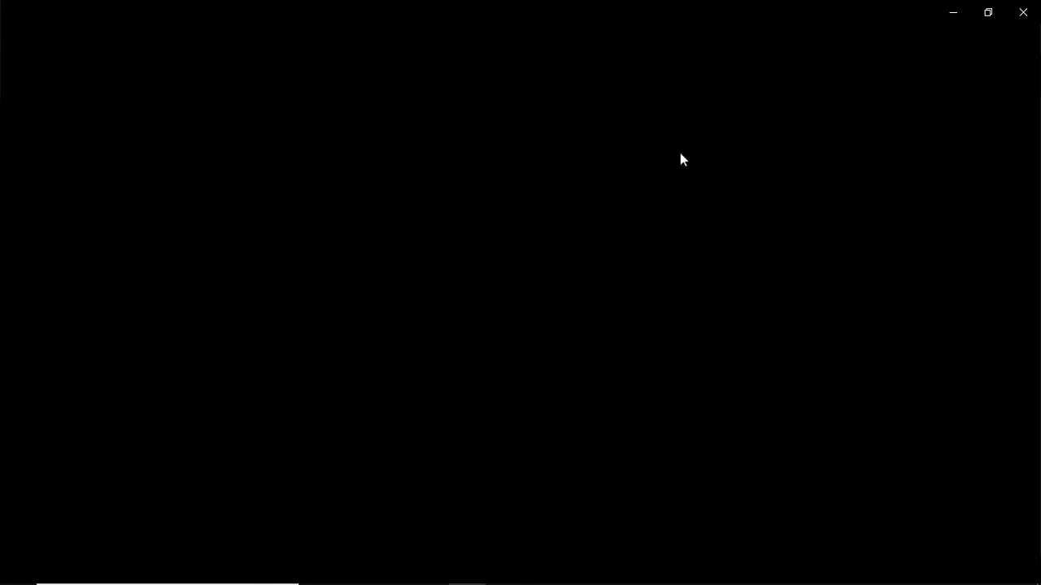
click(945, 18)
click(260, 12)
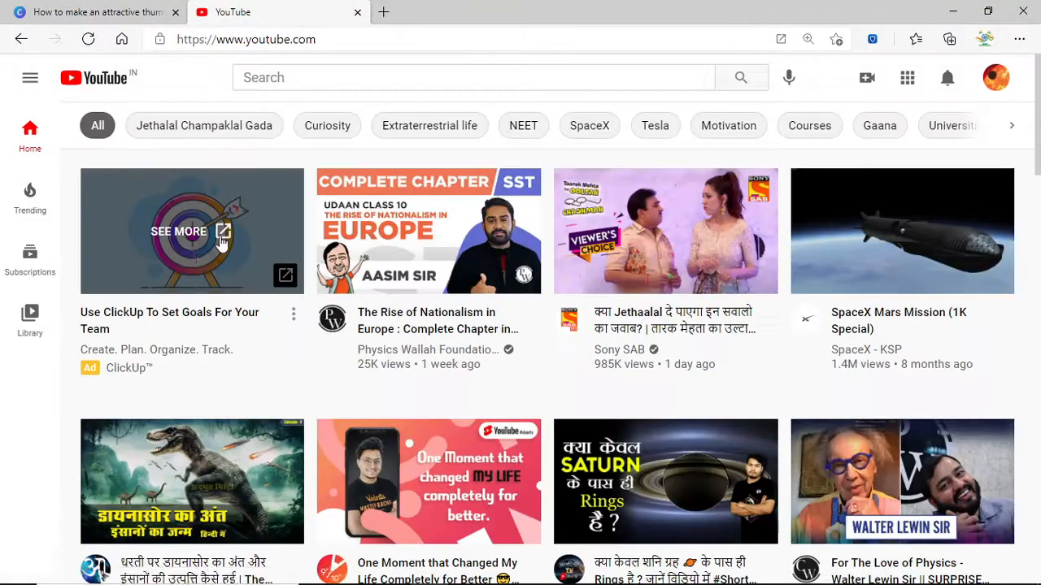
Open the Mr.Product Reviewer channel's Videos page from subscriptions, then return to the Canva tab.
click(30, 77)
scroll(51, 371, down, 2)
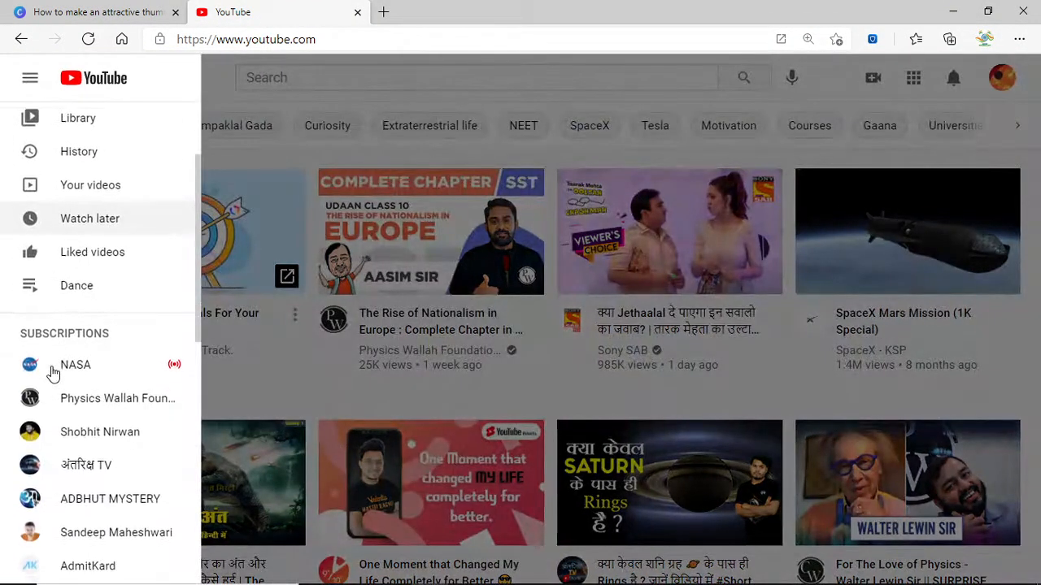
scroll(56, 372, up, 1)
click(69, 443)
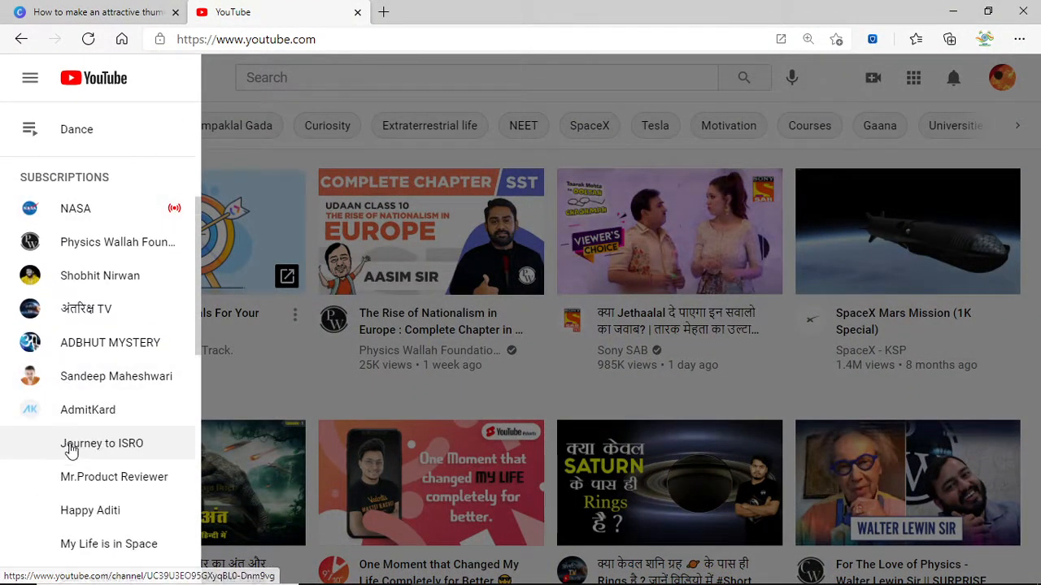
scroll(71, 406, down, 3)
click(70, 260)
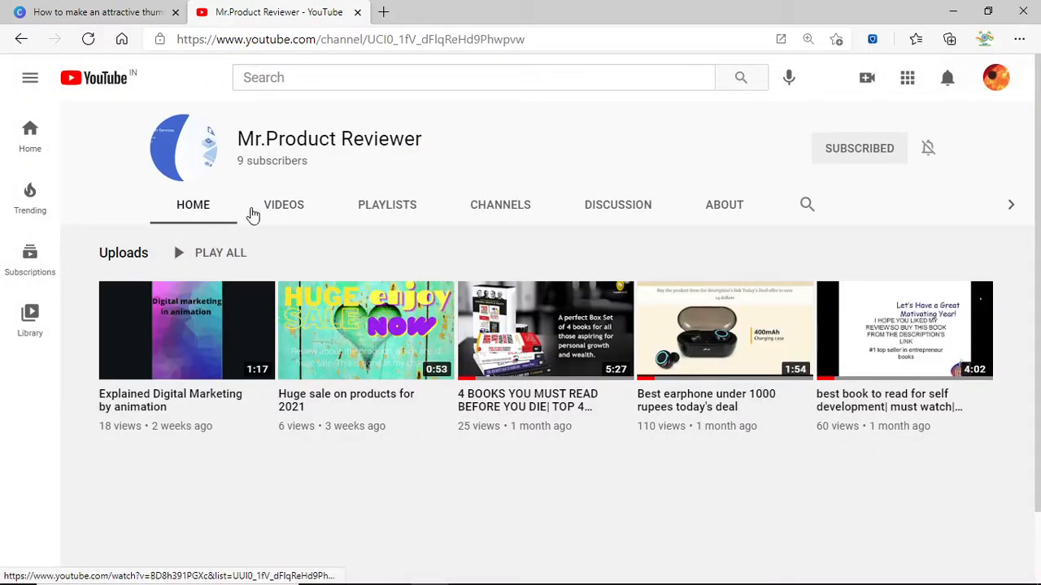
click(298, 221)
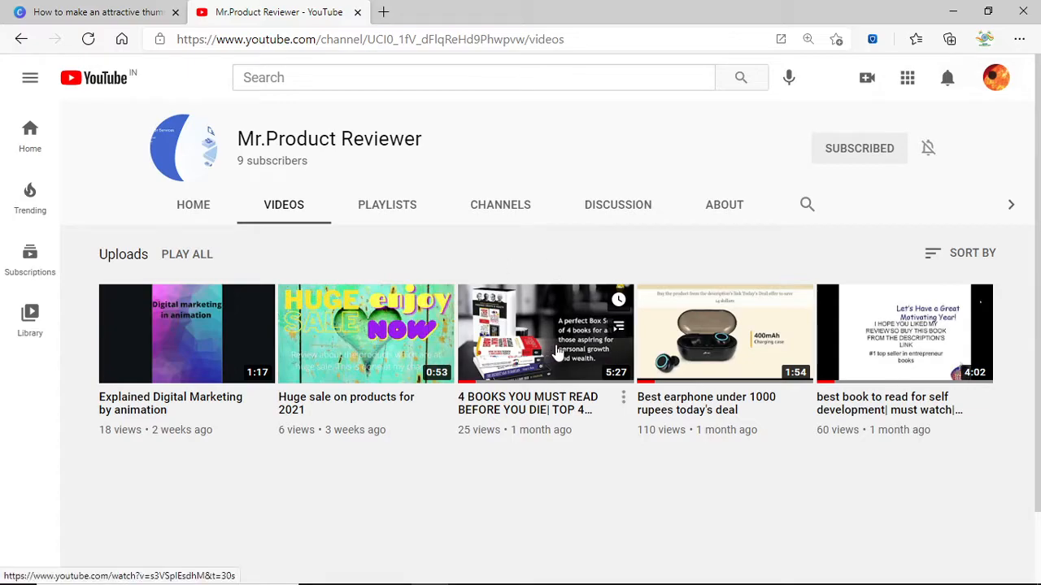
click(27, 10)
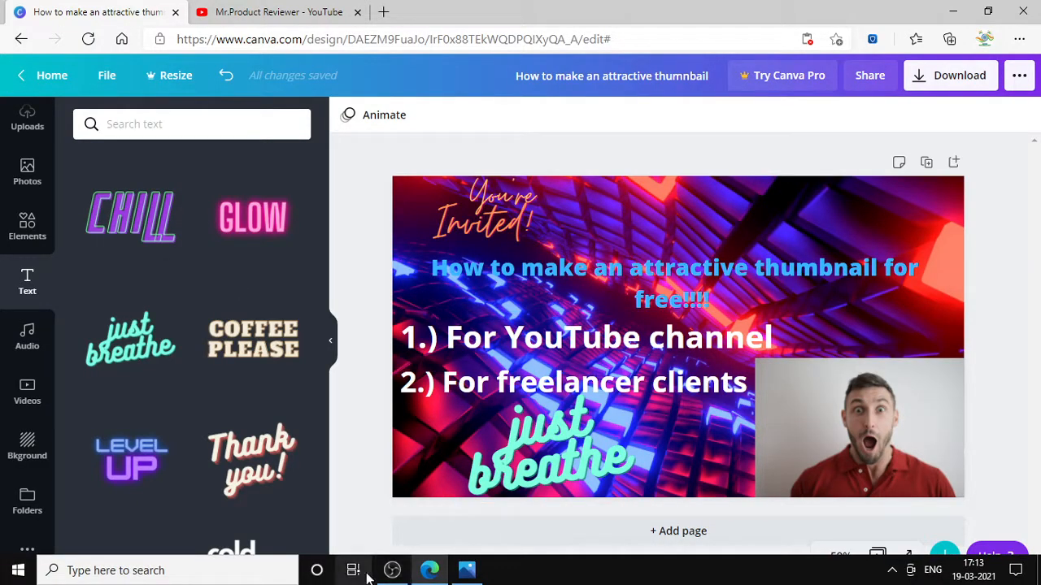
click(466, 570)
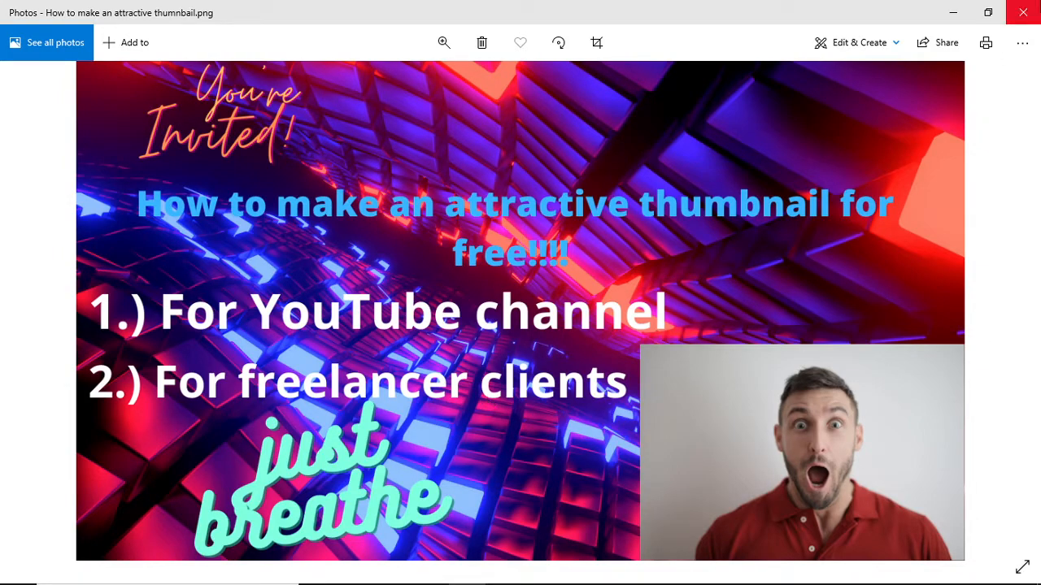
click(1040, 3)
click(1038, 3)
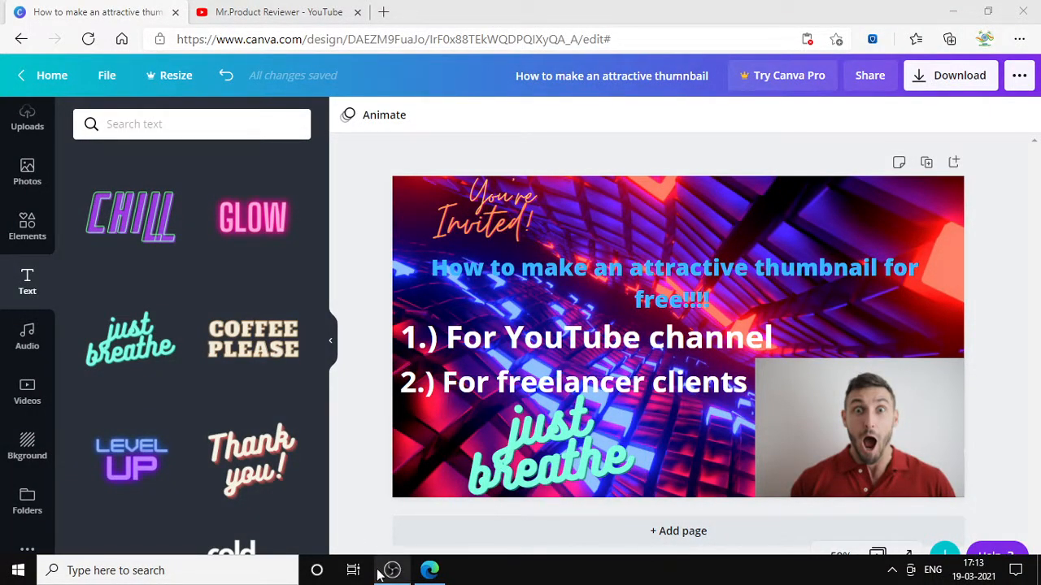
mouse_move(375, 572)
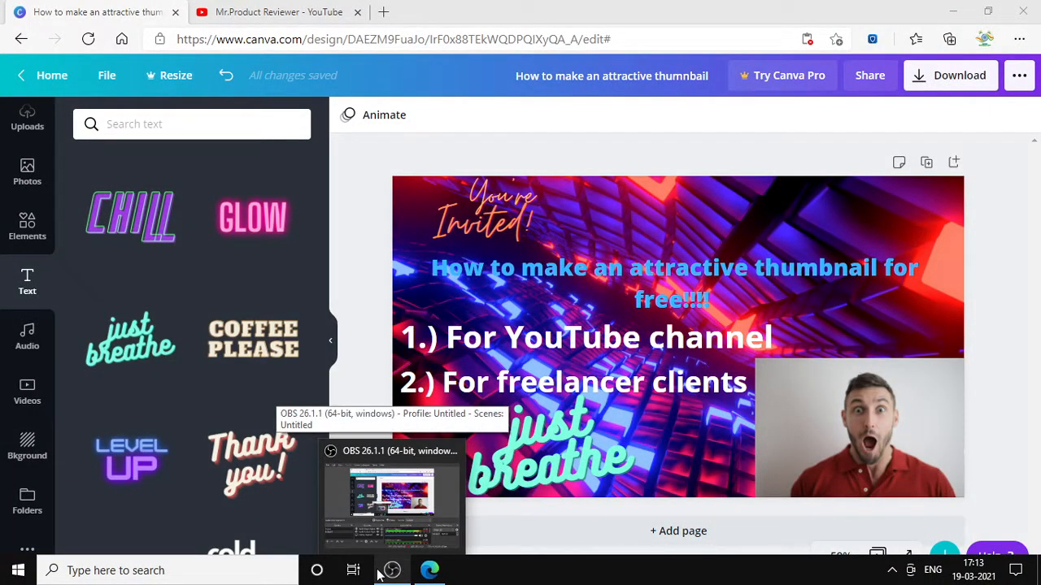